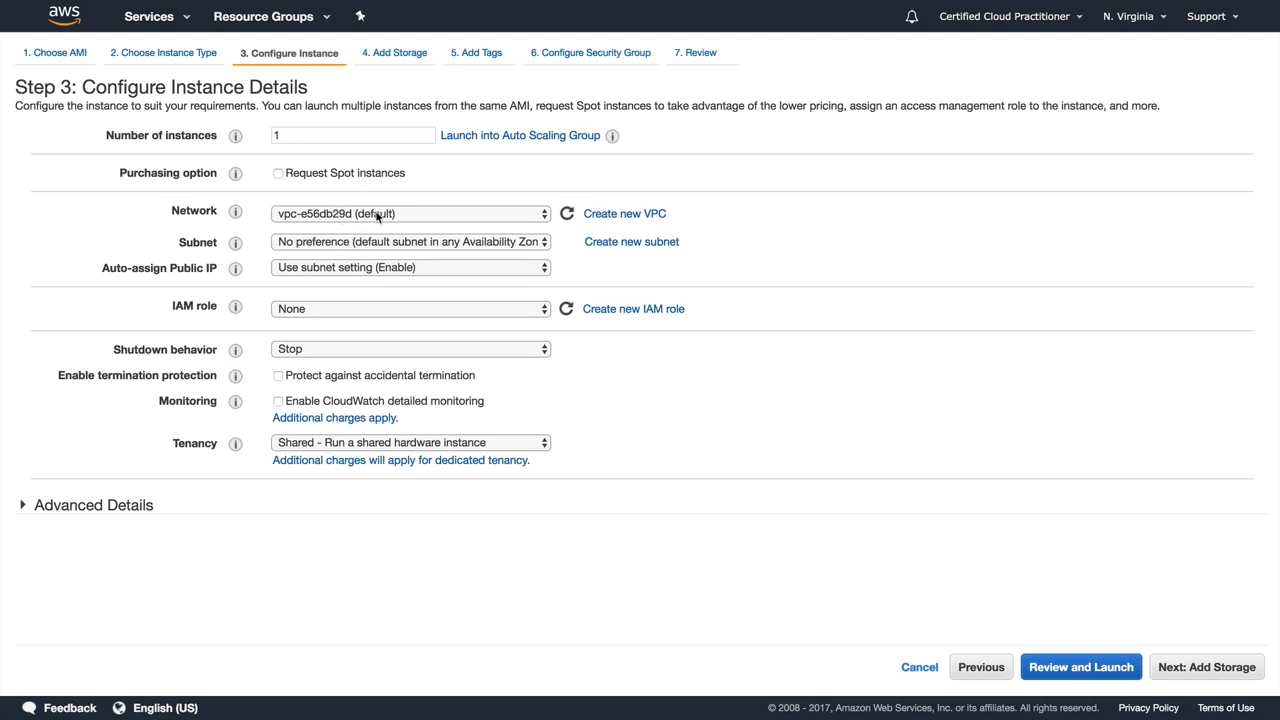
Step: Place the instance in the acloudguruVPC network and the 10.0.1.0 us-east-1a subnet, and proceed to storage
left_click(378, 214)
left_click(380, 230)
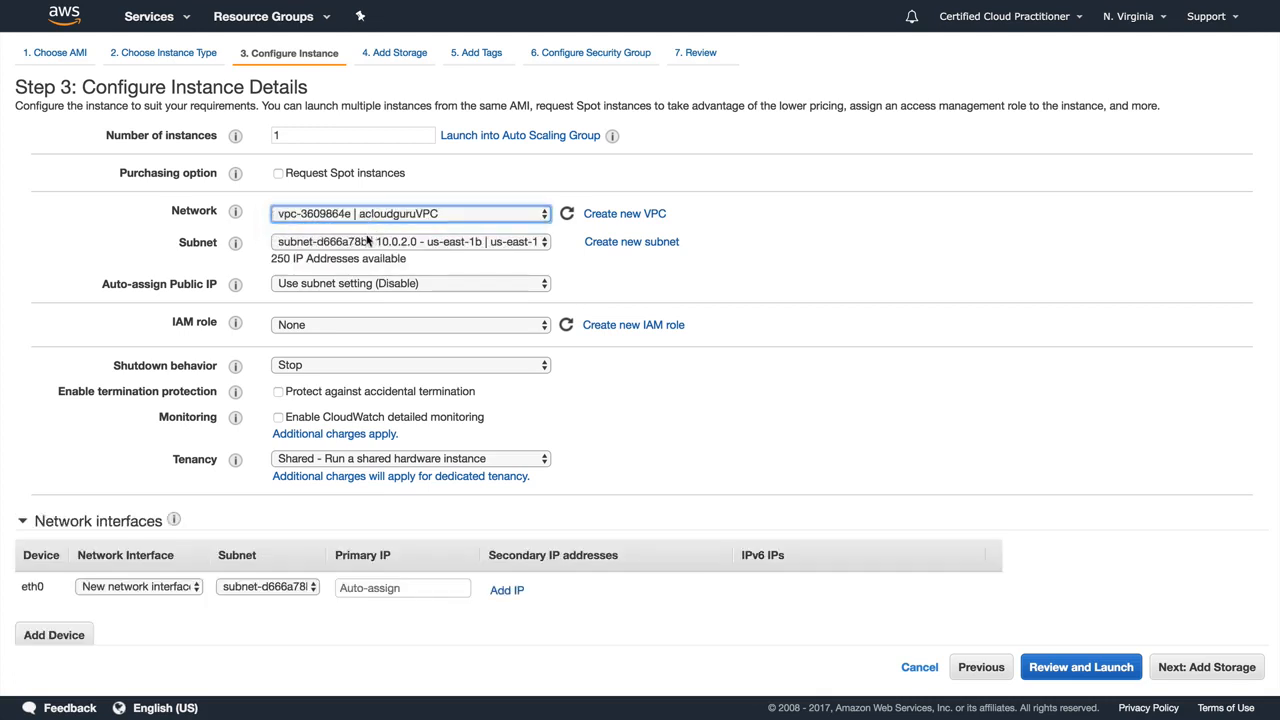
left_click(365, 244)
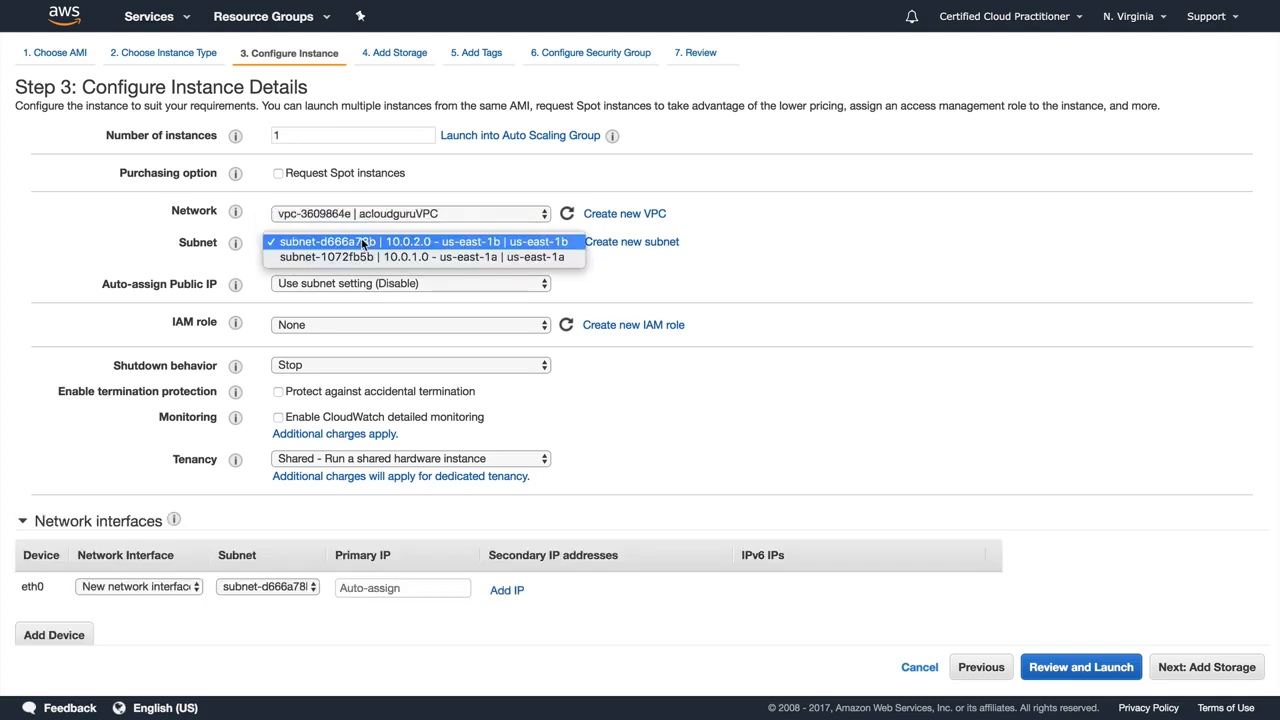
left_click(452, 257)
left_click(856, 281)
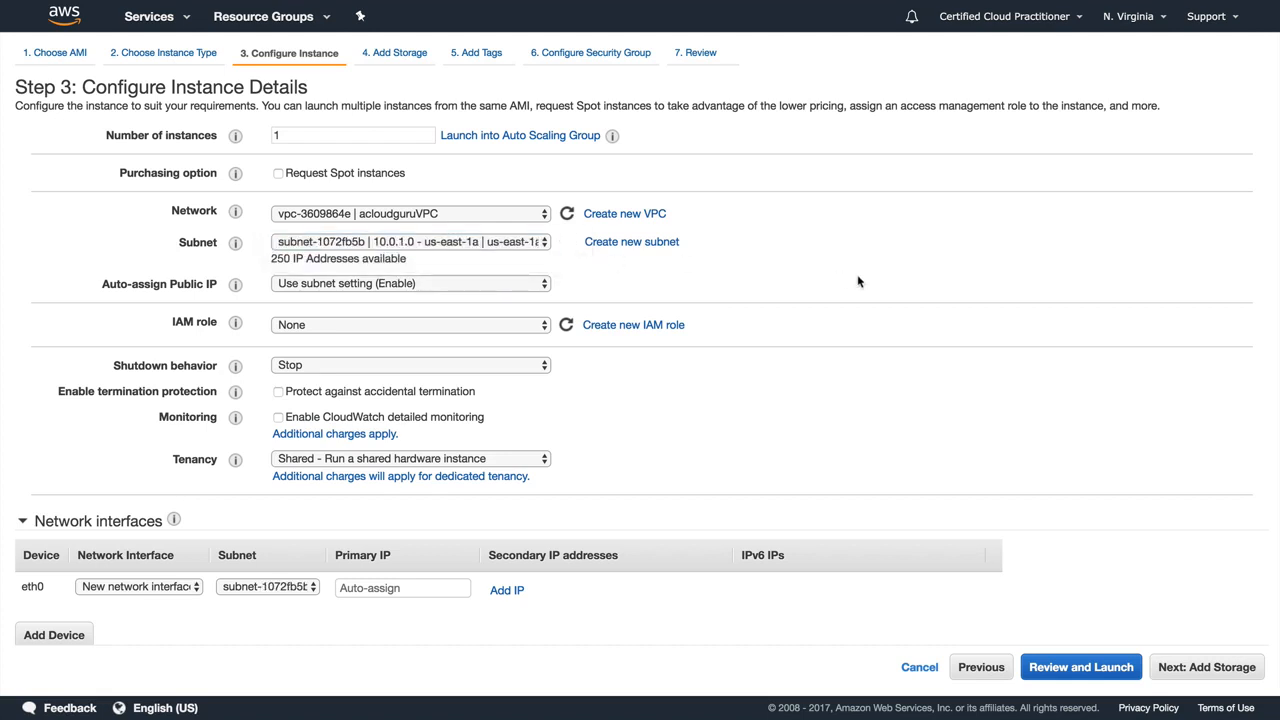
left_click(1208, 665)
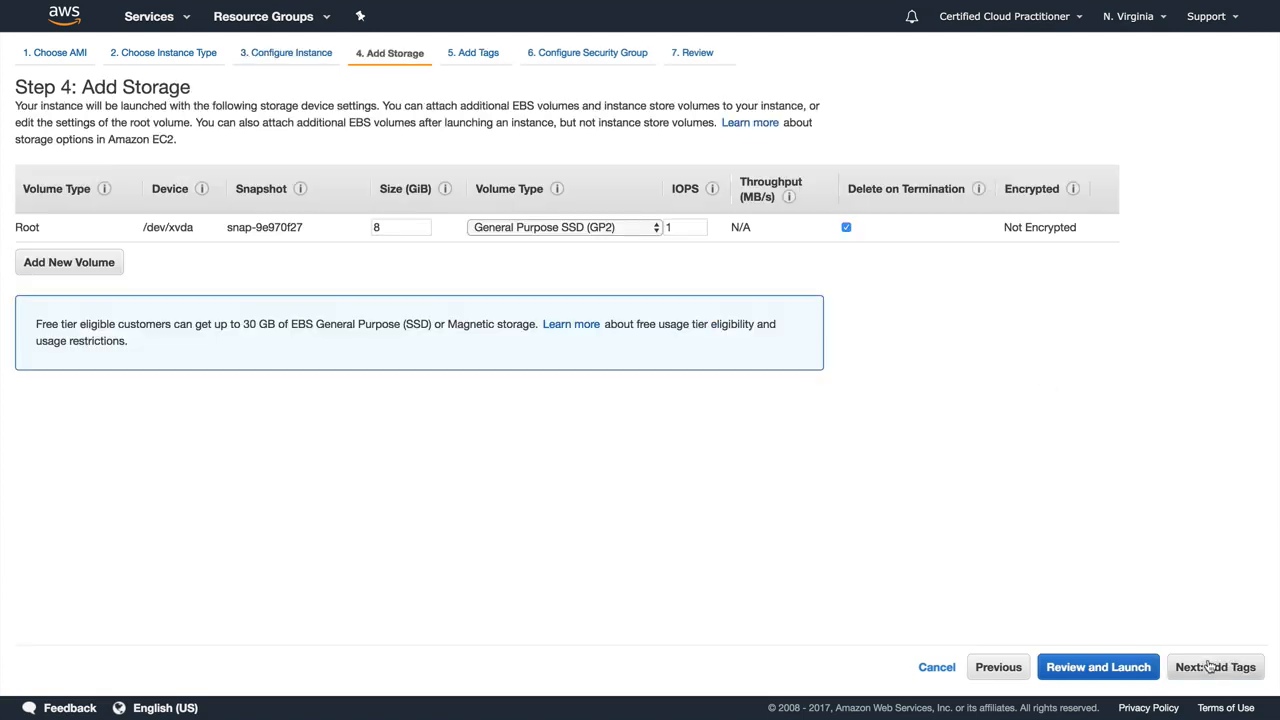
Step: Keep the default storage and add an instance tag with key Name and value NAT-INSTANCE
left_click(1210, 666)
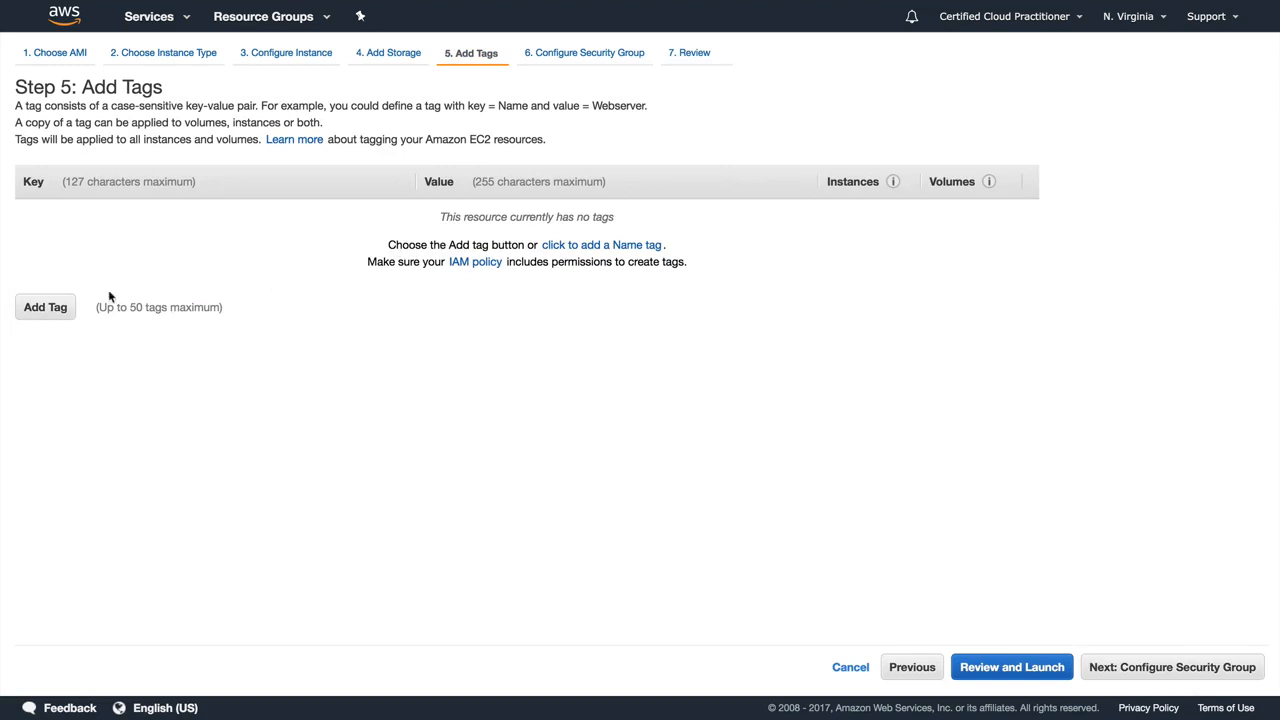
left_click(54, 308)
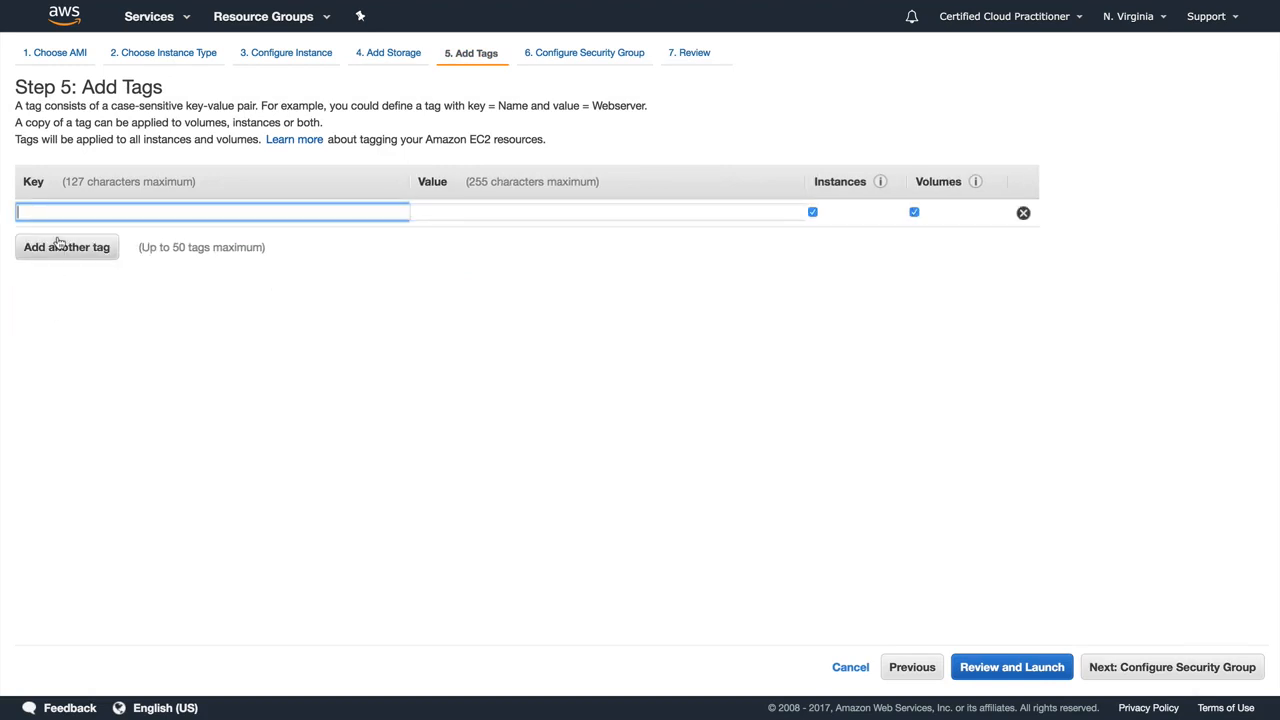
type("Name")
key("Tab")
type("NA")
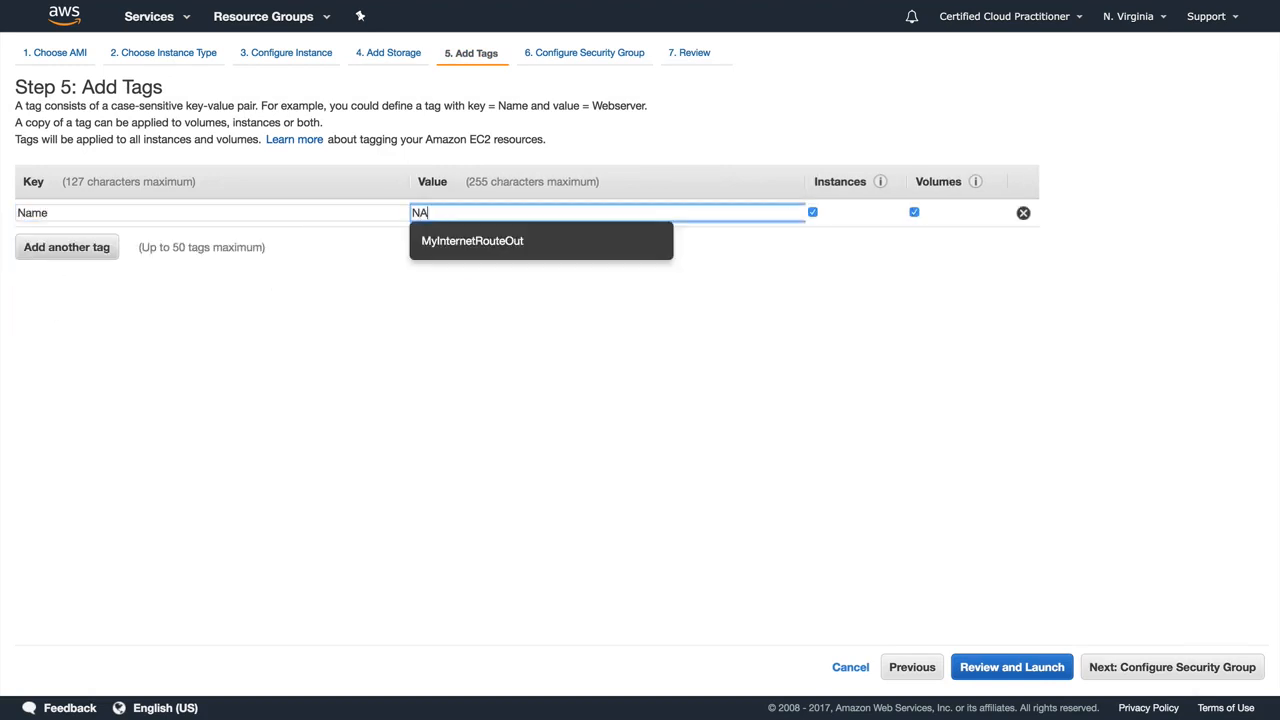
type("T-GAT")
key("BackSpace")
key("BackSpace")
key("BackSpace")
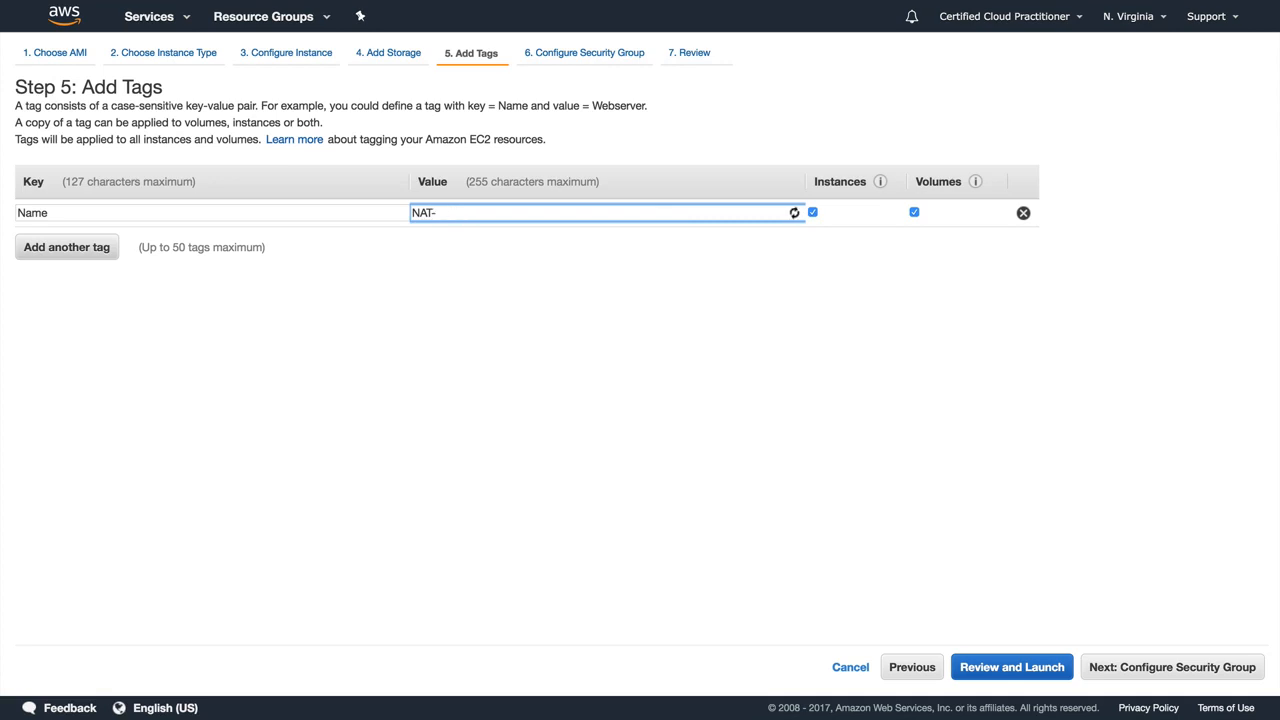
type("INSTANCE")
left_click(392, 289)
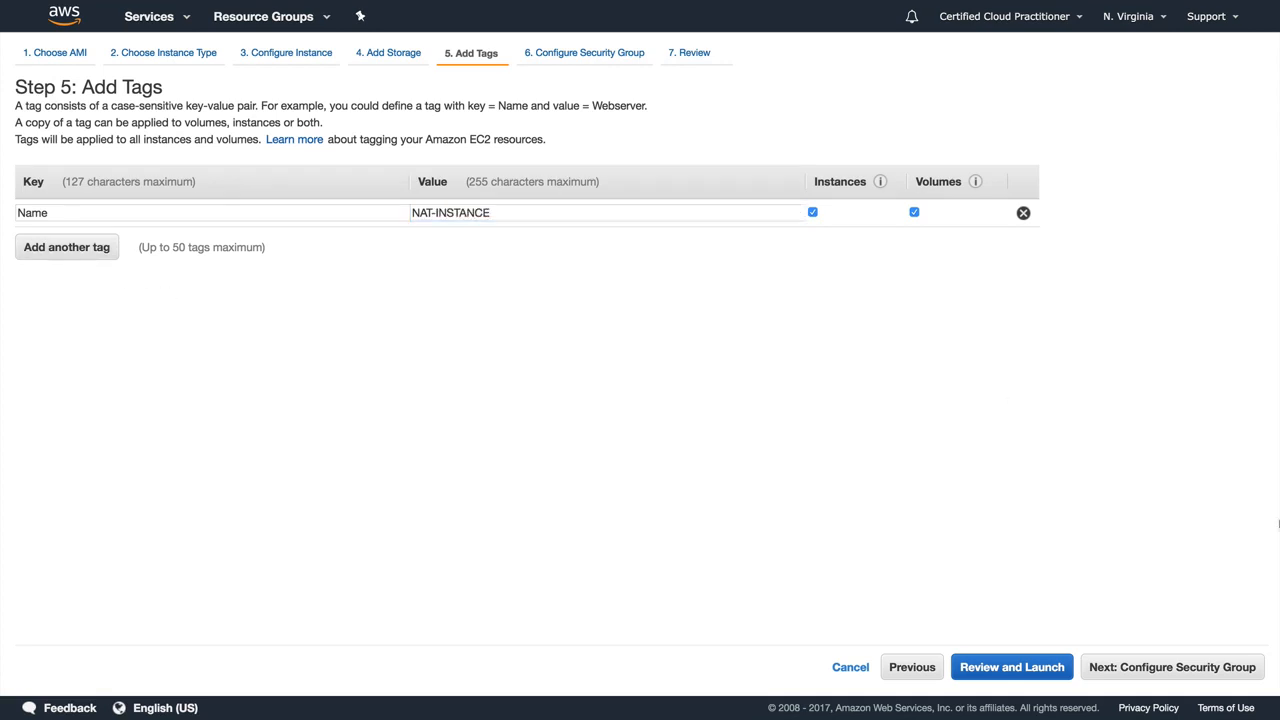
Step: Assign the existing Web-DMZ security group to the instance and proceed to the launch review
left_click(1150, 667)
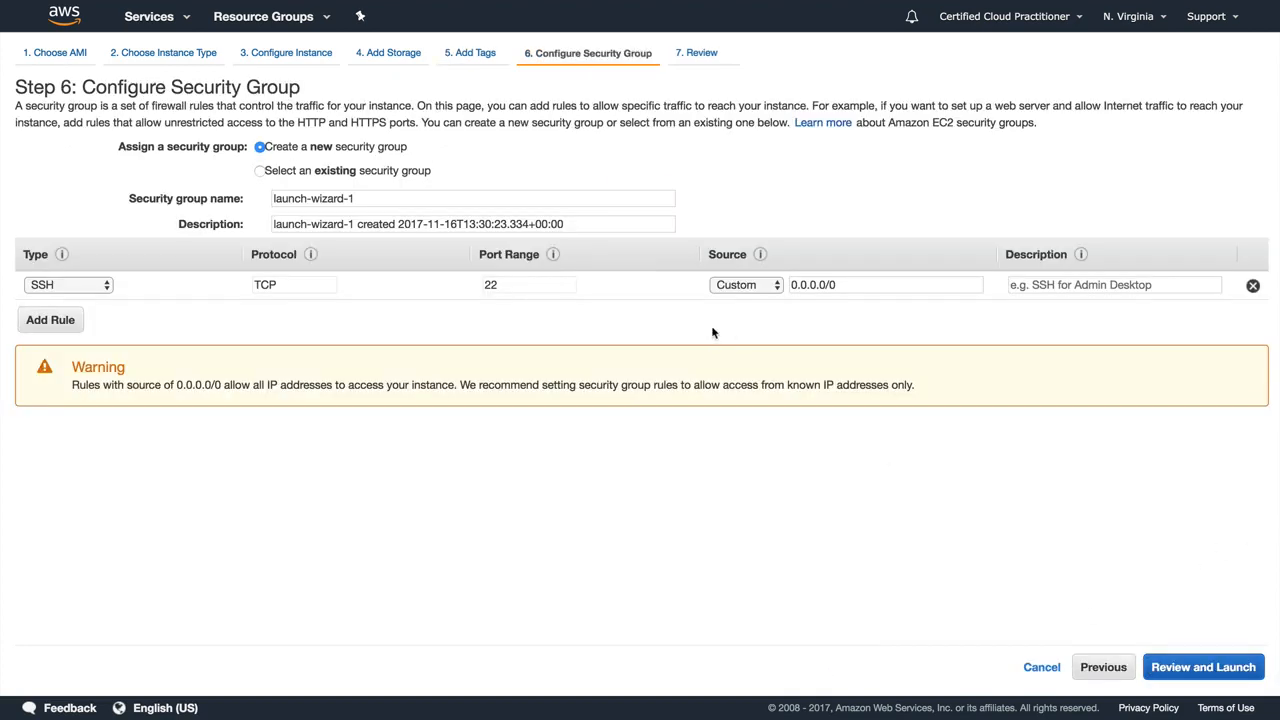
left_click(308, 174)
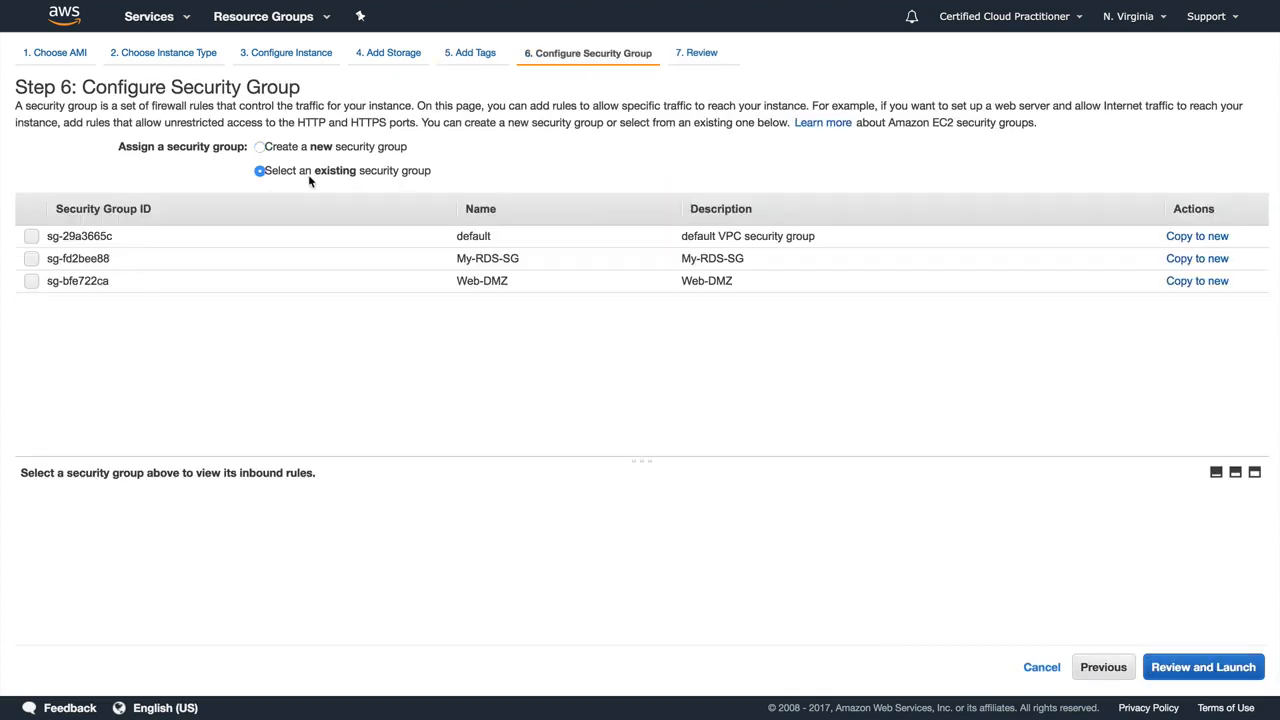
left_click(362, 281)
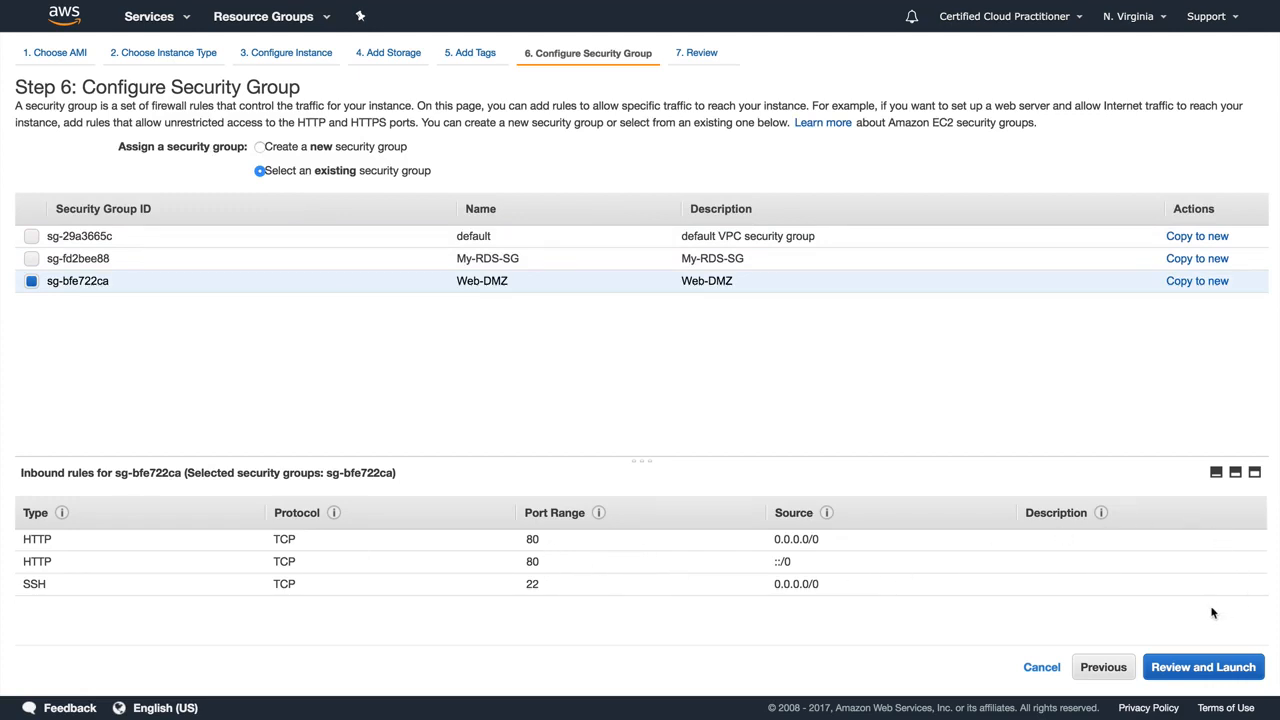
left_click(1195, 658)
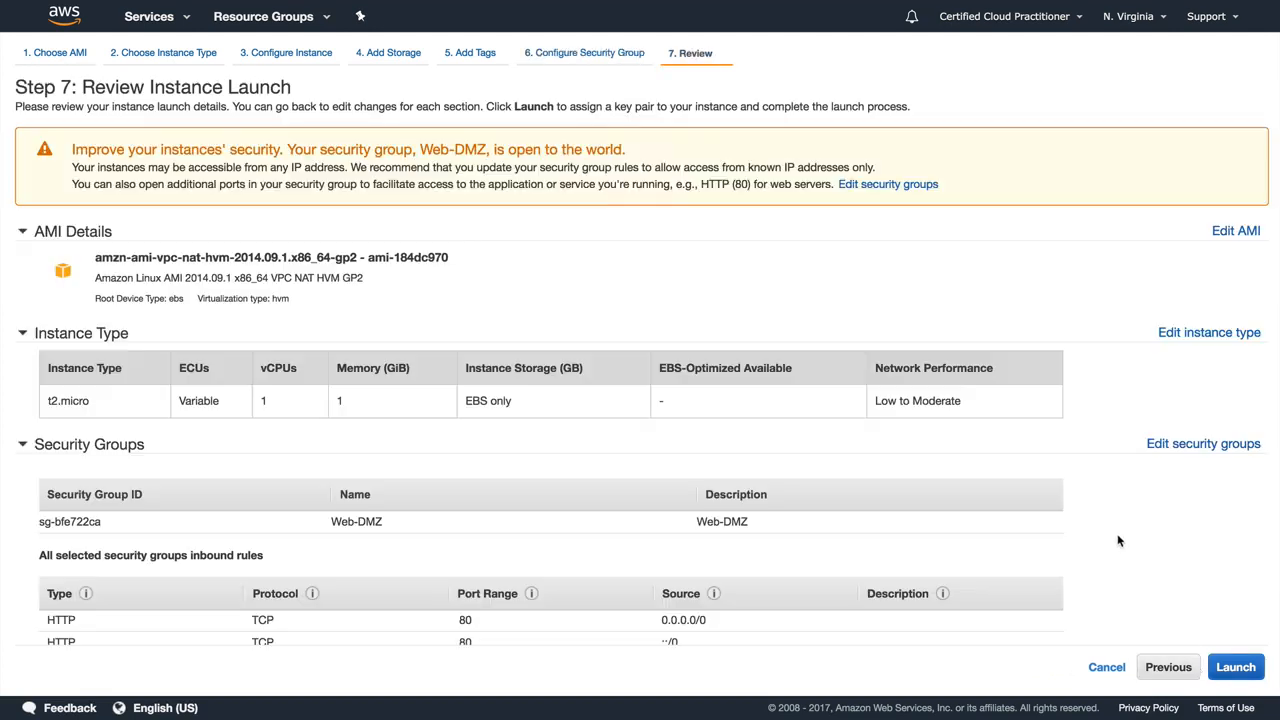
Step: Launch the instance with the existing key pair MyVPCKP, acknowledging access to its private key file, and show the instances list
left_click(1233, 669)
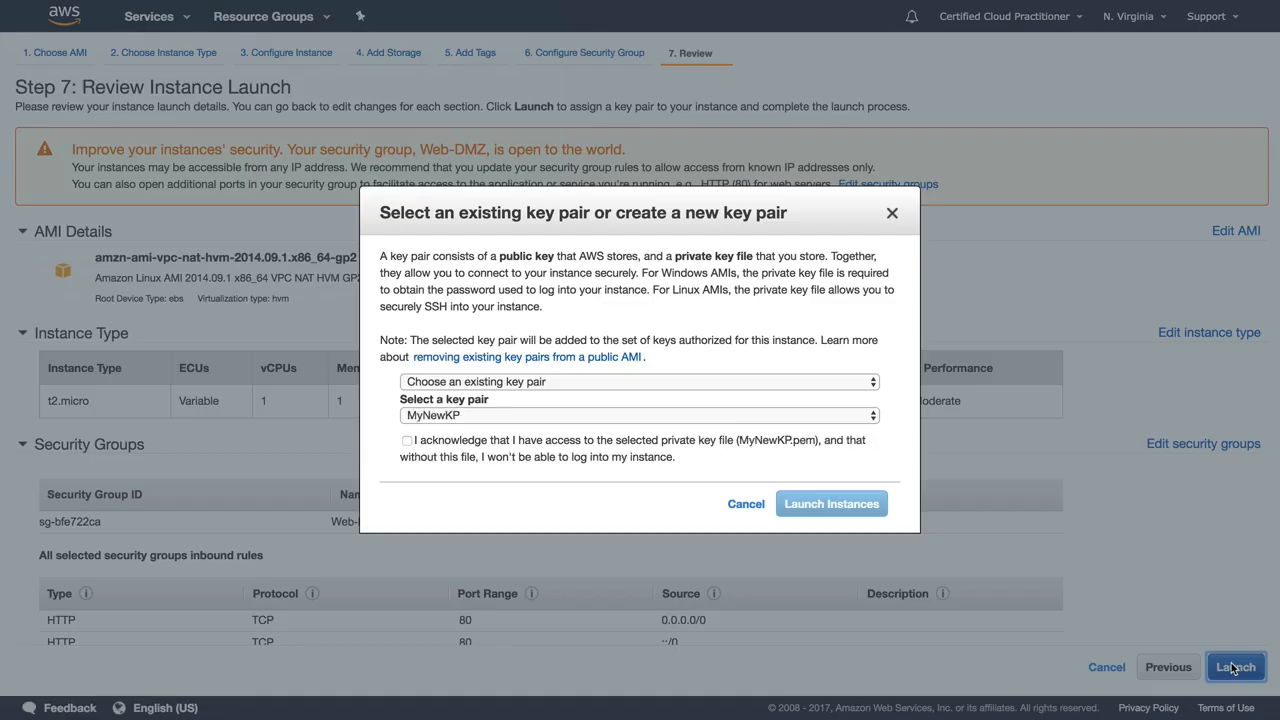
left_click(440, 446)
left_click(440, 418)
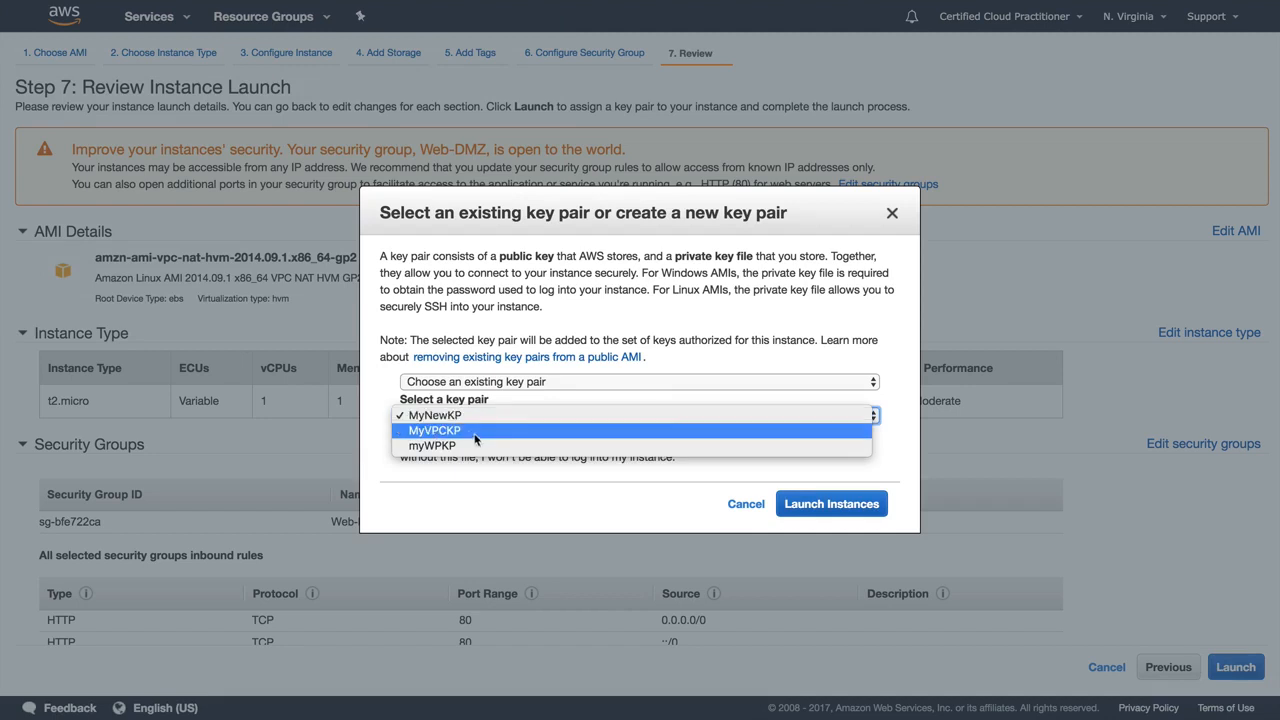
left_click(472, 433)
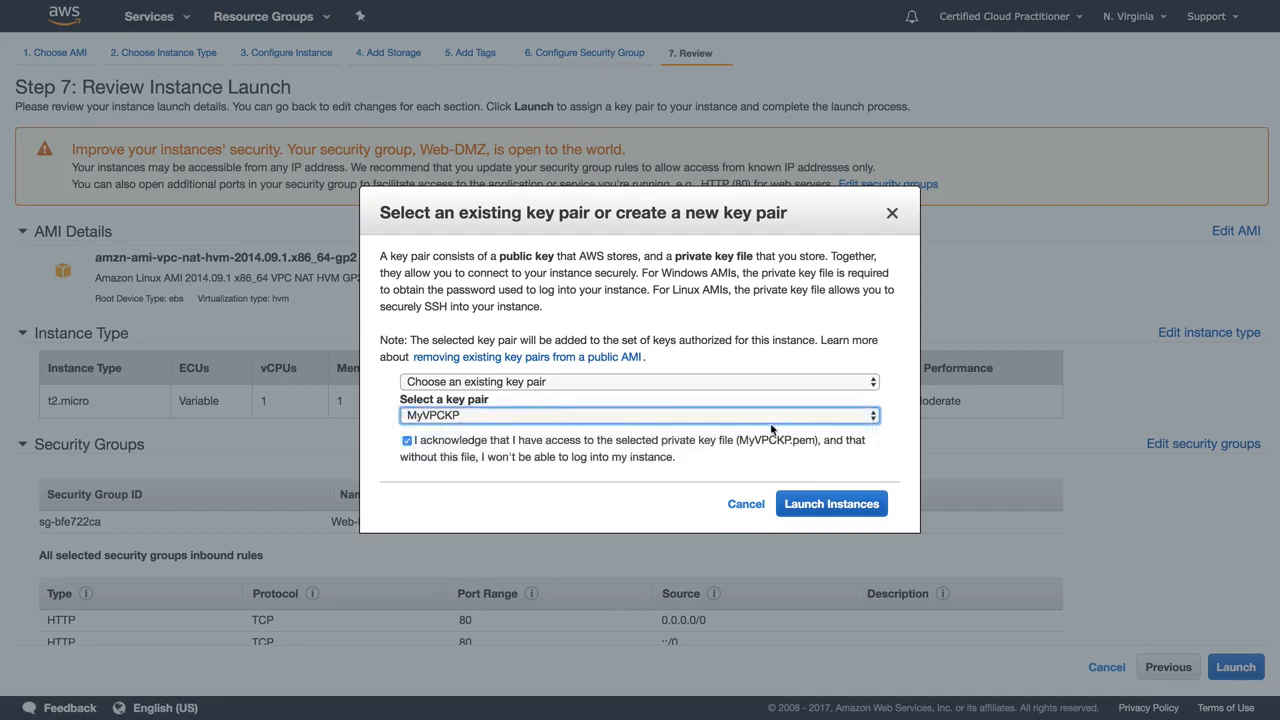
left_click(828, 504)
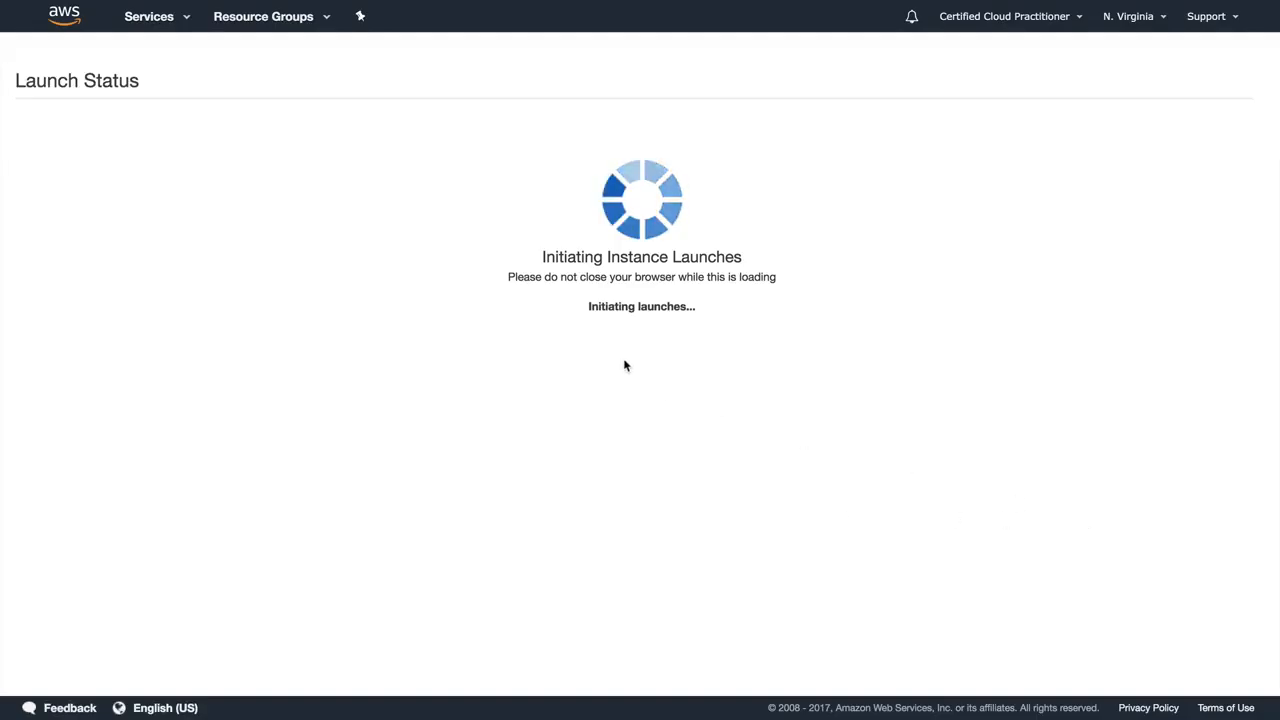
left_click(1173, 583)
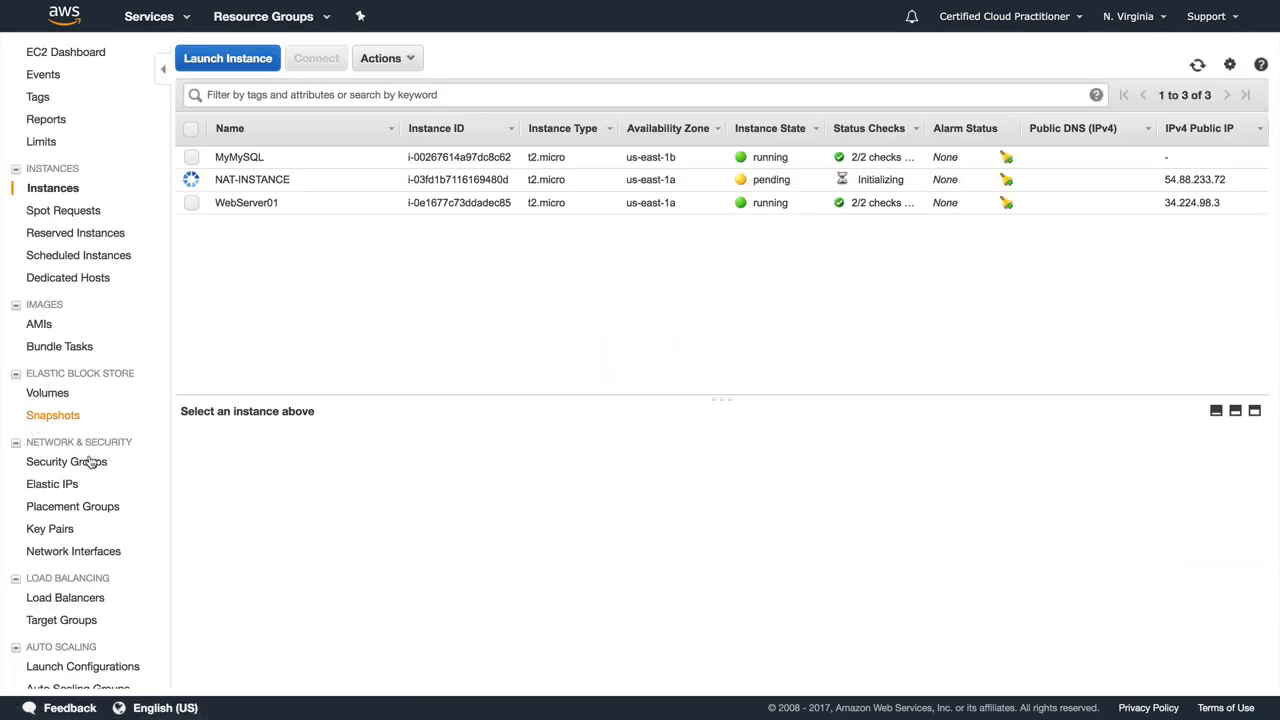
Step: Add an inbound HTTPS rule on port 443 with source 0.0.0.0/0, ::/0 to the Web-DMZ security group and save it
left_click(70, 462)
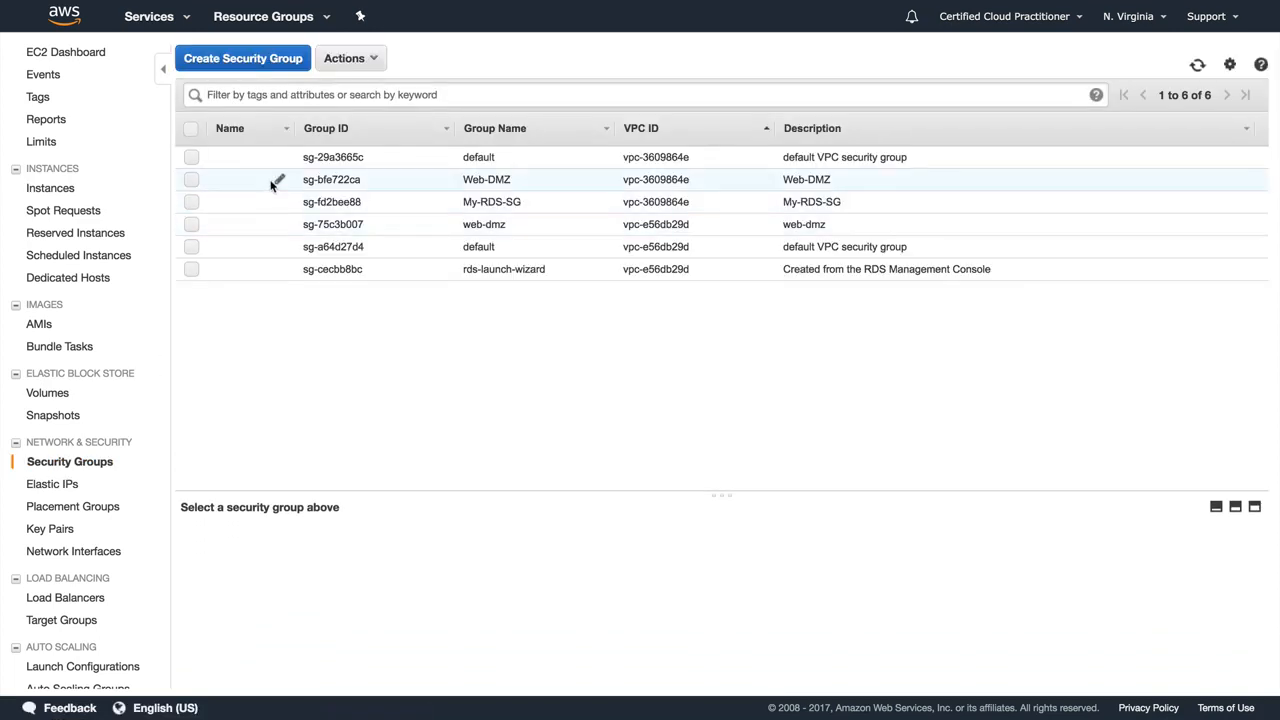
left_click(270, 182)
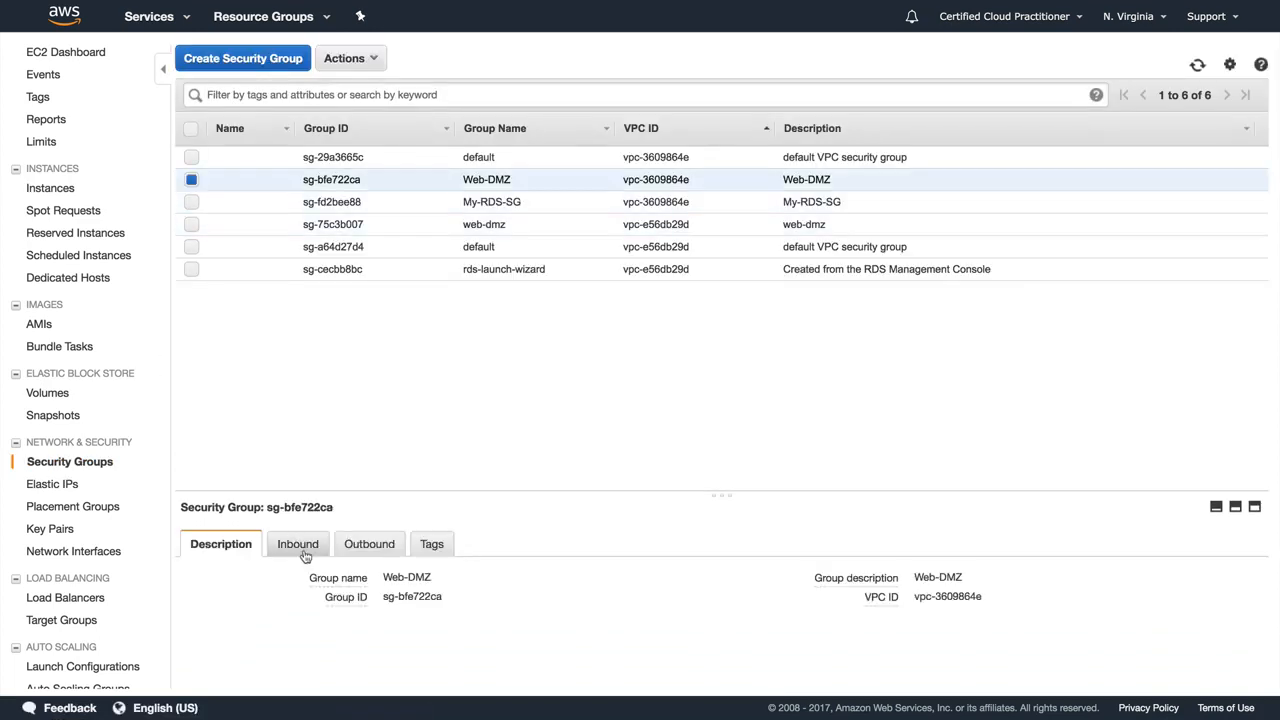
left_click(303, 548)
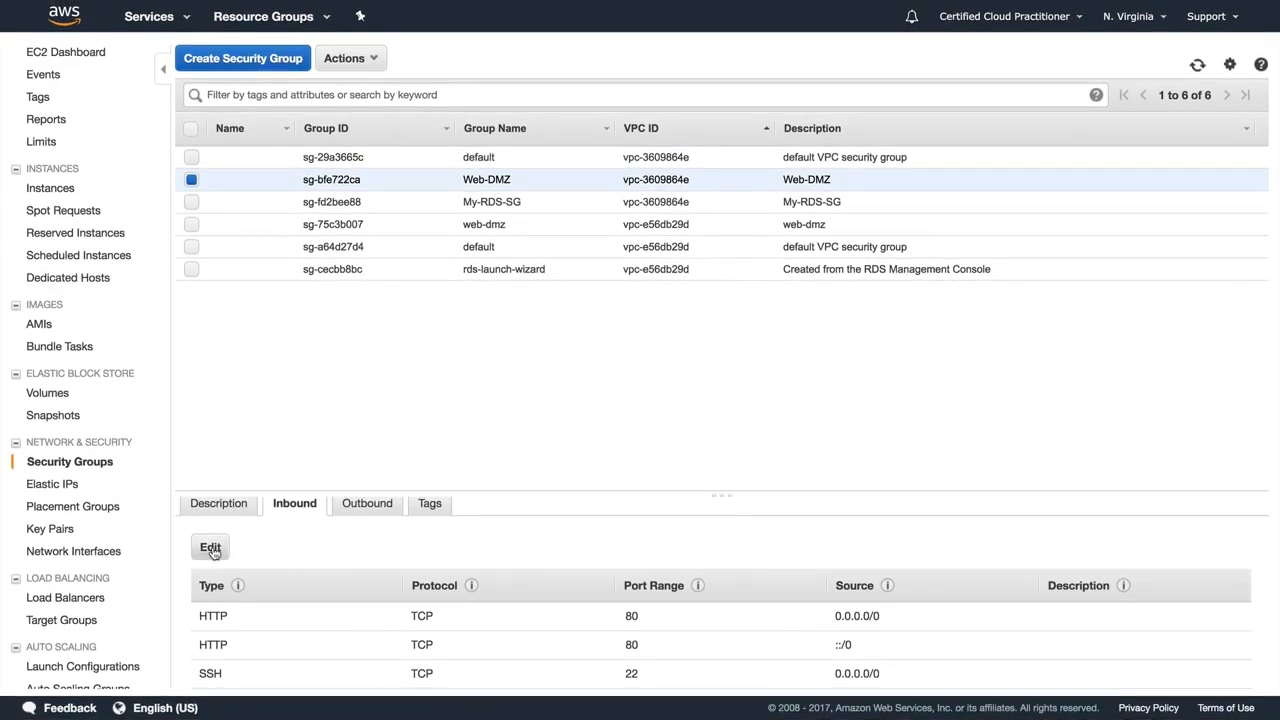
left_click(211, 548)
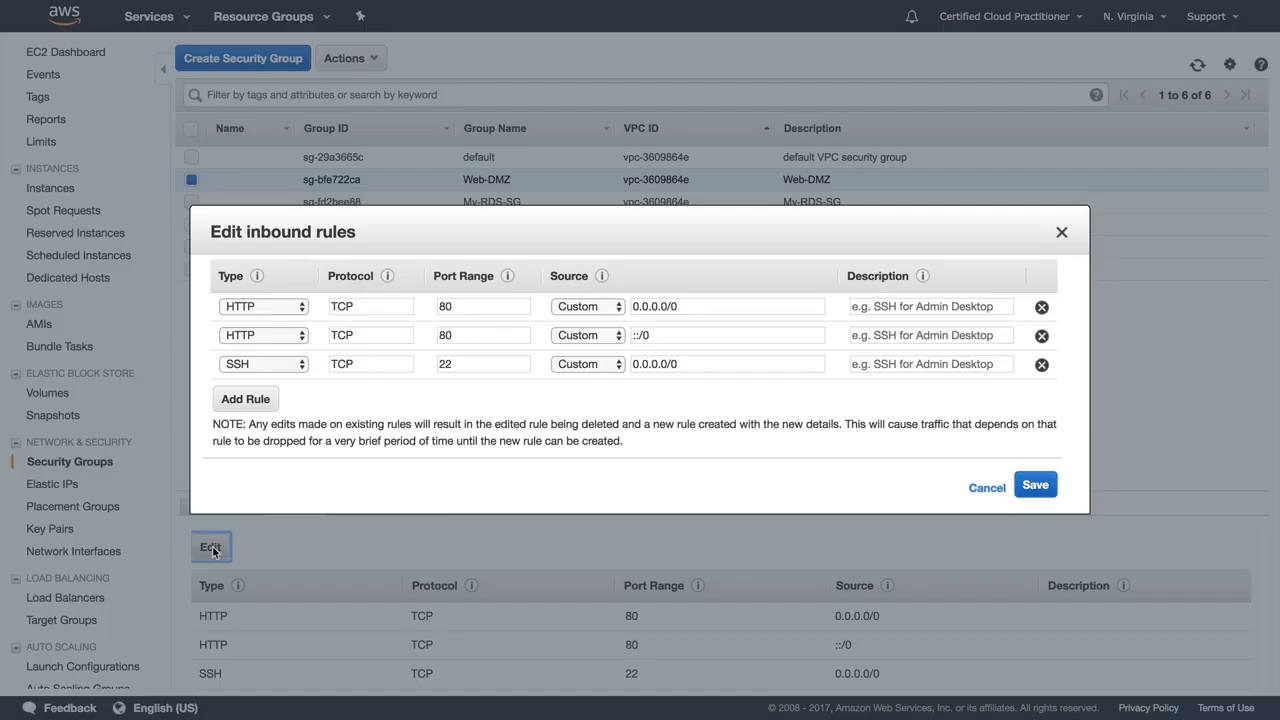
left_click(268, 399)
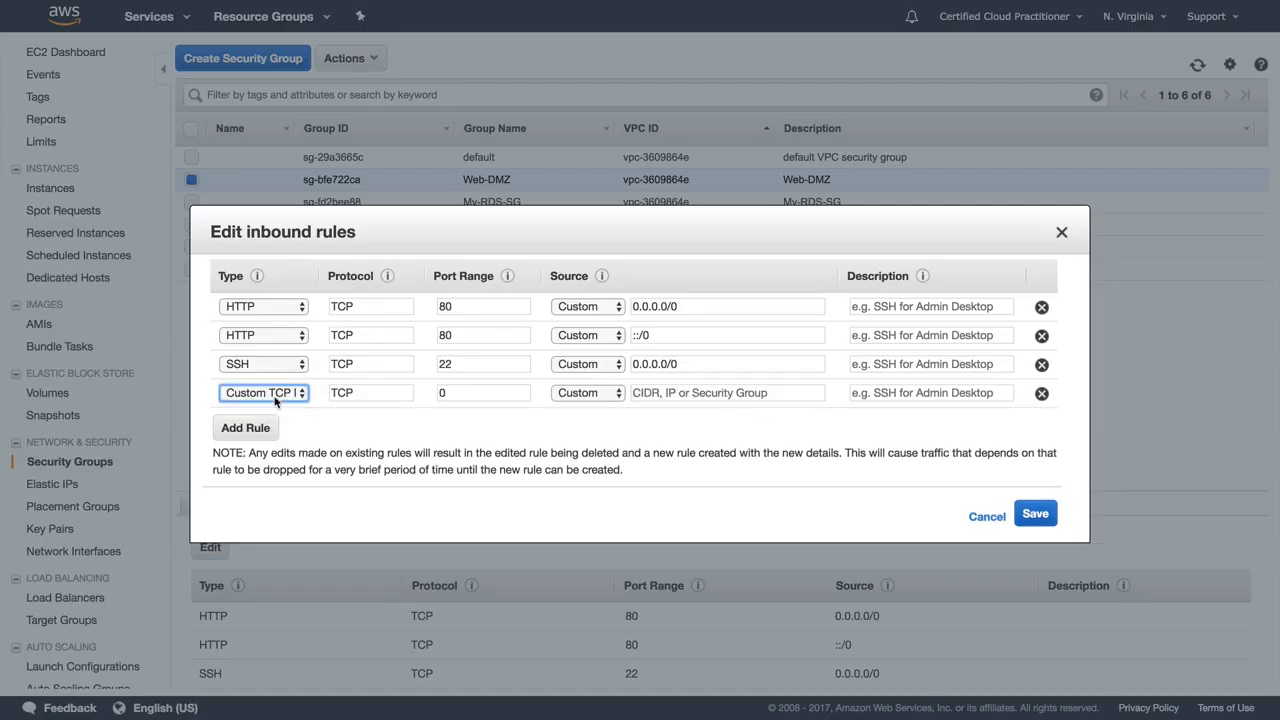
left_click(276, 399)
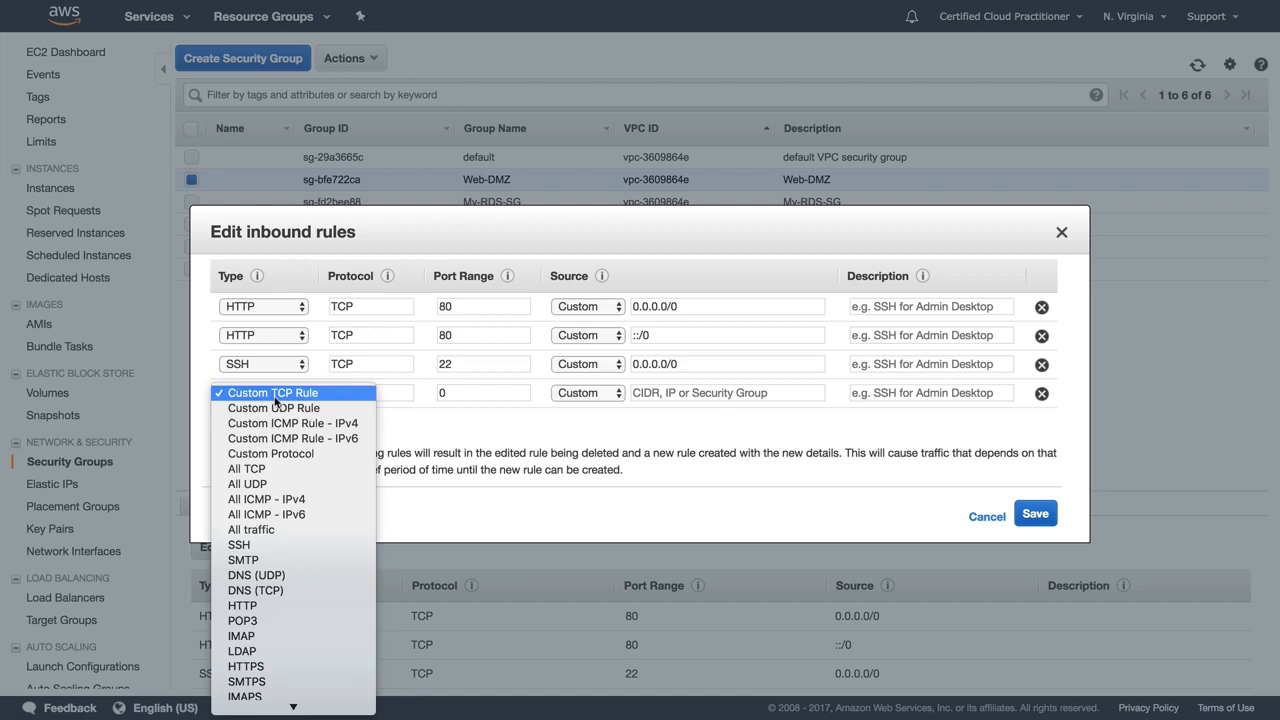
left_click(295, 675)
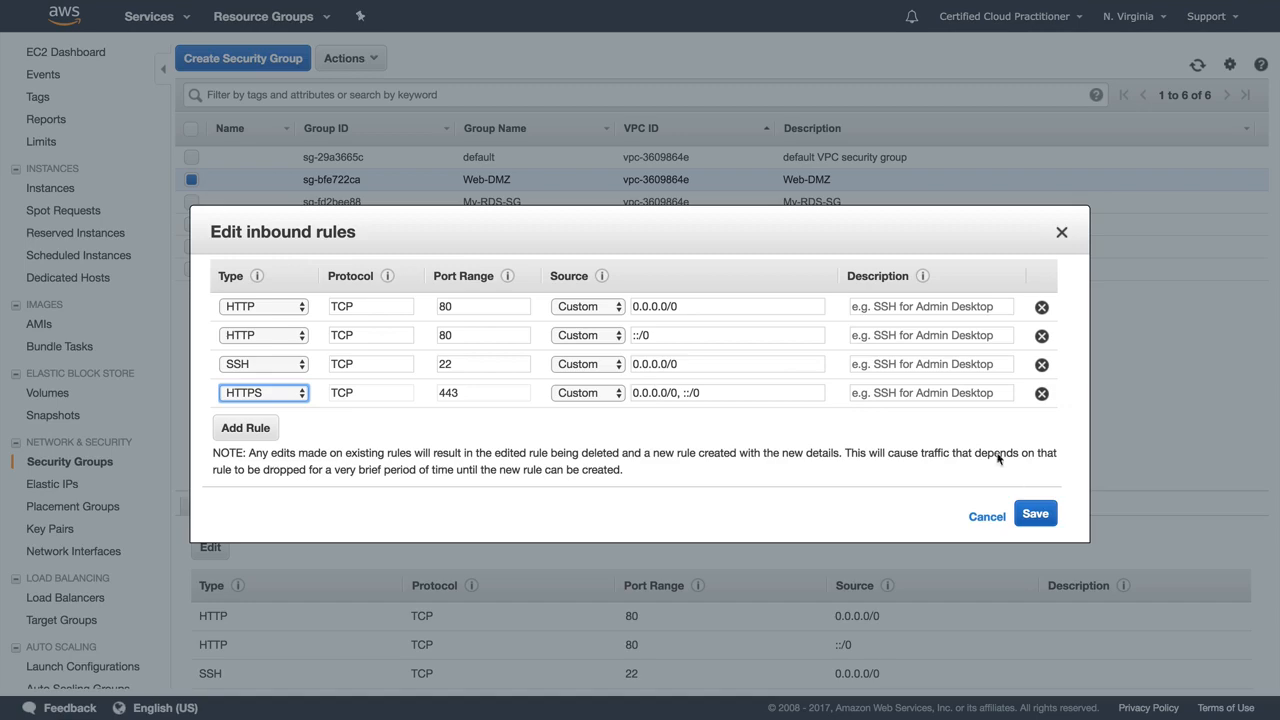
left_click(1038, 514)
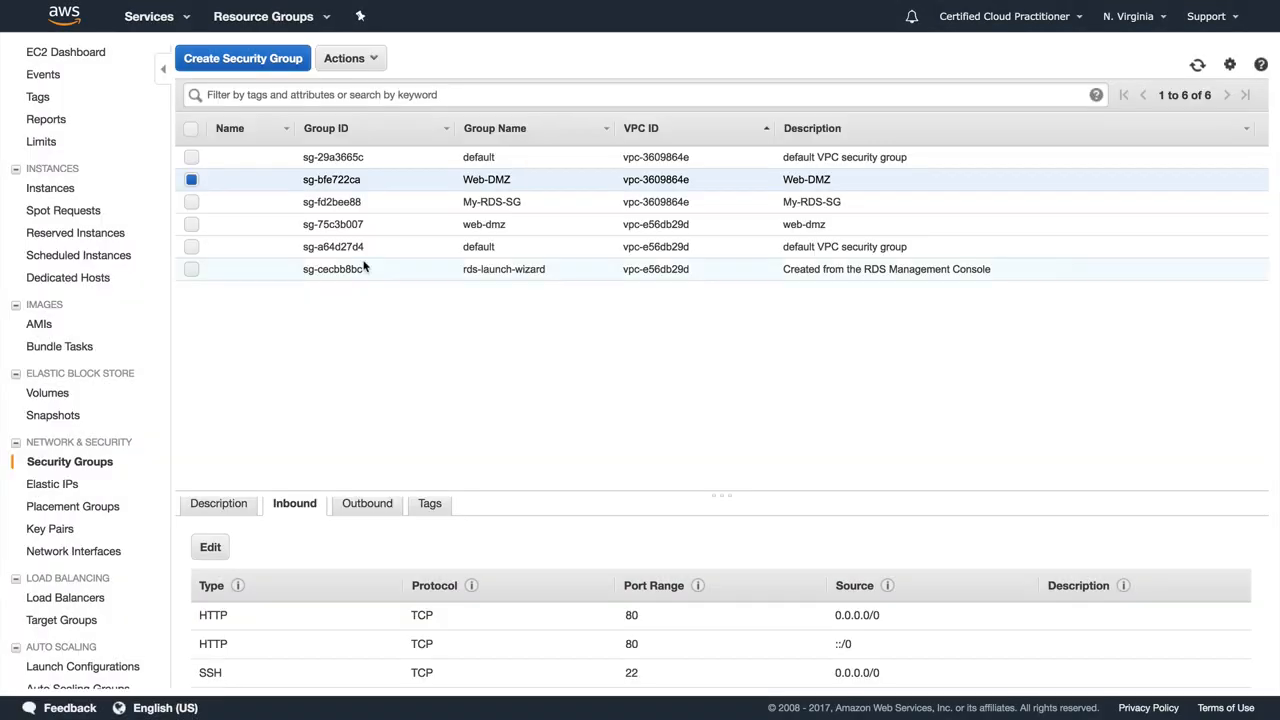
Step: Disable the source/destination check on the running NAT-INSTANCE
left_click(58, 54)
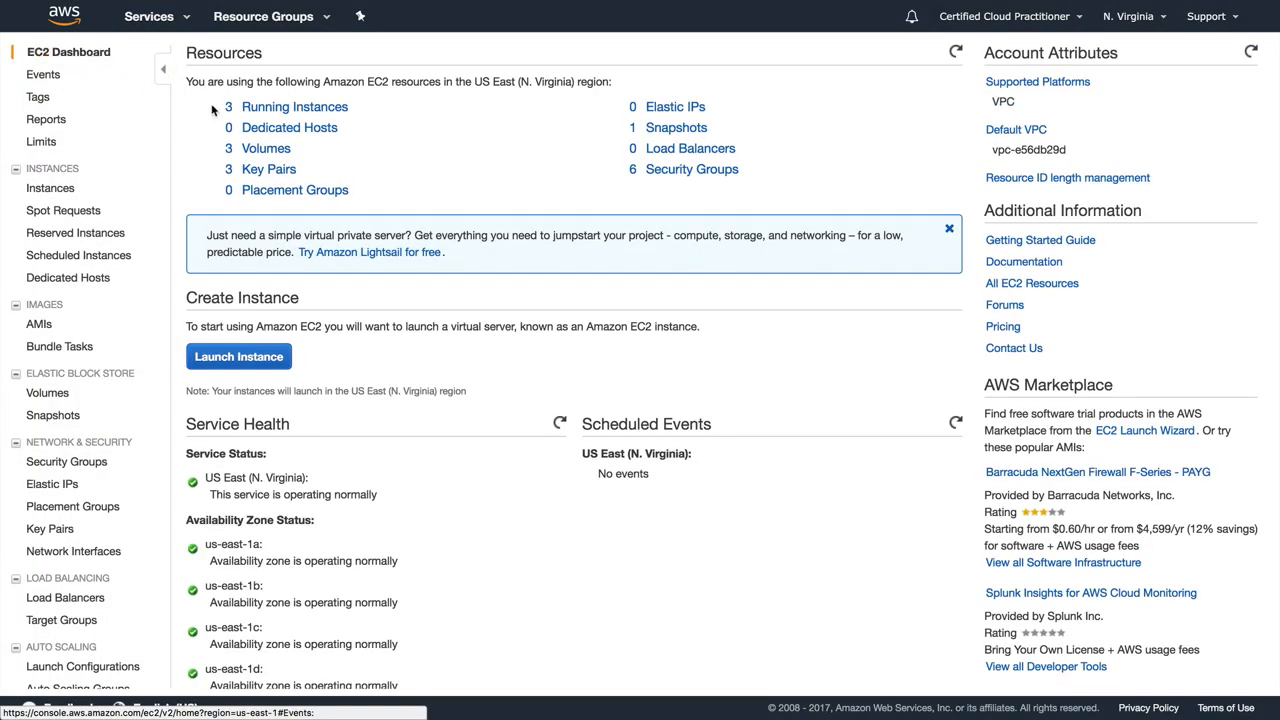
left_click(265, 108)
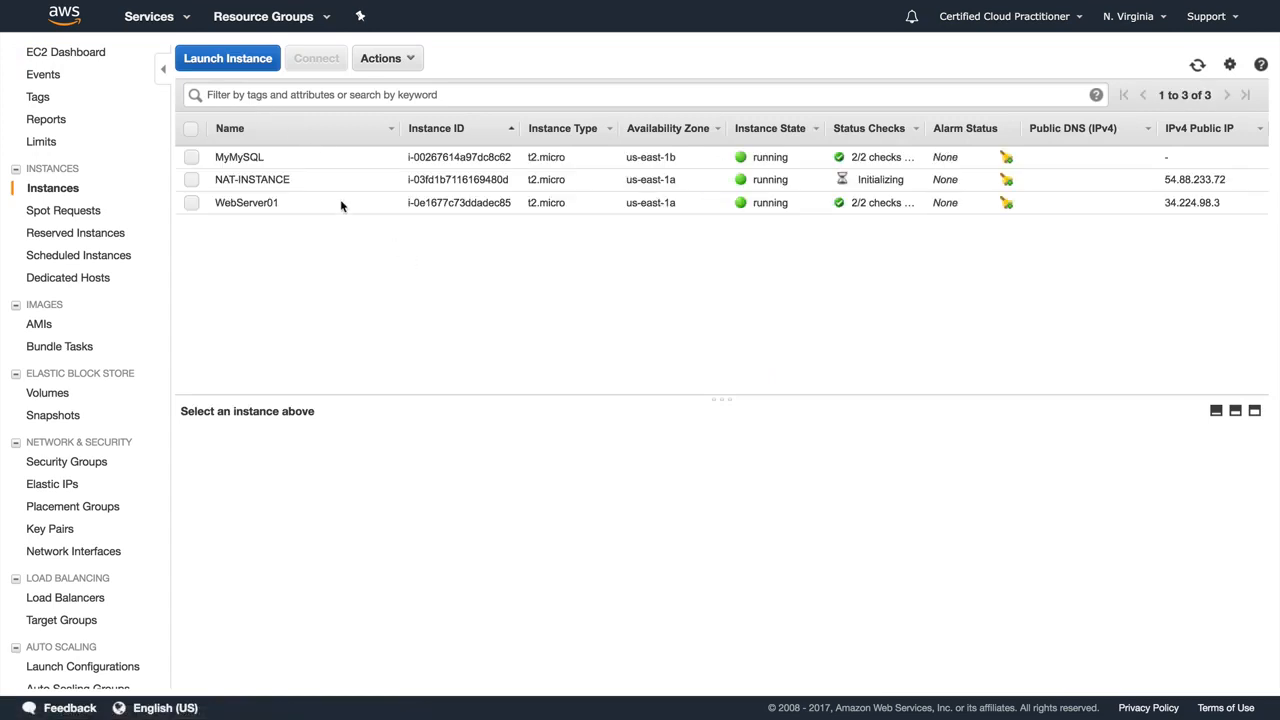
left_click(291, 179)
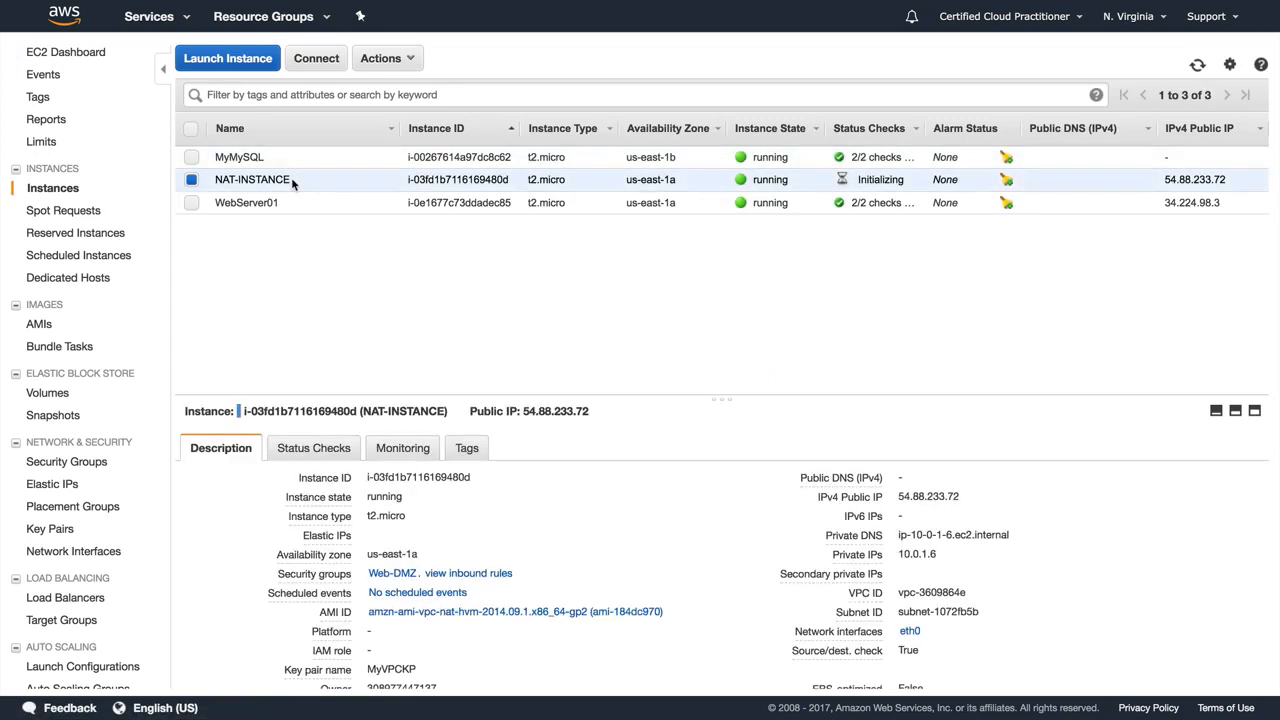
left_click(383, 58)
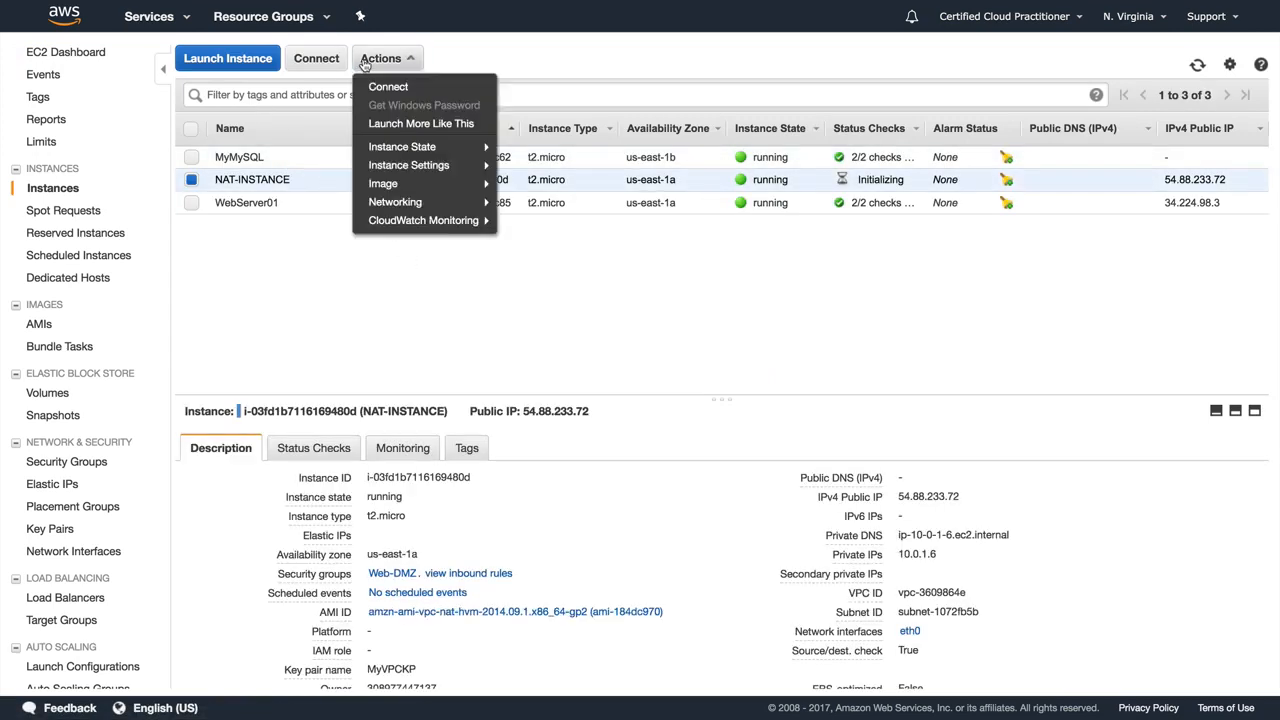
mouse_move(413, 205)
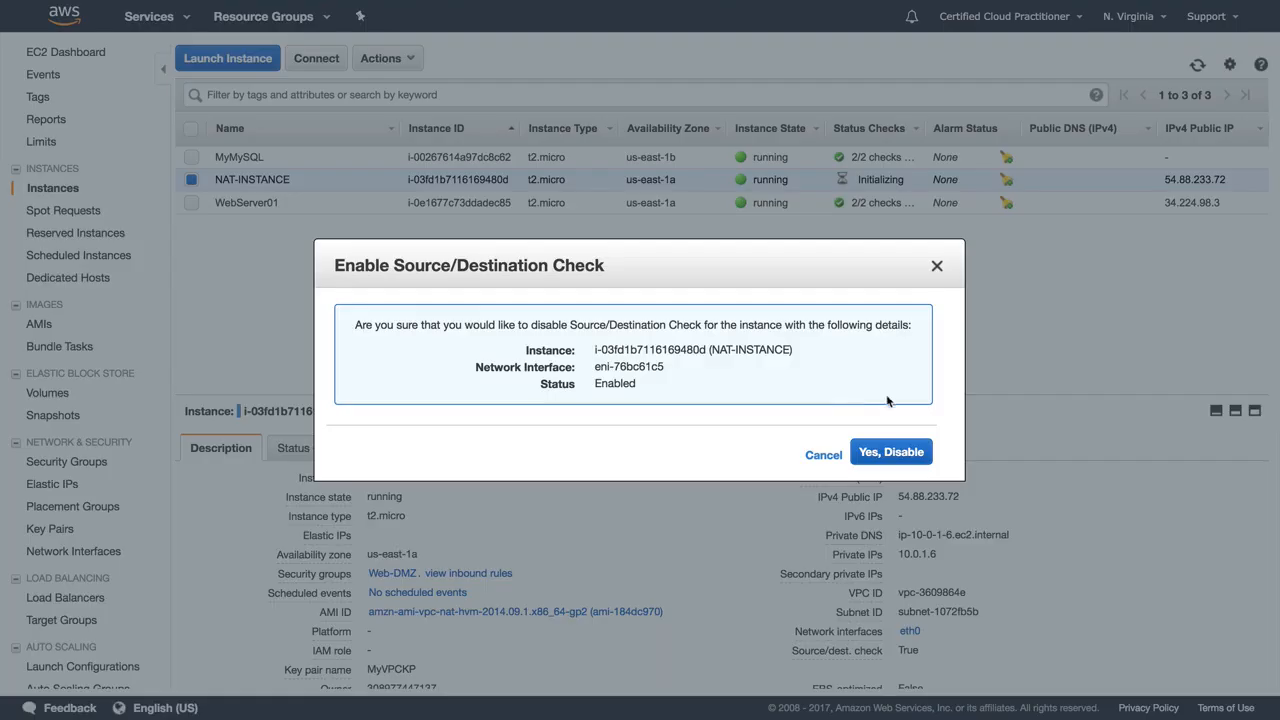
left_click(889, 452)
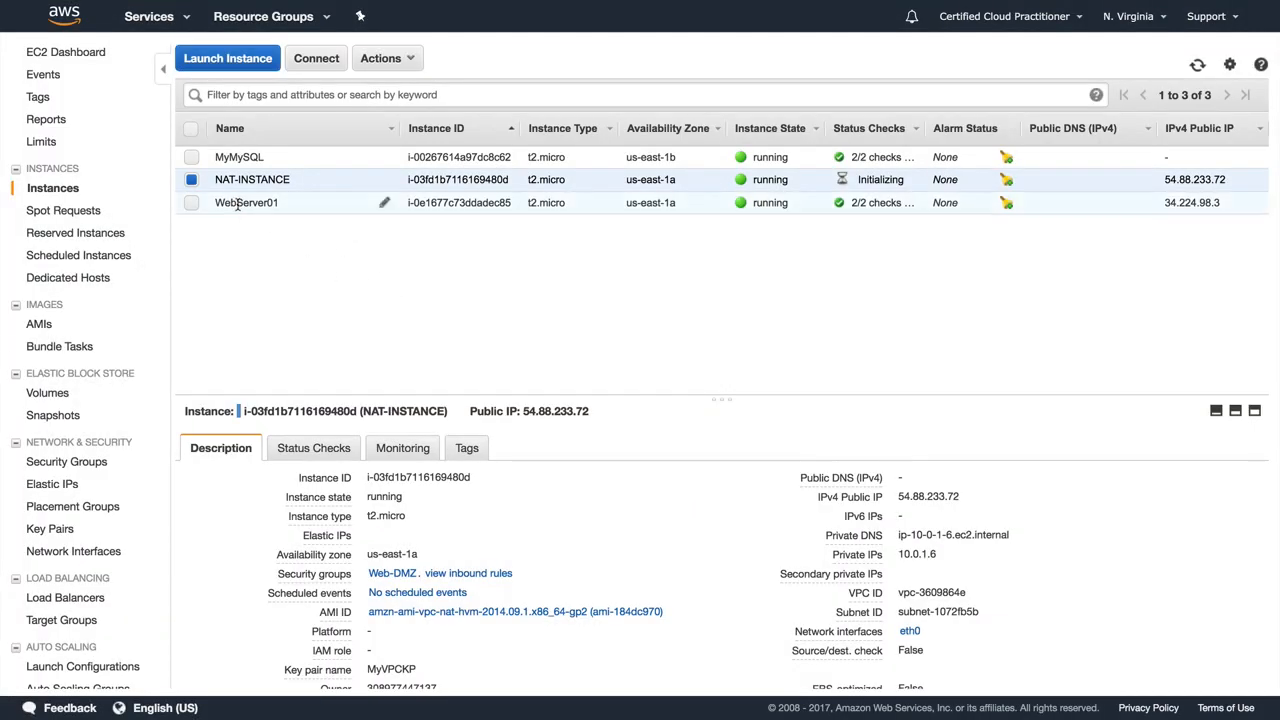
Step: Switch to the VPC service and open its list of route tables
left_click(149, 16)
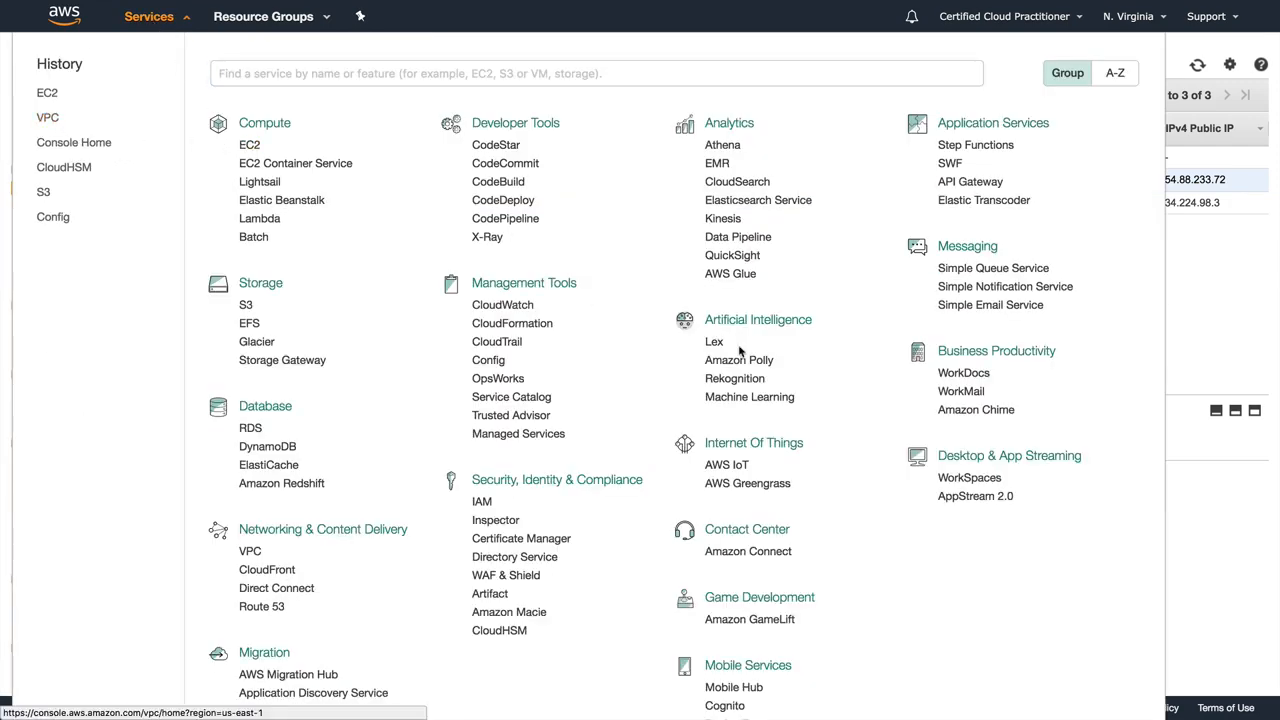
left_click(74, 142)
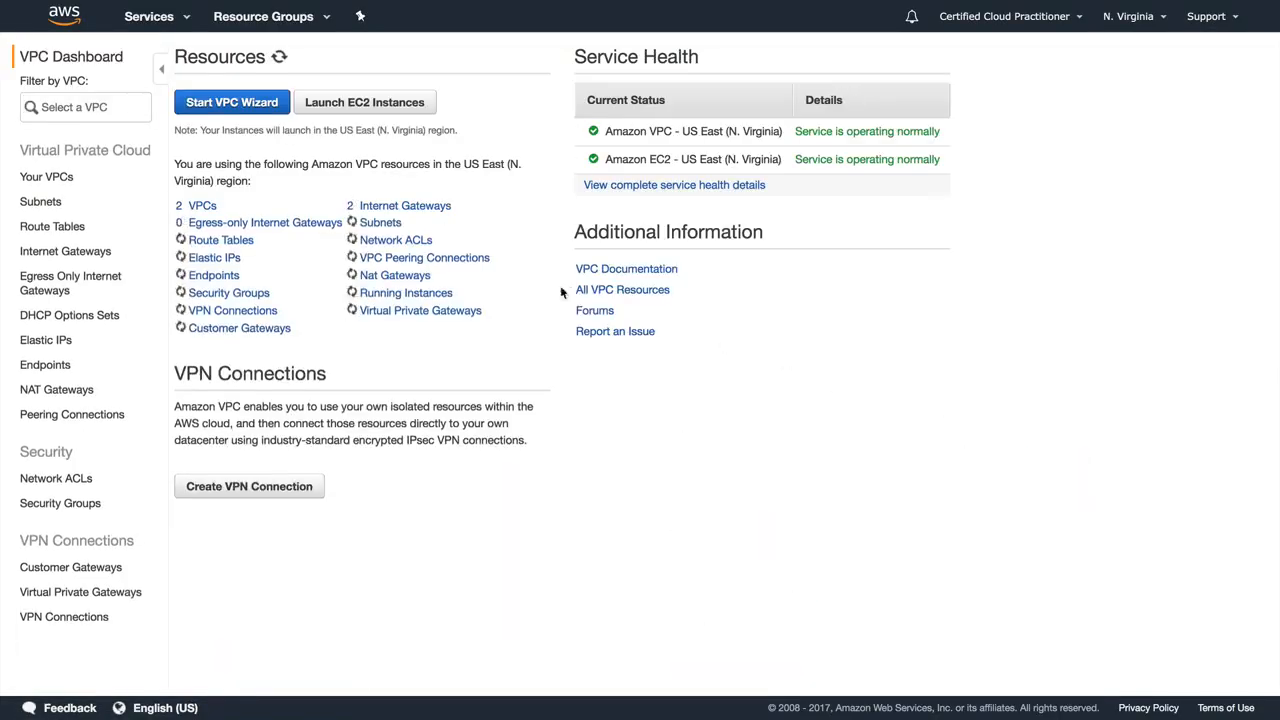
left_click(42, 230)
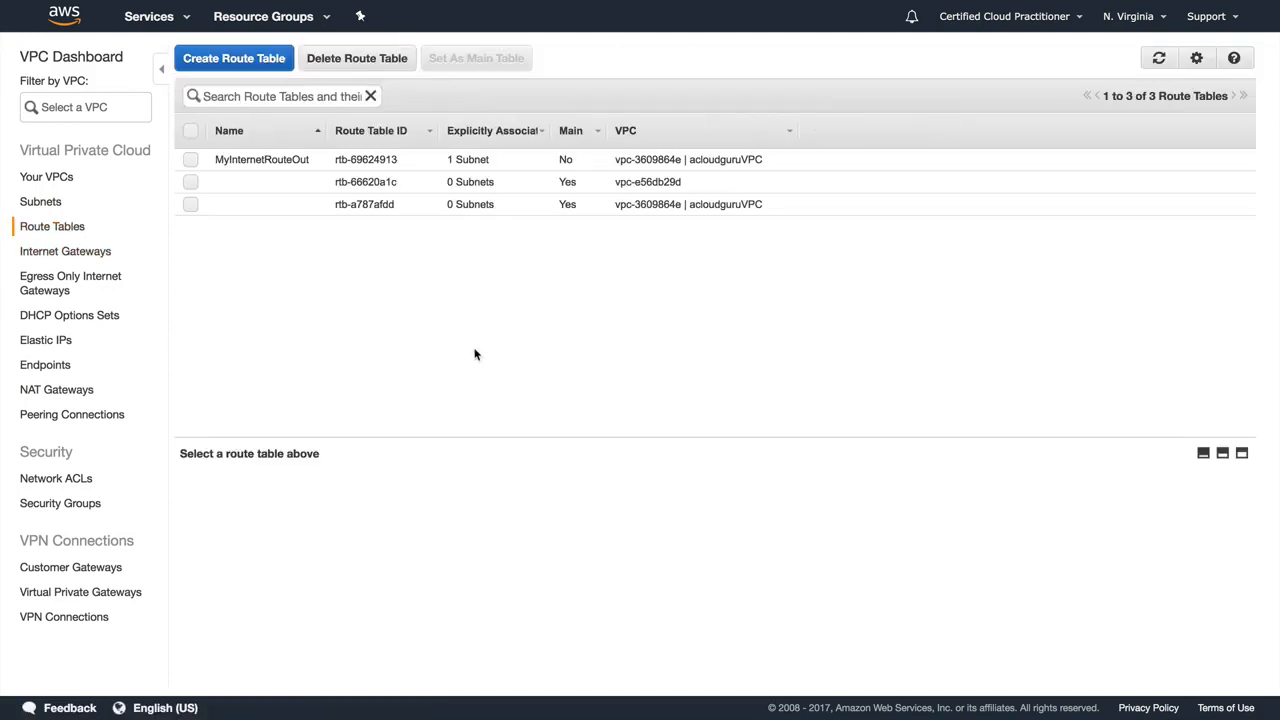
Step: Add a route for 0.0.0.0/0 targeting NAT-INSTANCE to the main route table of acloudguruVPC and save it
left_click(244, 206)
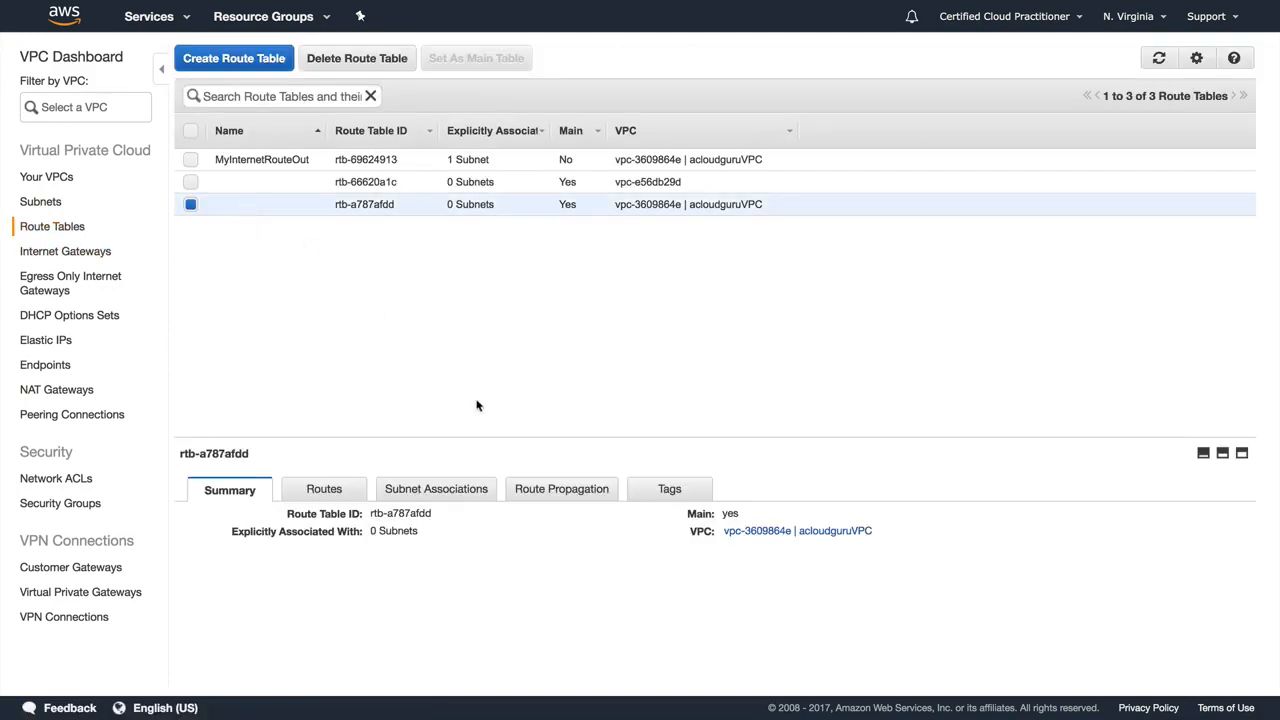
left_click(324, 489)
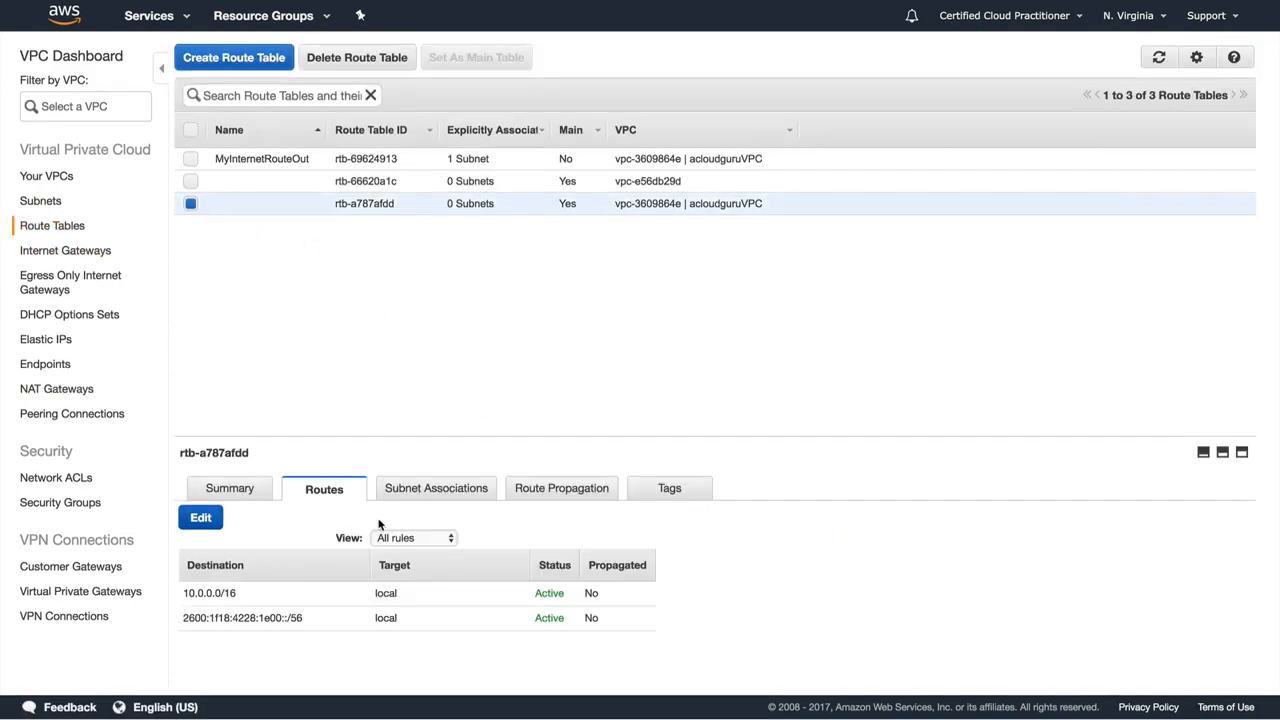
left_click(207, 519)
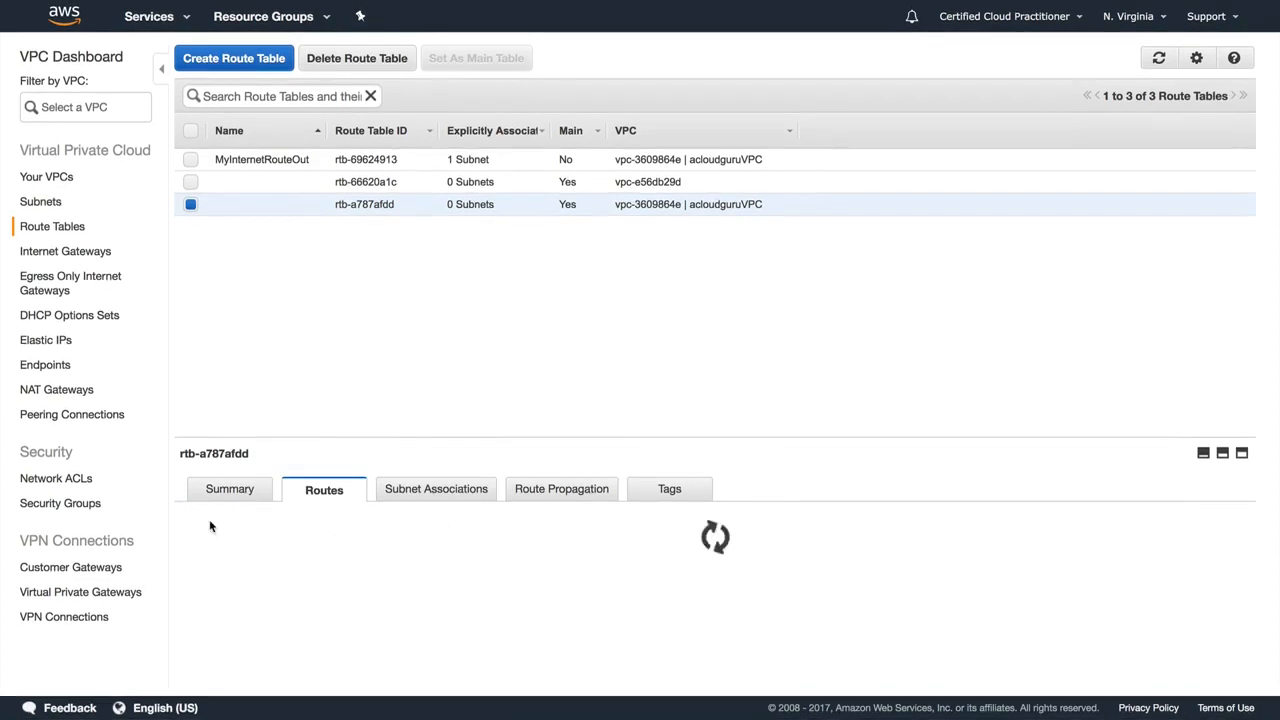
left_click(238, 643)
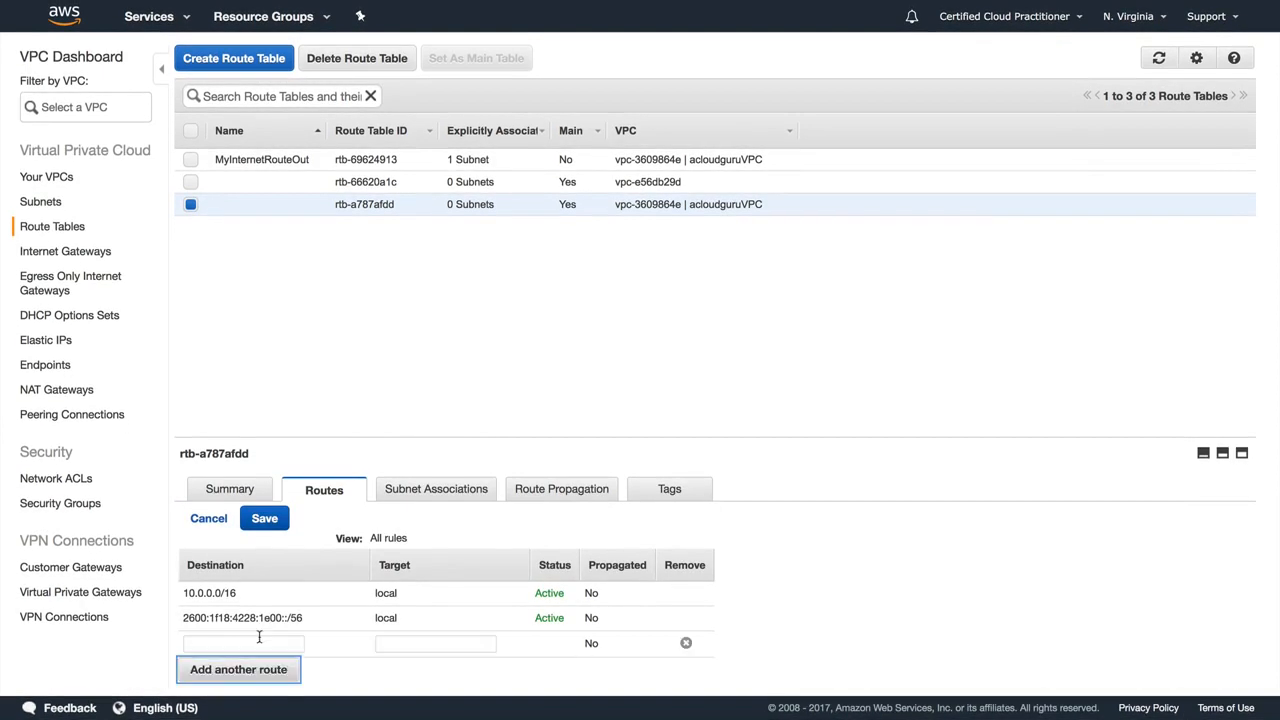
left_click(241, 642)
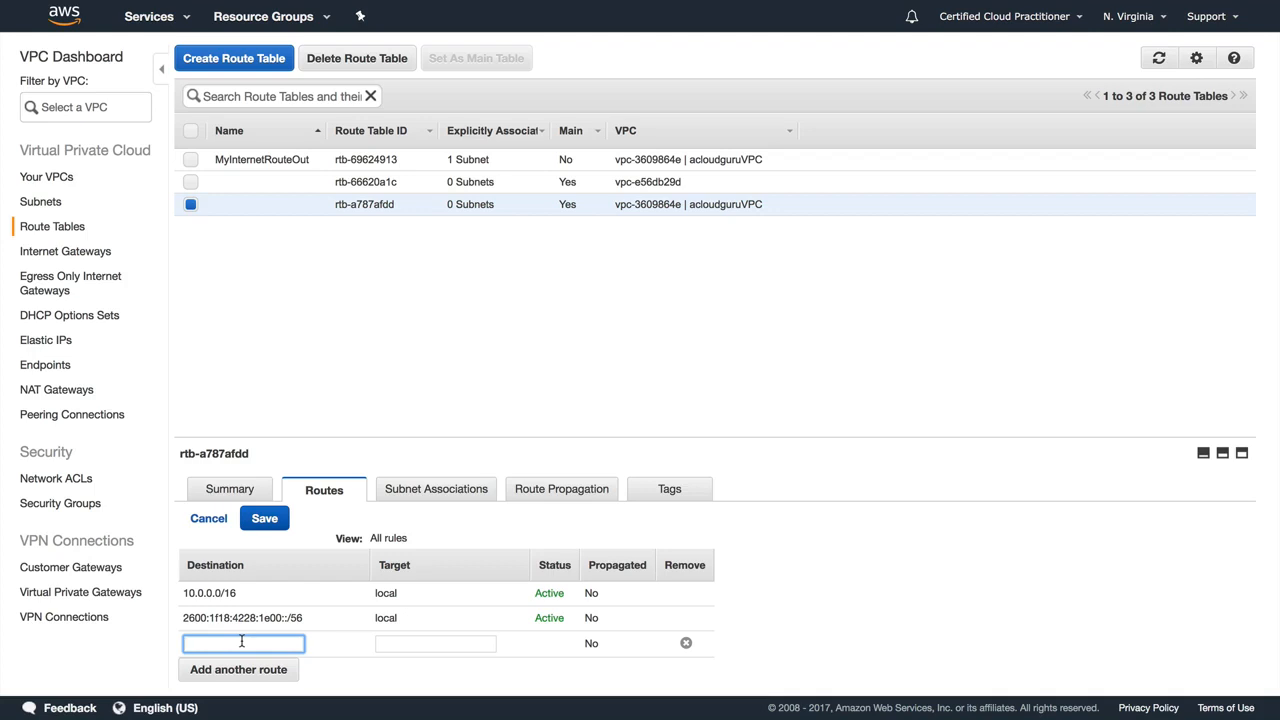
type("0.0.0.0/0")
left_click(385, 644)
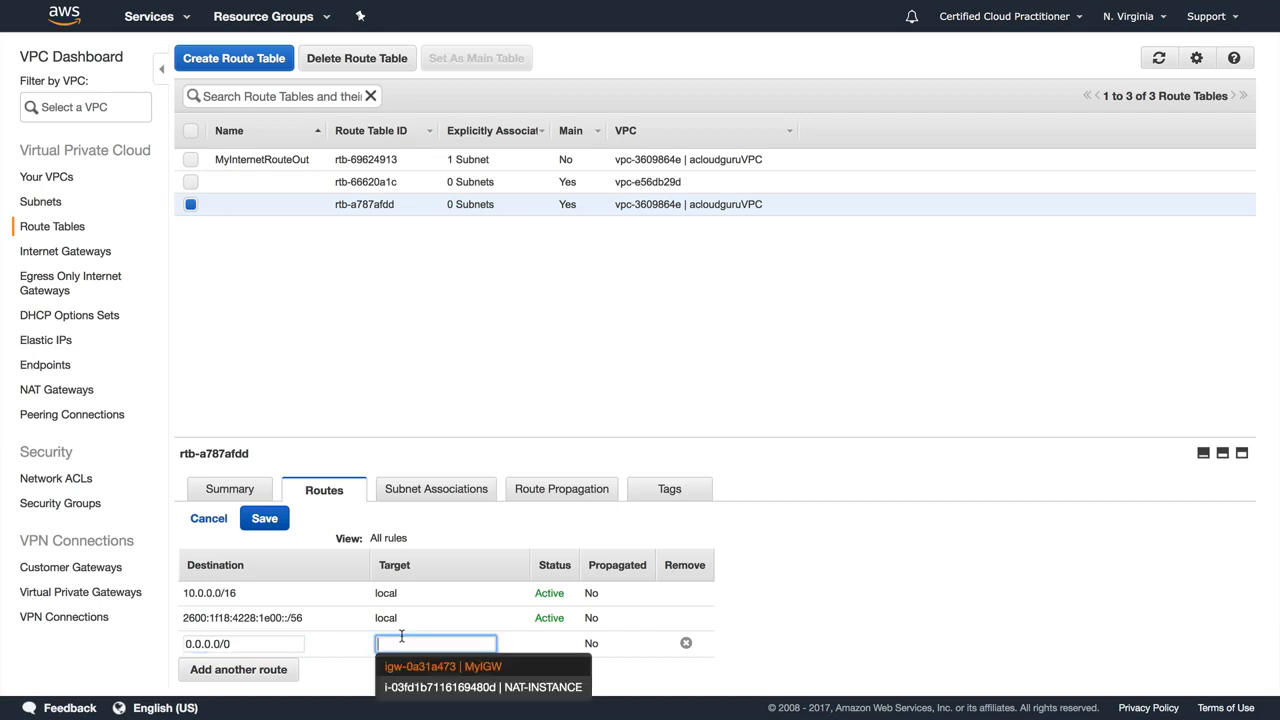
left_click(433, 688)
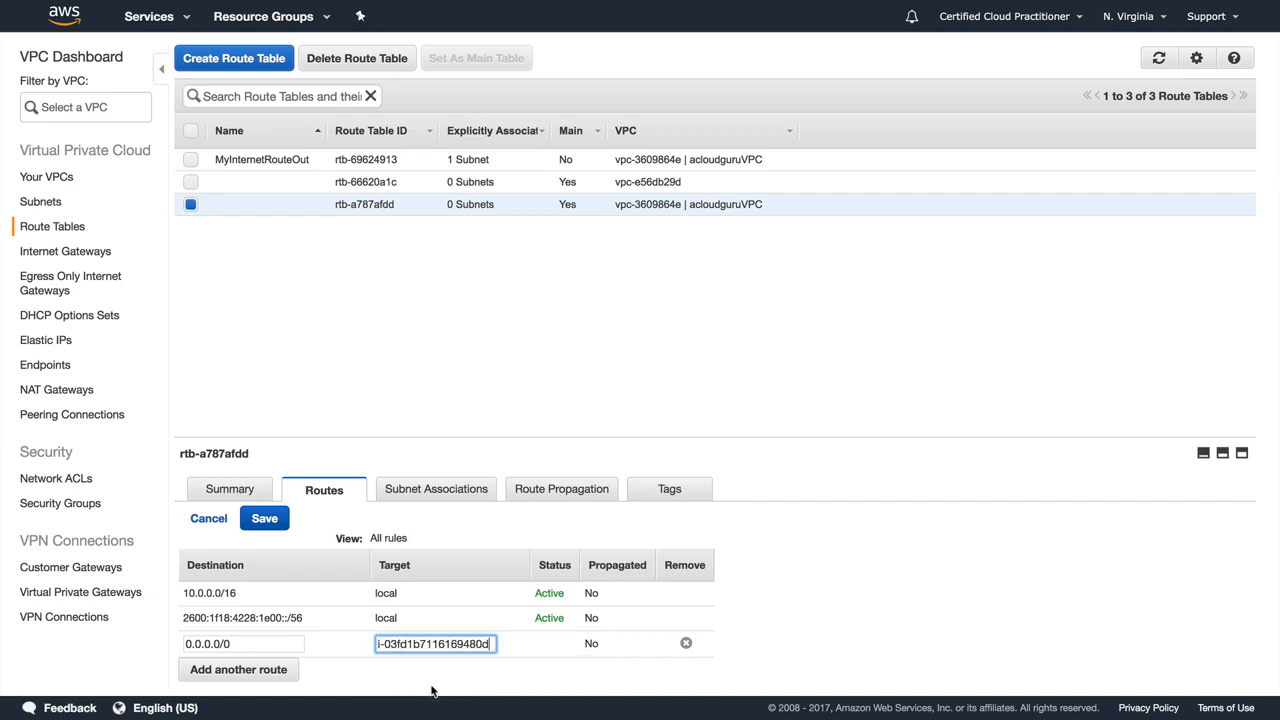
left_click(264, 518)
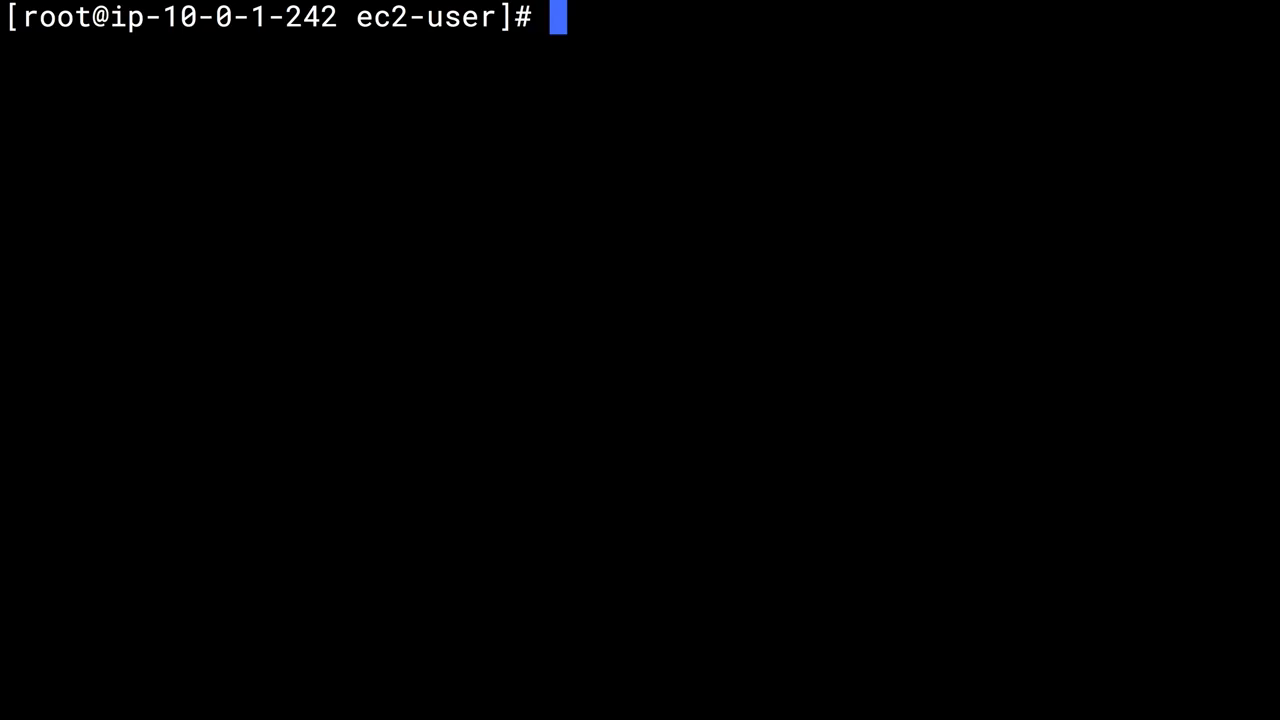
type("ssh ece")
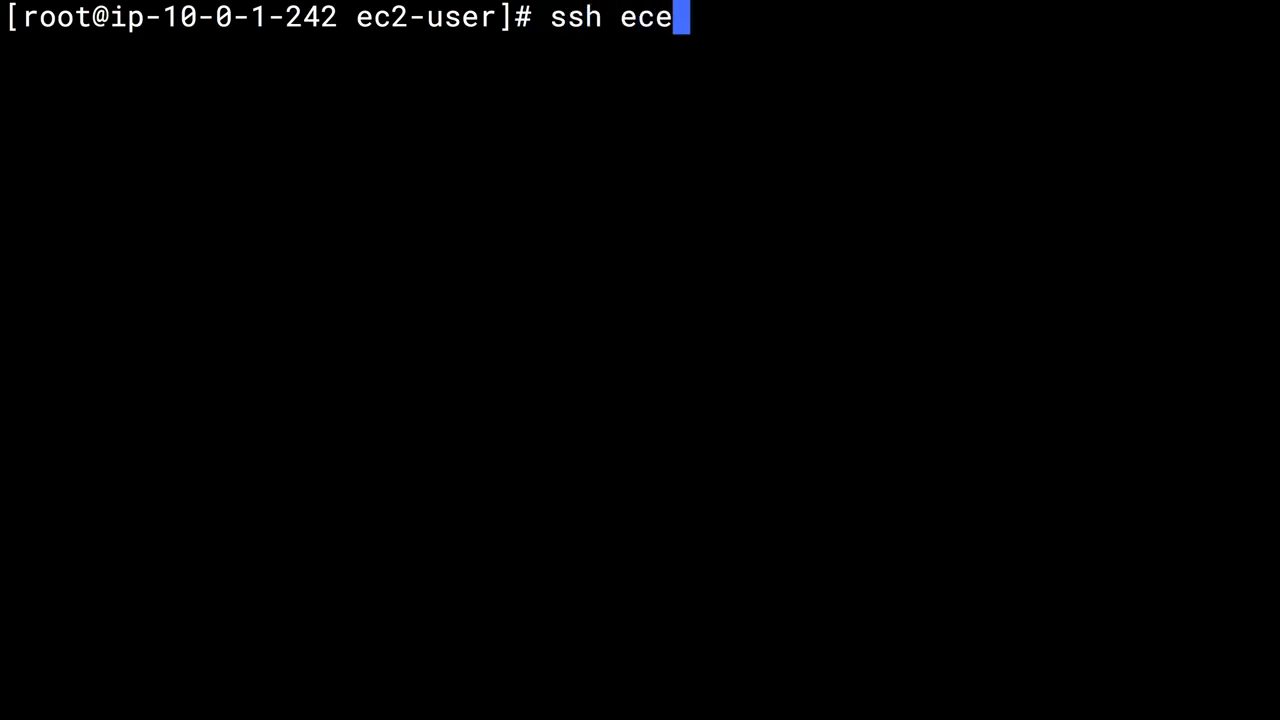
key("BackSpace")
type("20")
key("BackSpace")
type("-u")
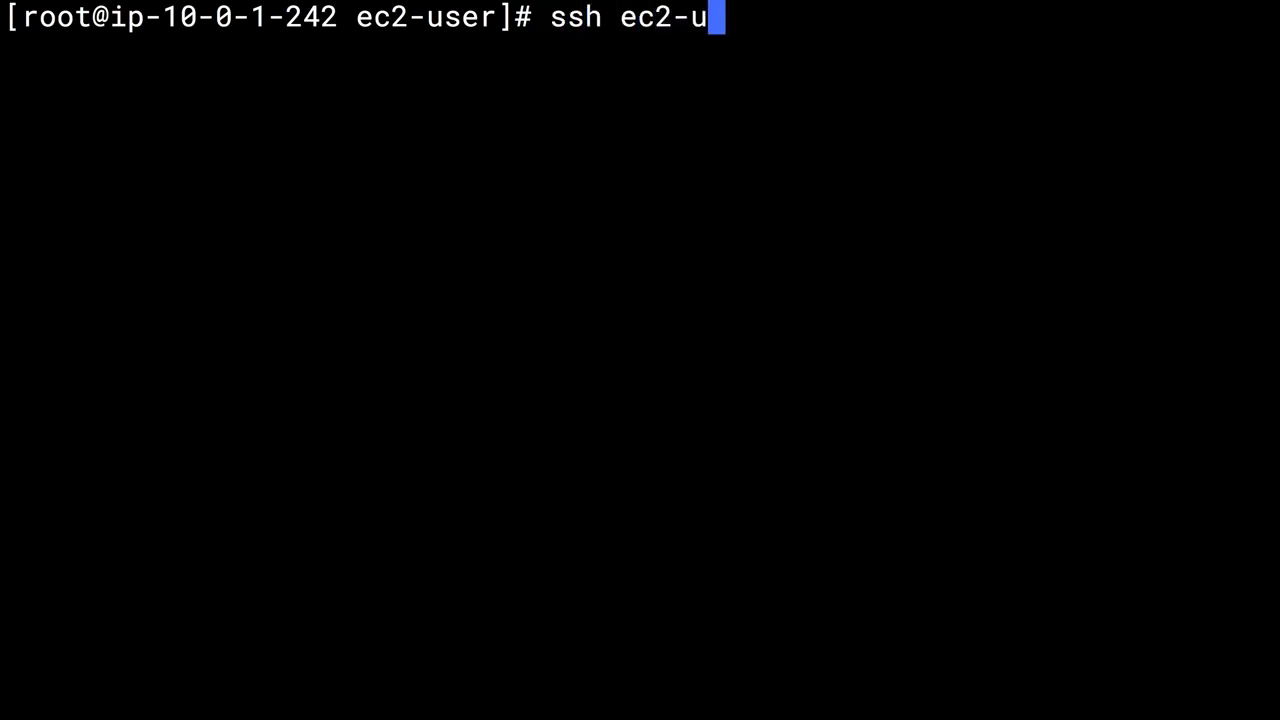
type("ser@")
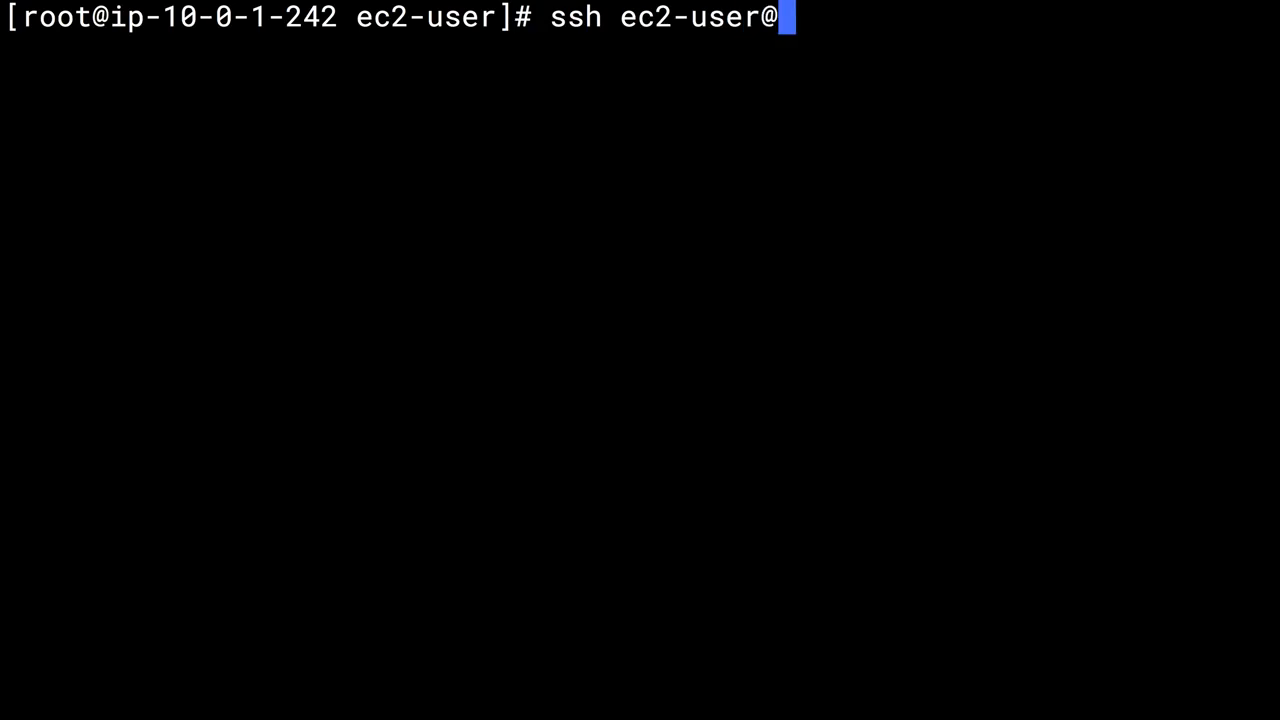
type("10.")
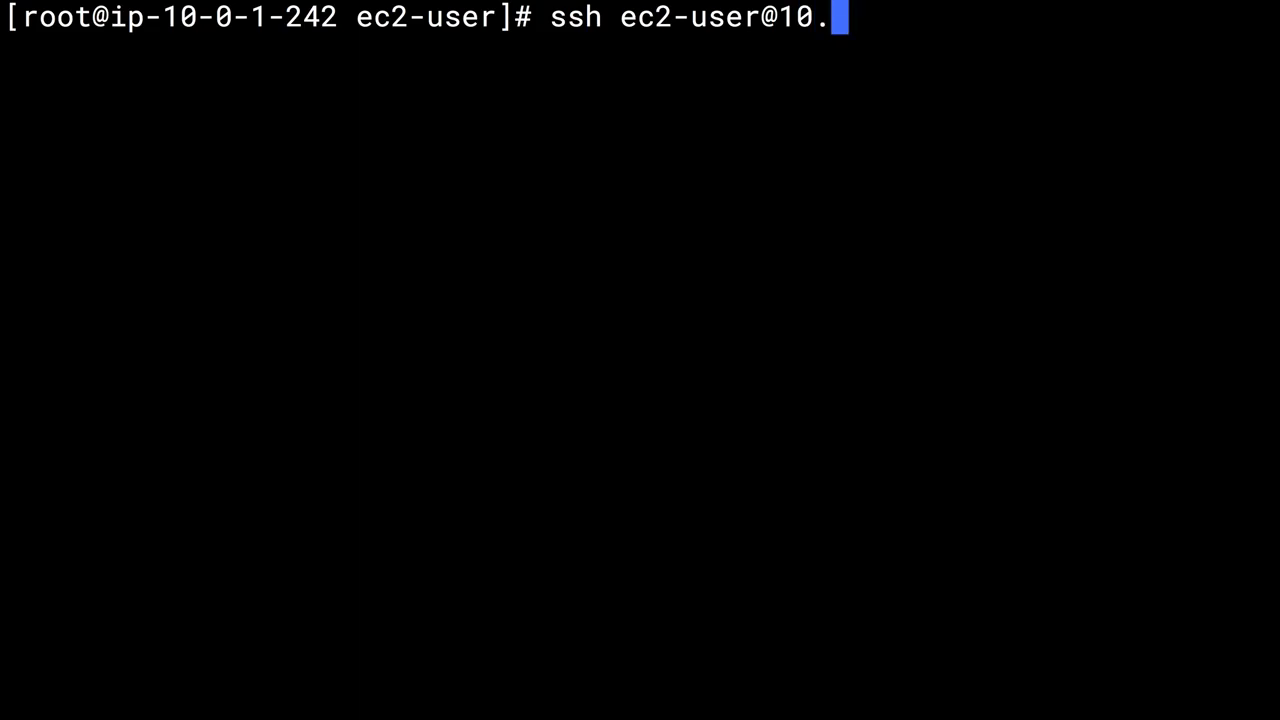
type("0.1")
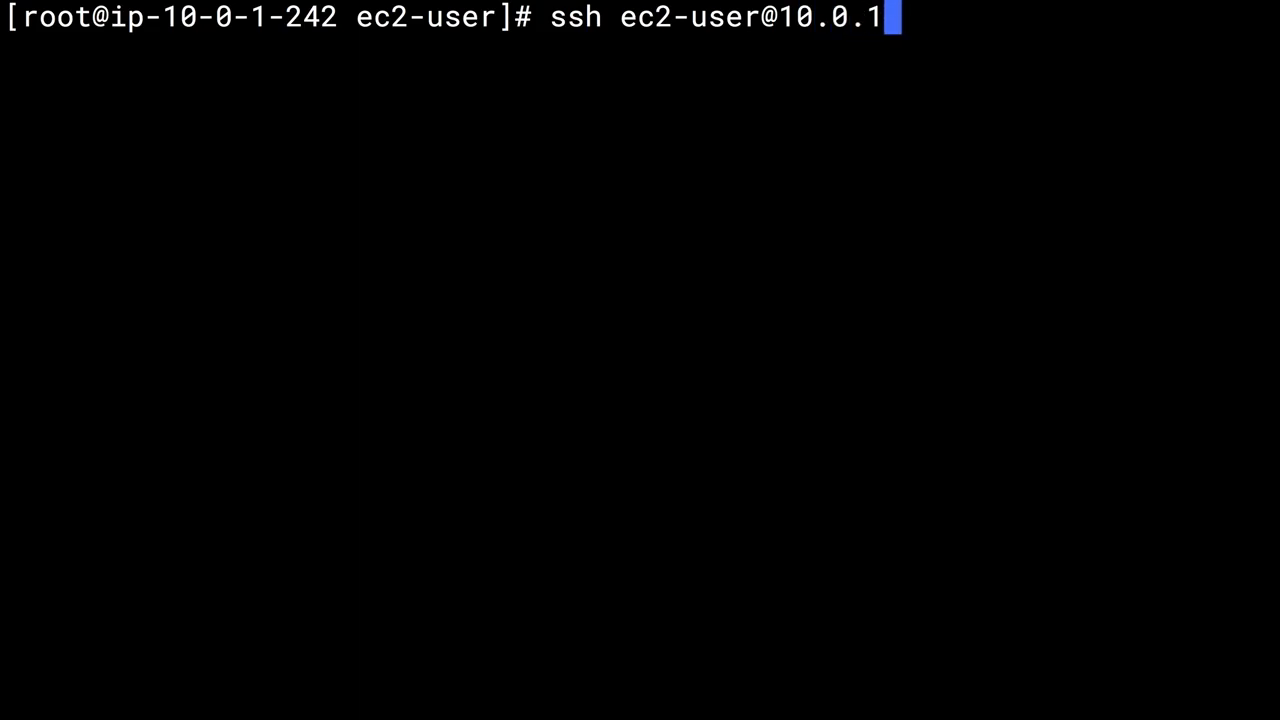
key("BackSpace")
type("2.14")
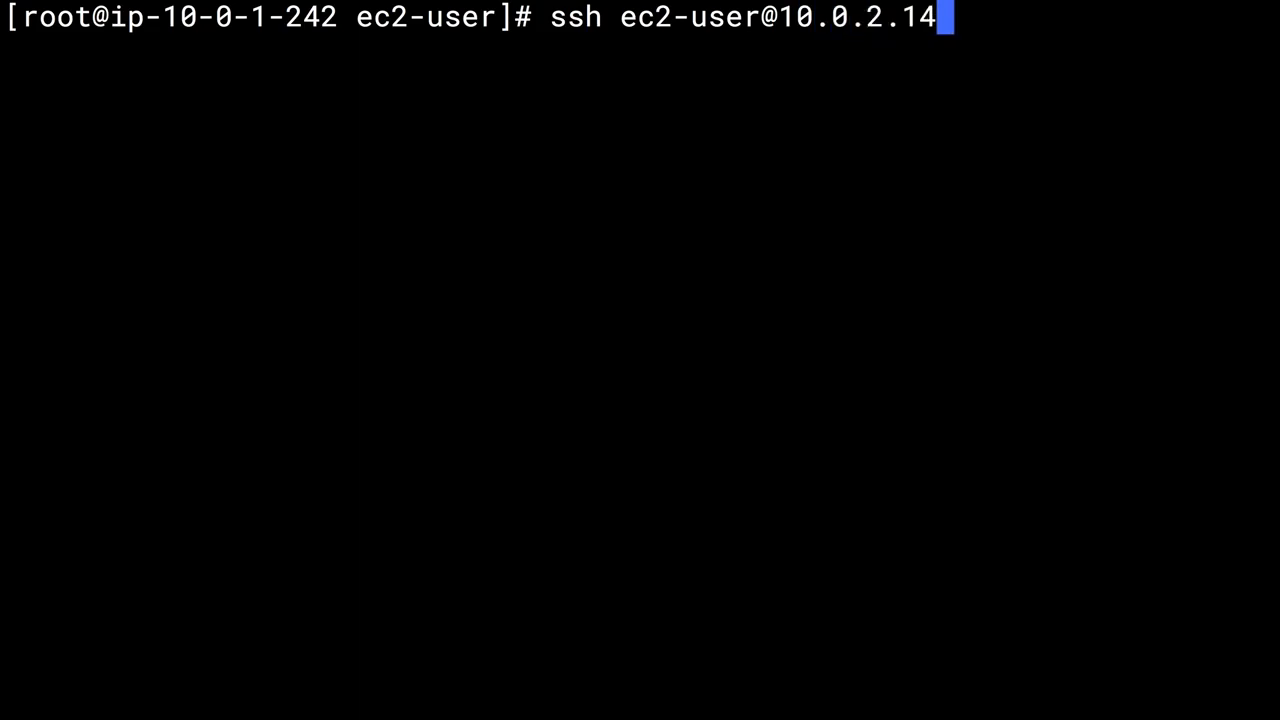
type("3 -")
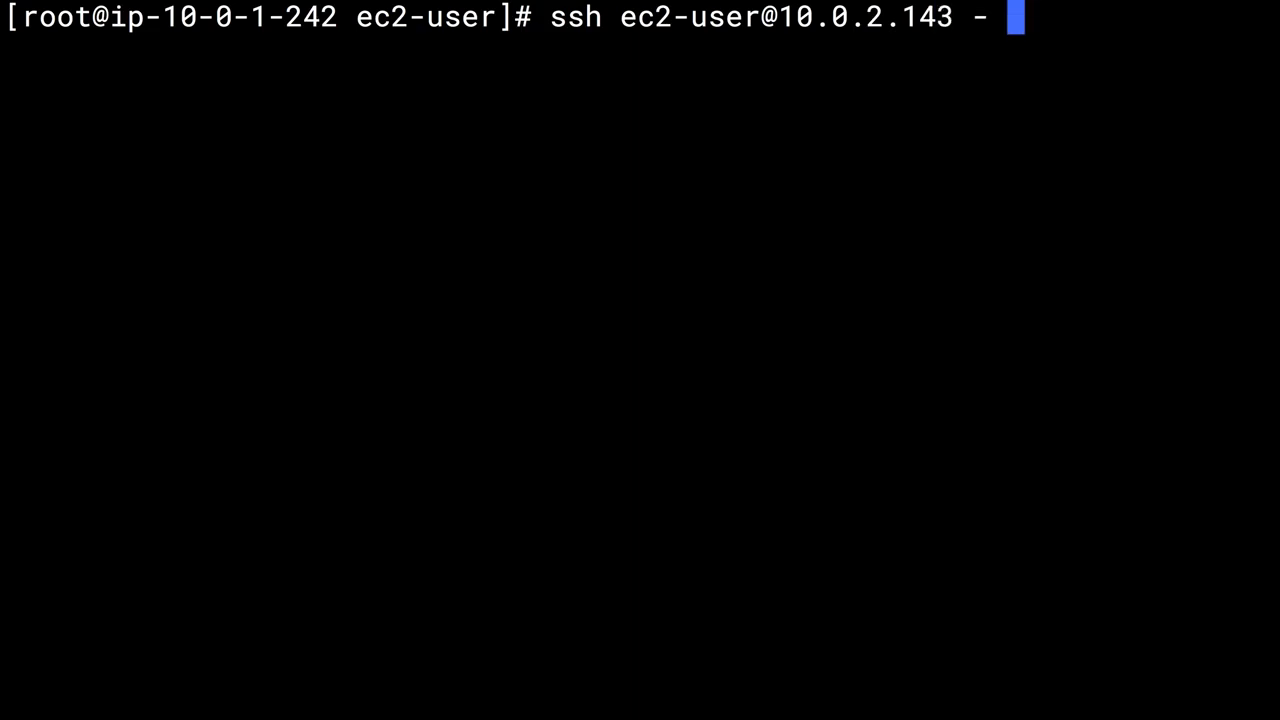
key("BackSpace")
type("i")
key("Return")
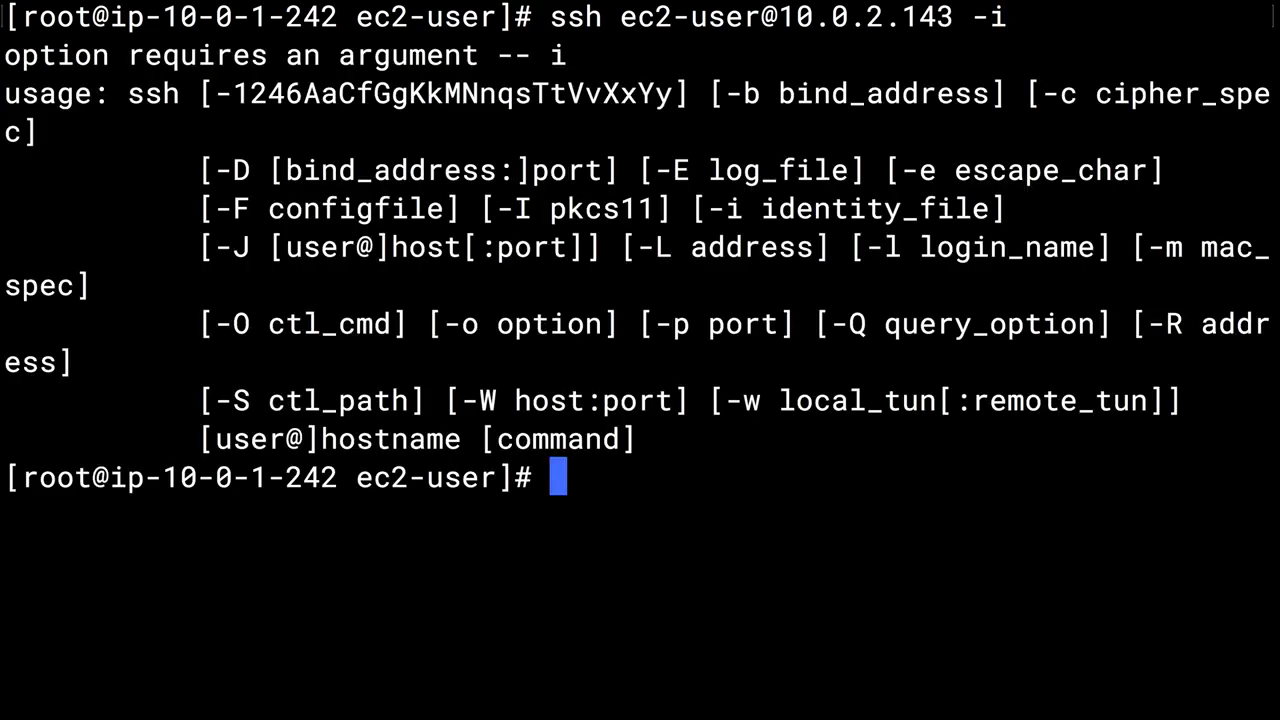
type("l")
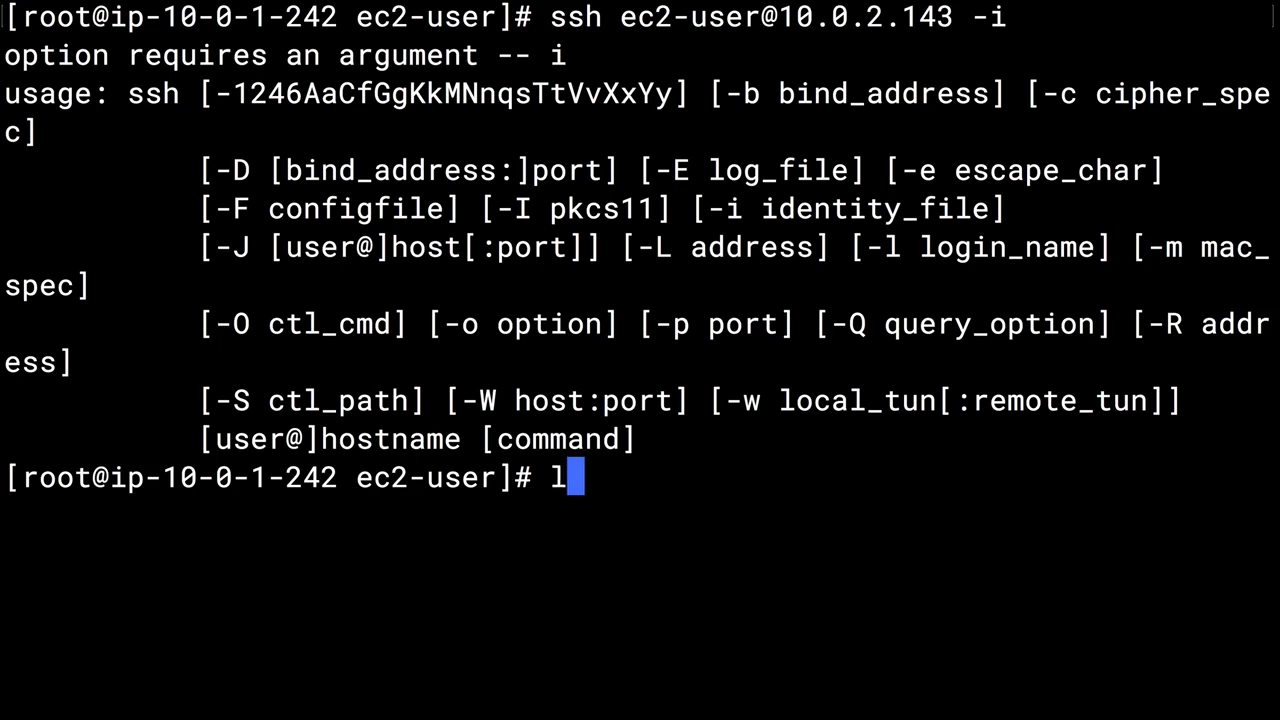
type("s")
key("Return")
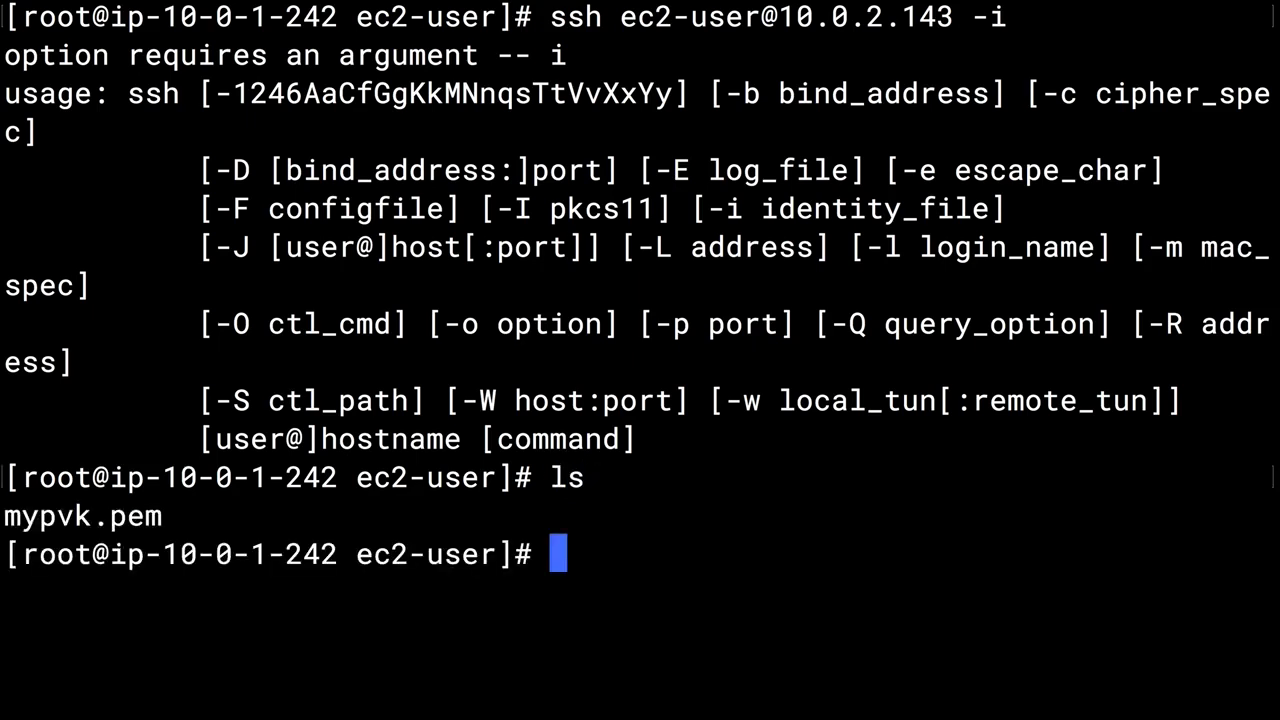
key("Up")
key("Up")
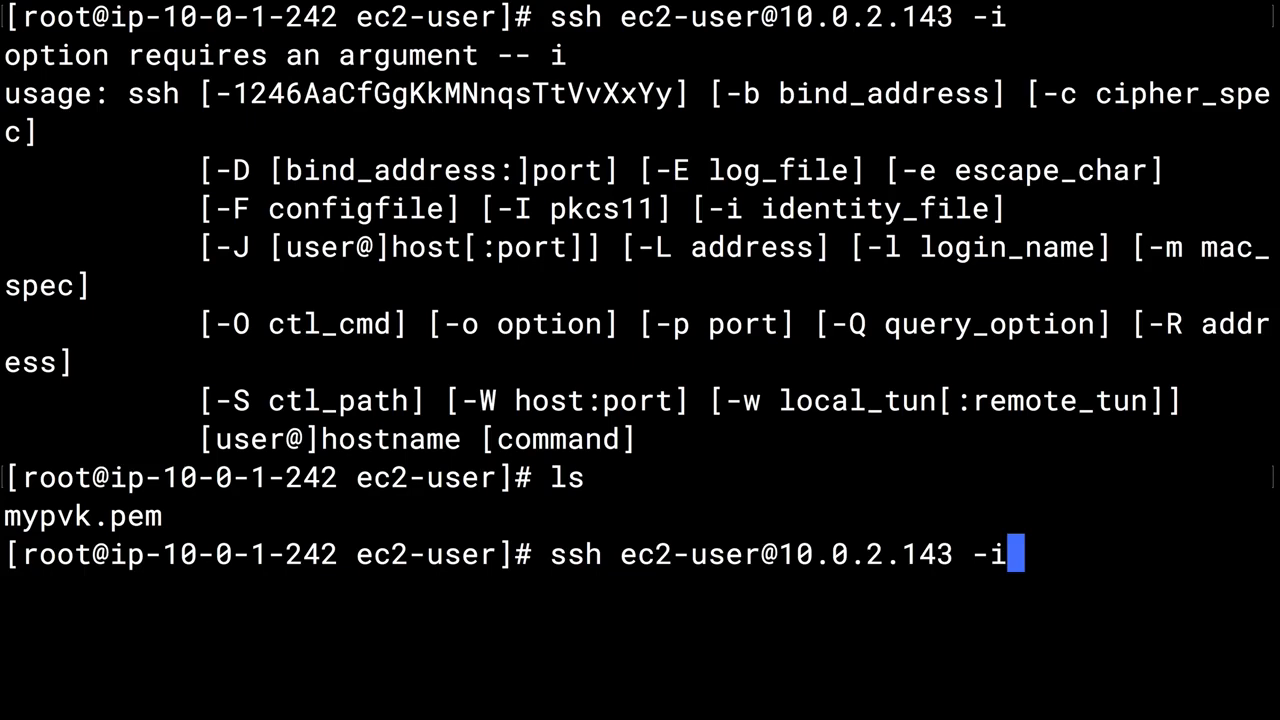
type("myp")
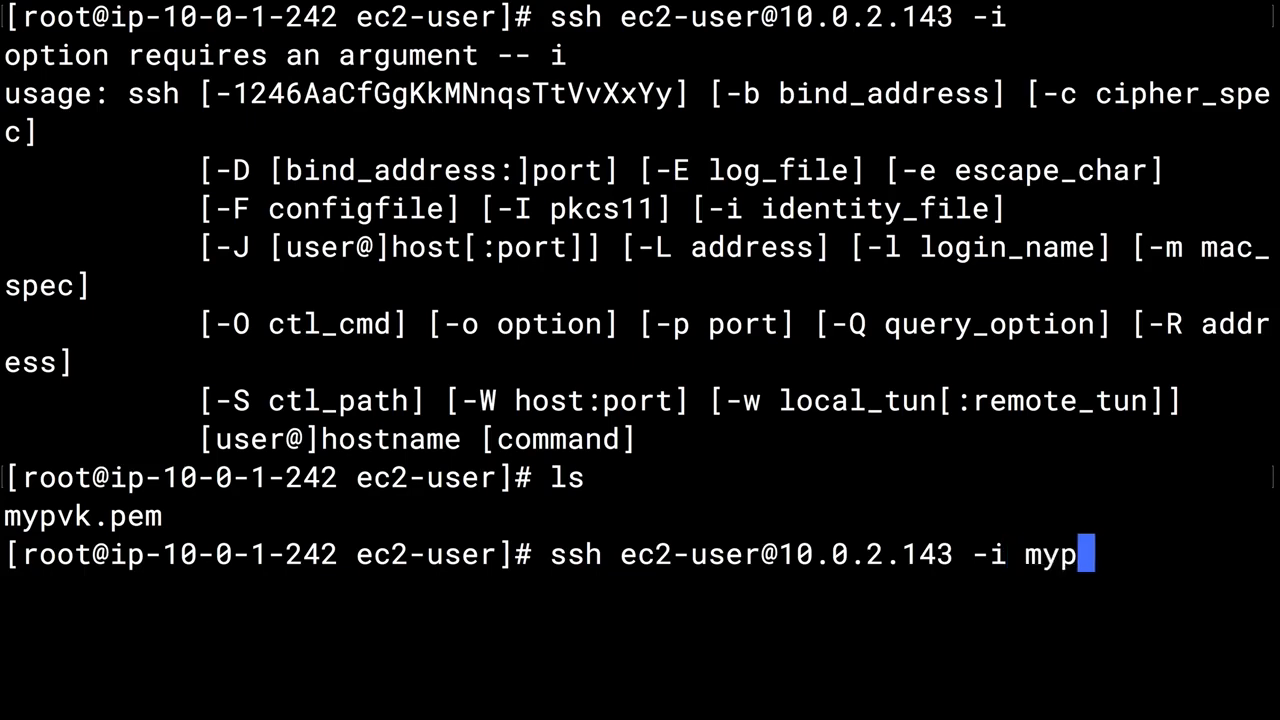
type("vk.ey")
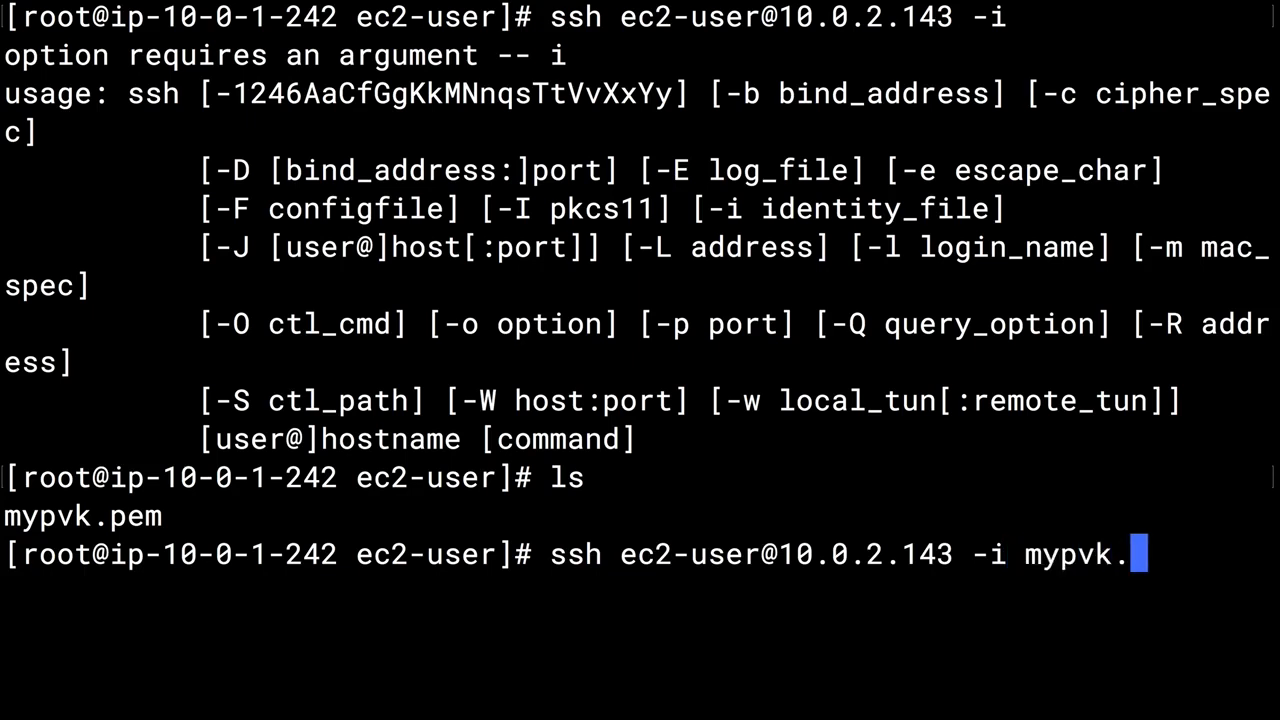
key("BackSpace")
key("BackSpace")
type("pem")
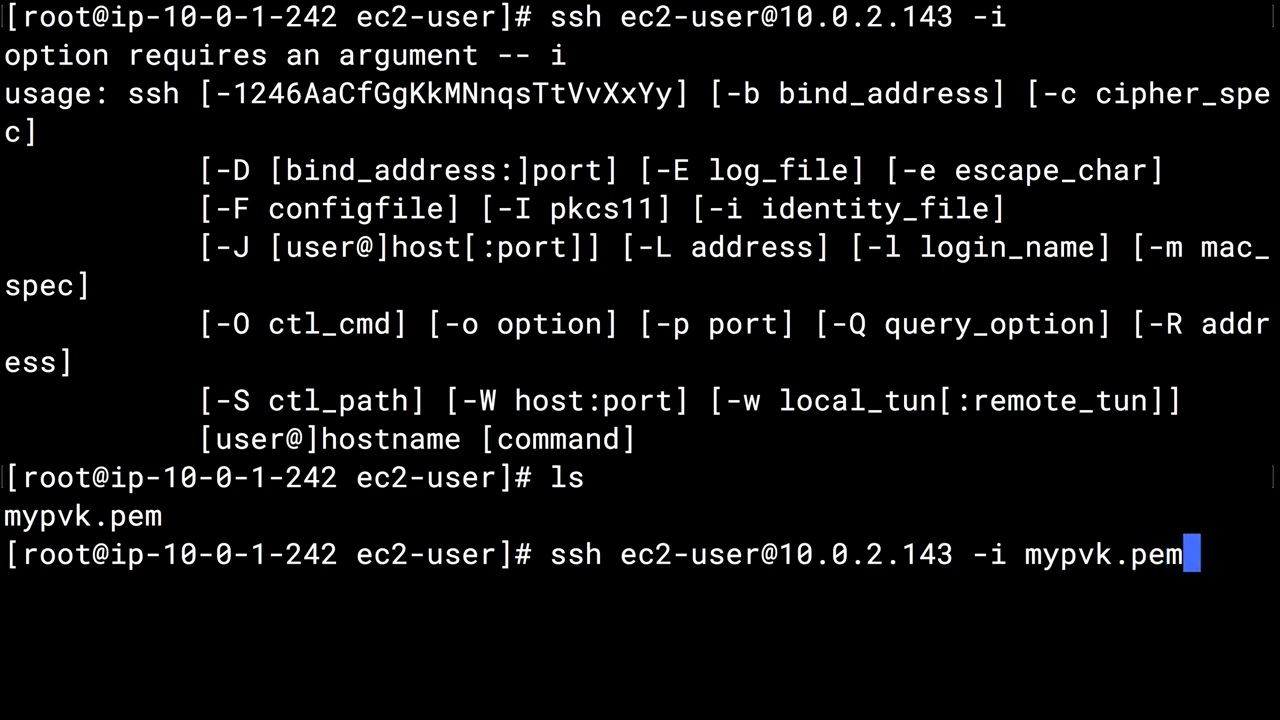
key("Return")
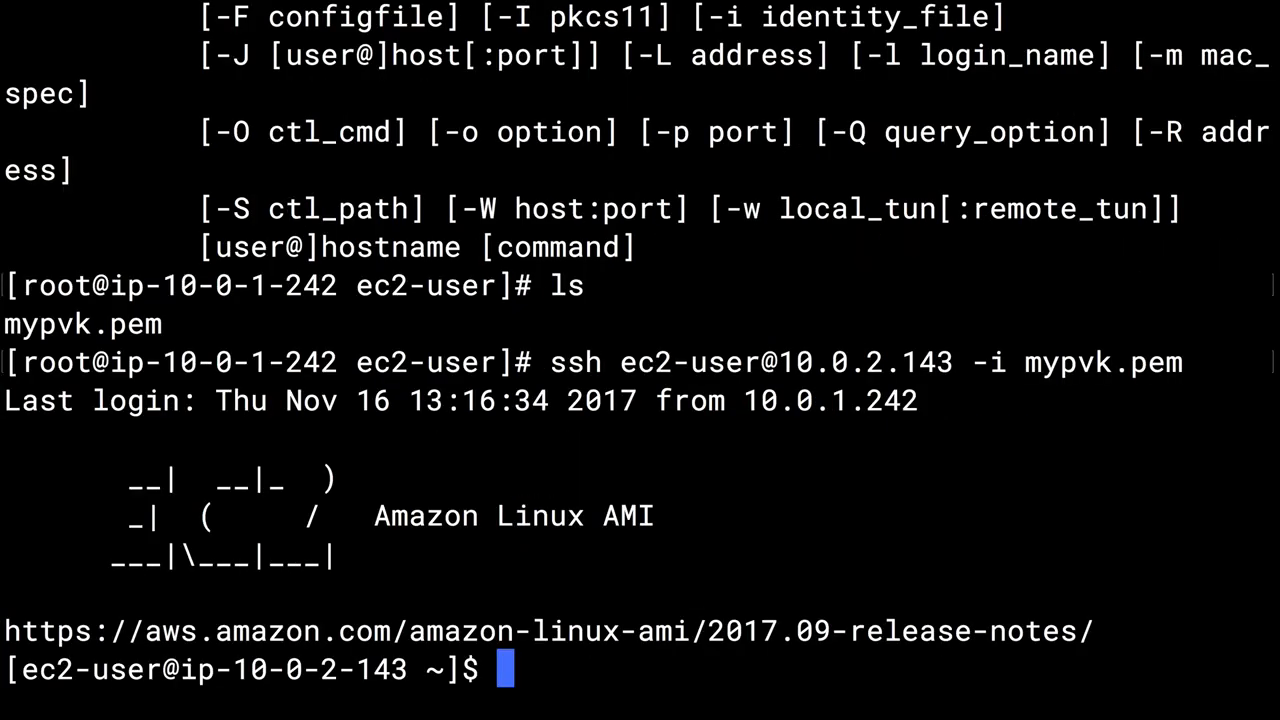
Step: Elevate the session on 10.0.2.143 to root with sudo su and clear the terminal
type("sud")
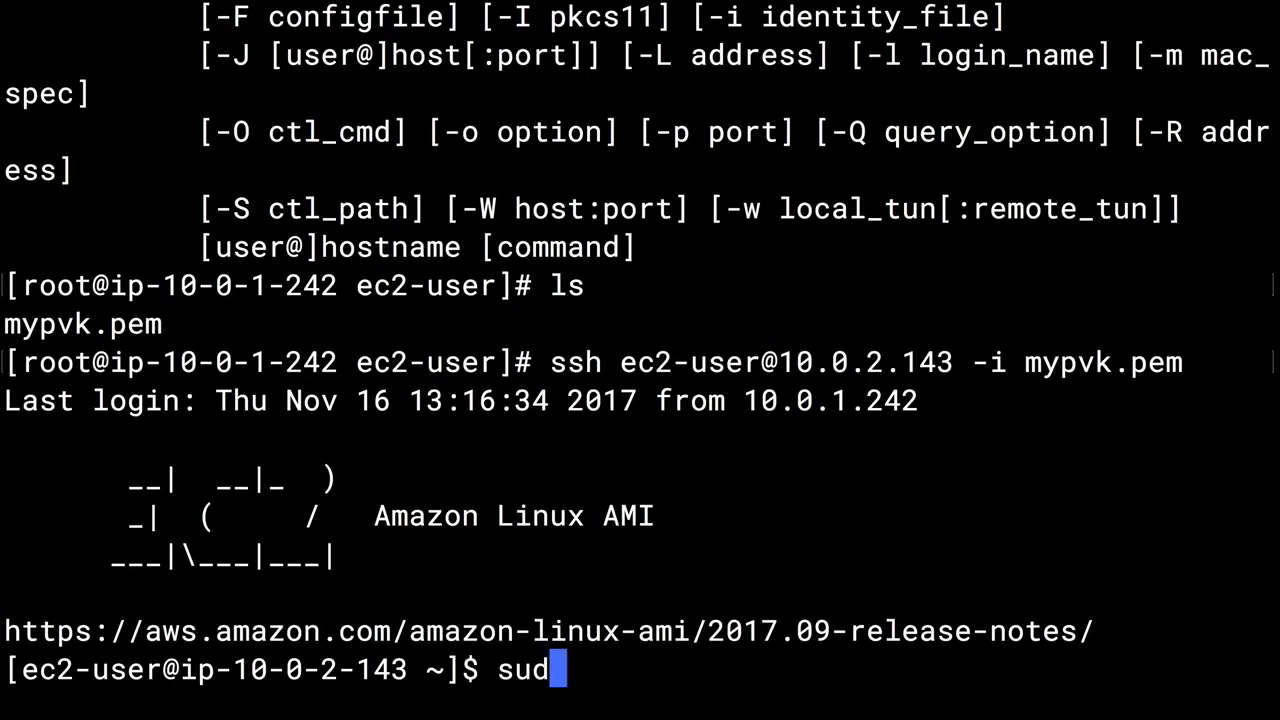
type(" o")
key("BackSpace")
key("BackSpace")
type("o su")
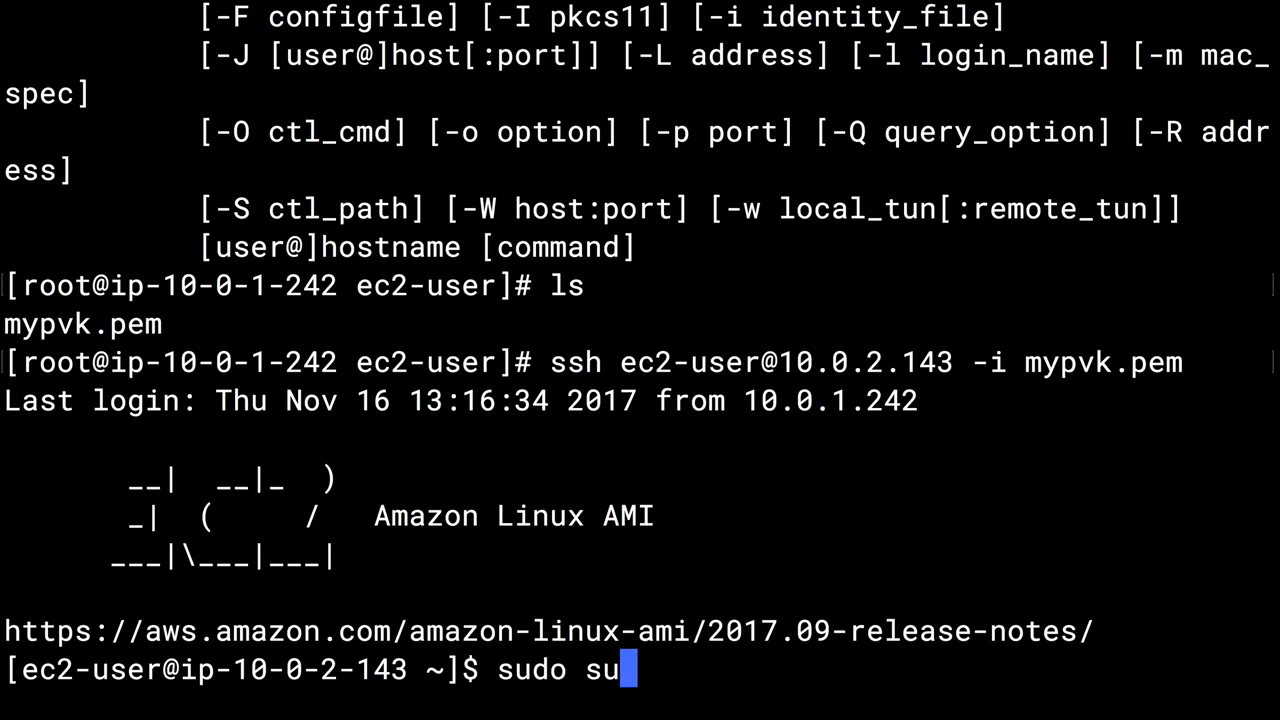
key("Return")
type("clear")
key("Return")
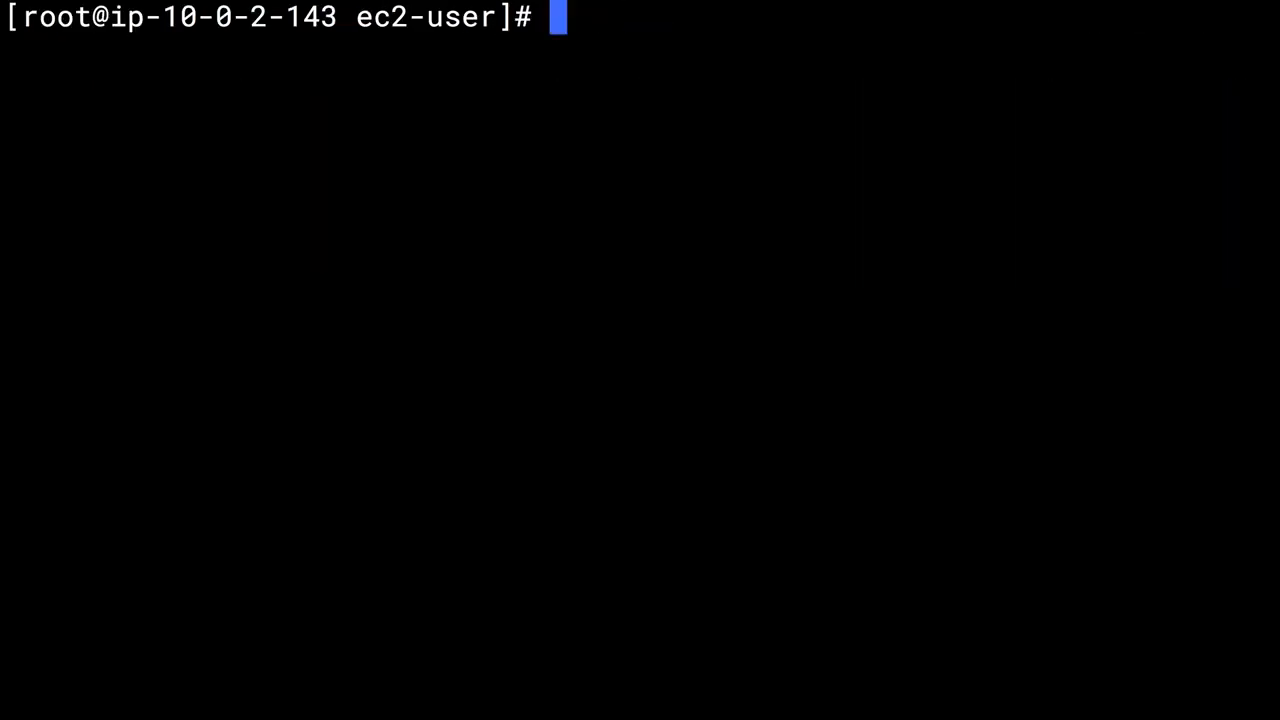
Step: Update all packages on the private instance with yum update -y
type("yum update -y")
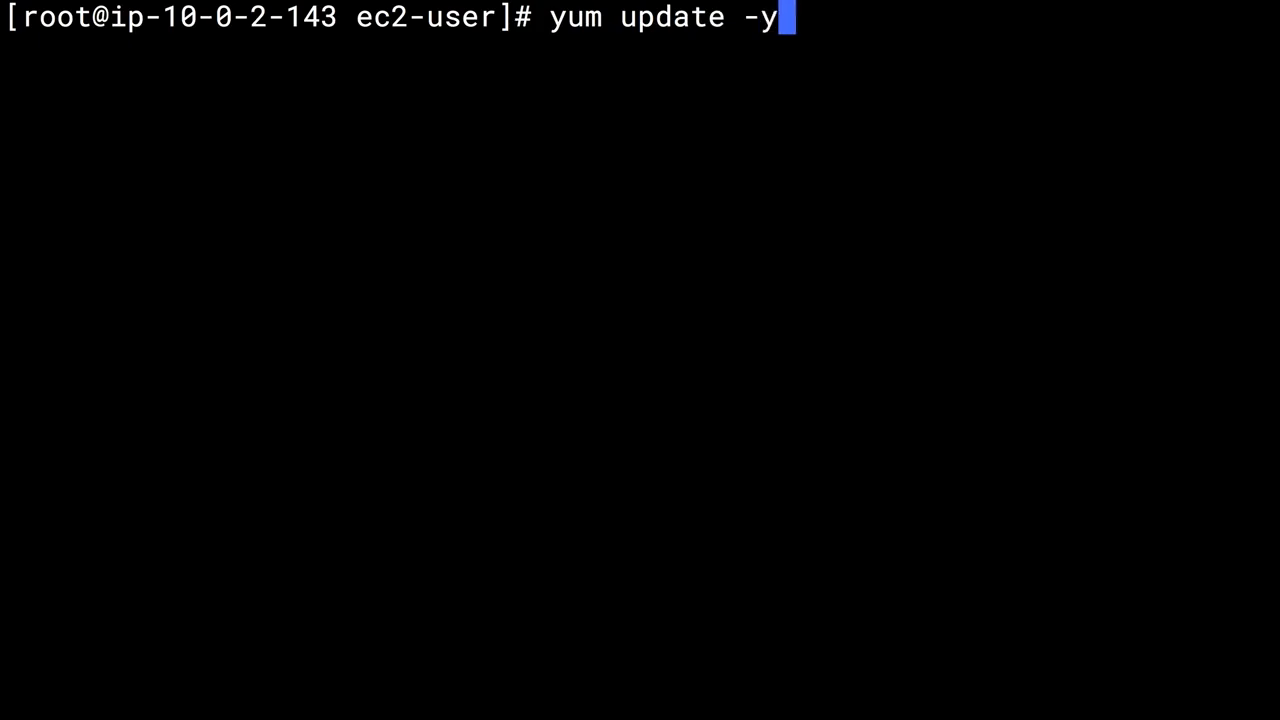
key("Return")
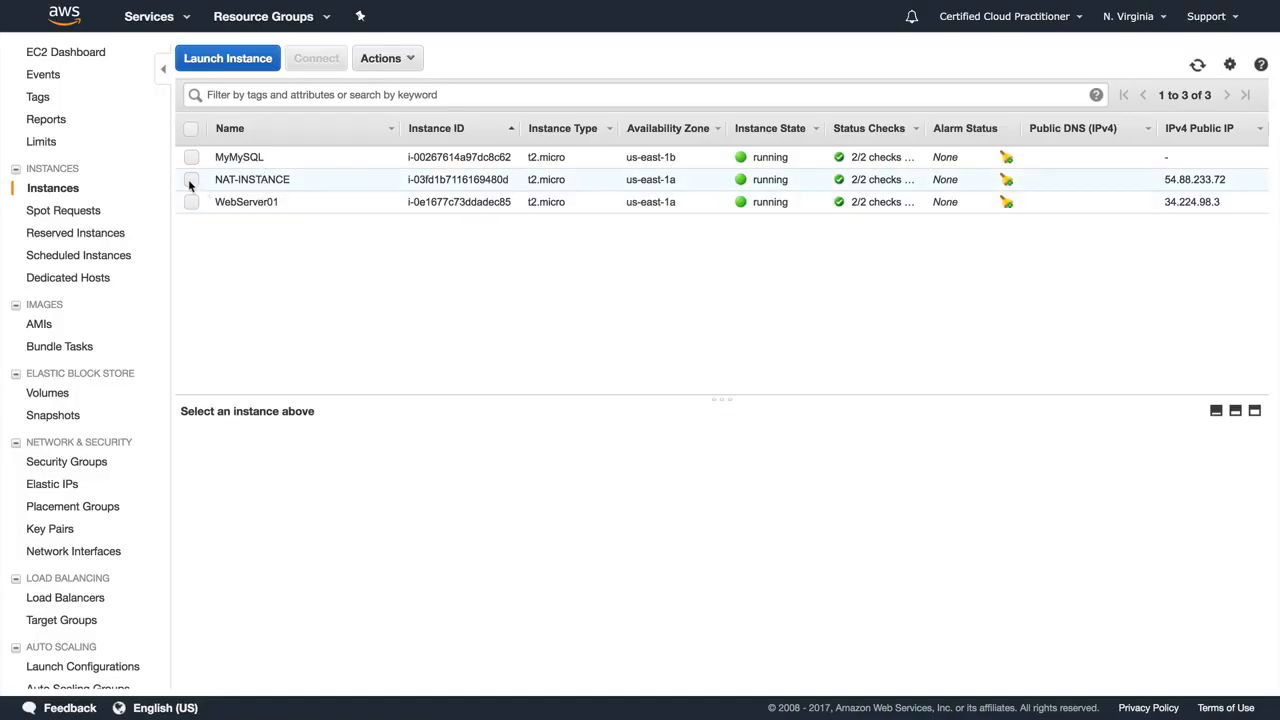
Step: Terminate NAT-INSTANCE in the EC2 instances list, confirming the termination, and switch back to the terminal
left_click(190, 179)
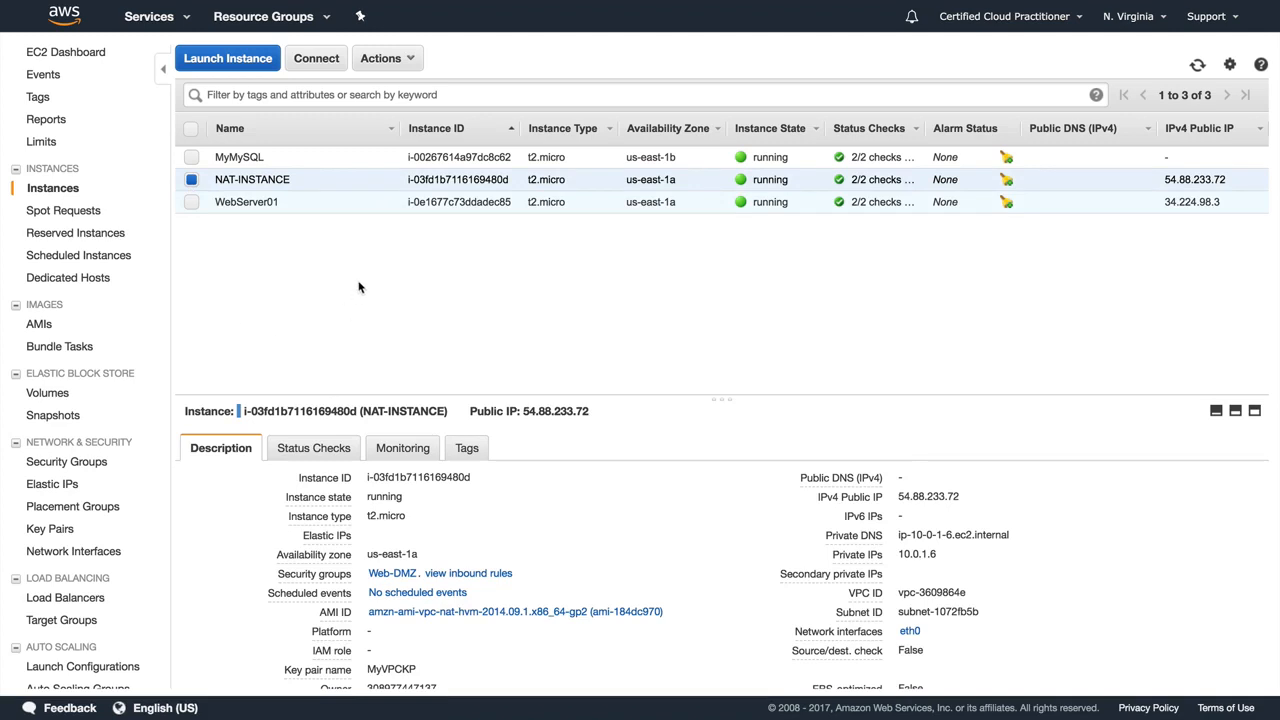
left_click(191, 179)
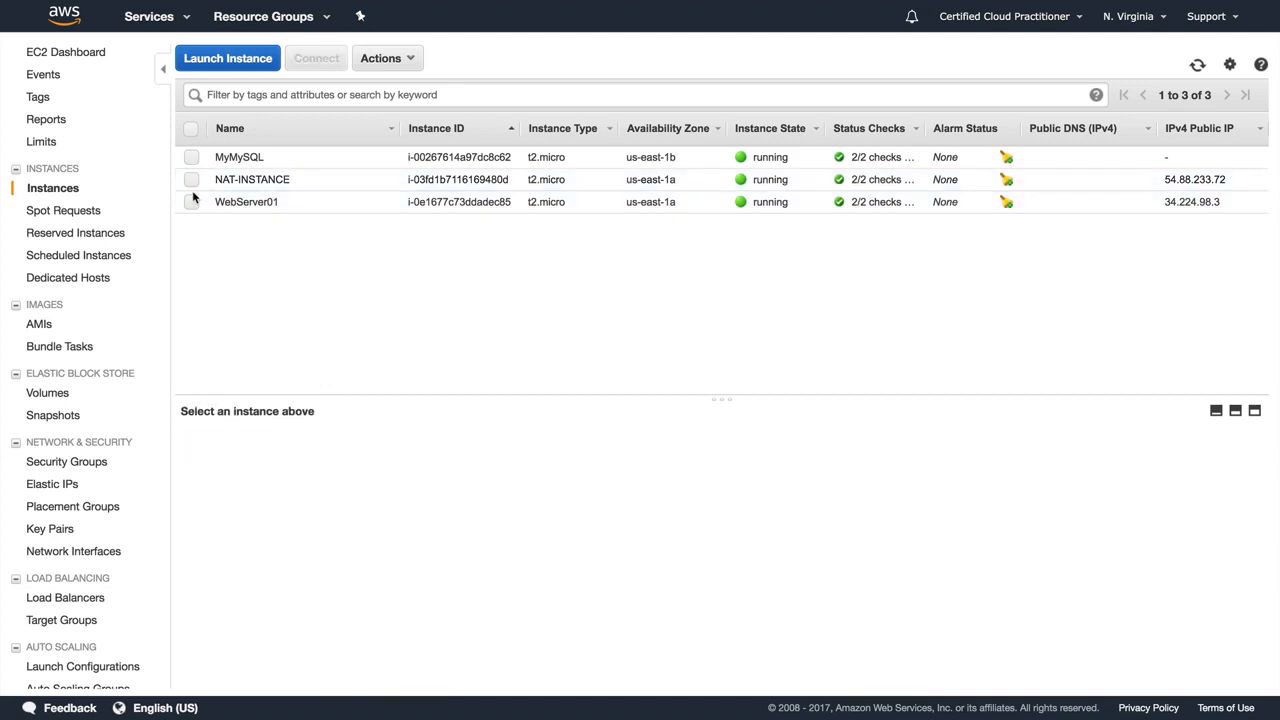
left_click(191, 179)
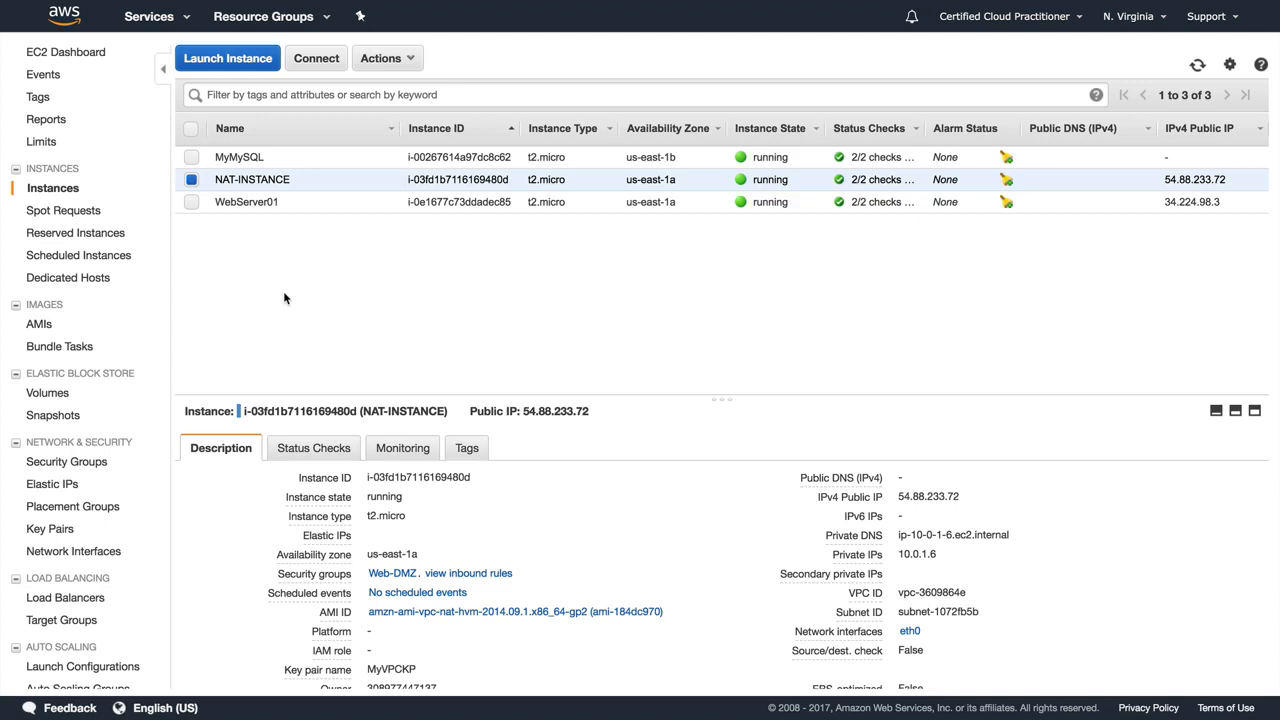
left_click(378, 68)
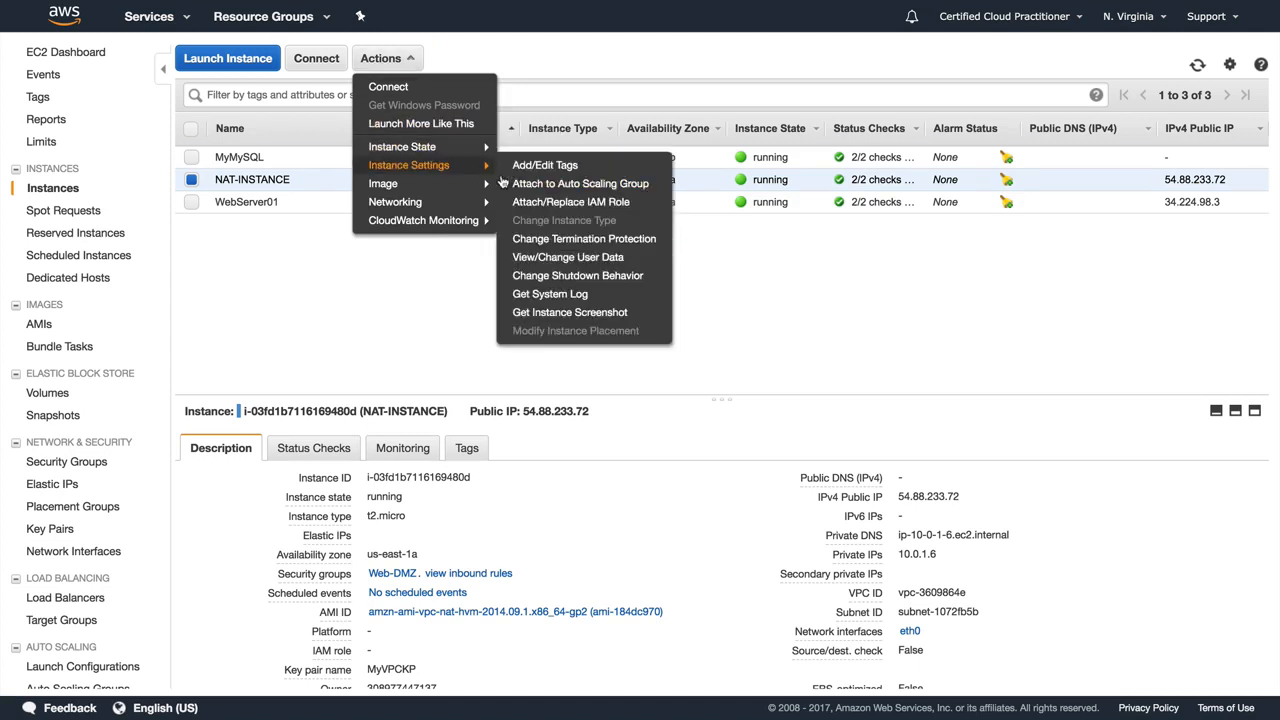
mouse_move(430, 147)
left_click(534, 203)
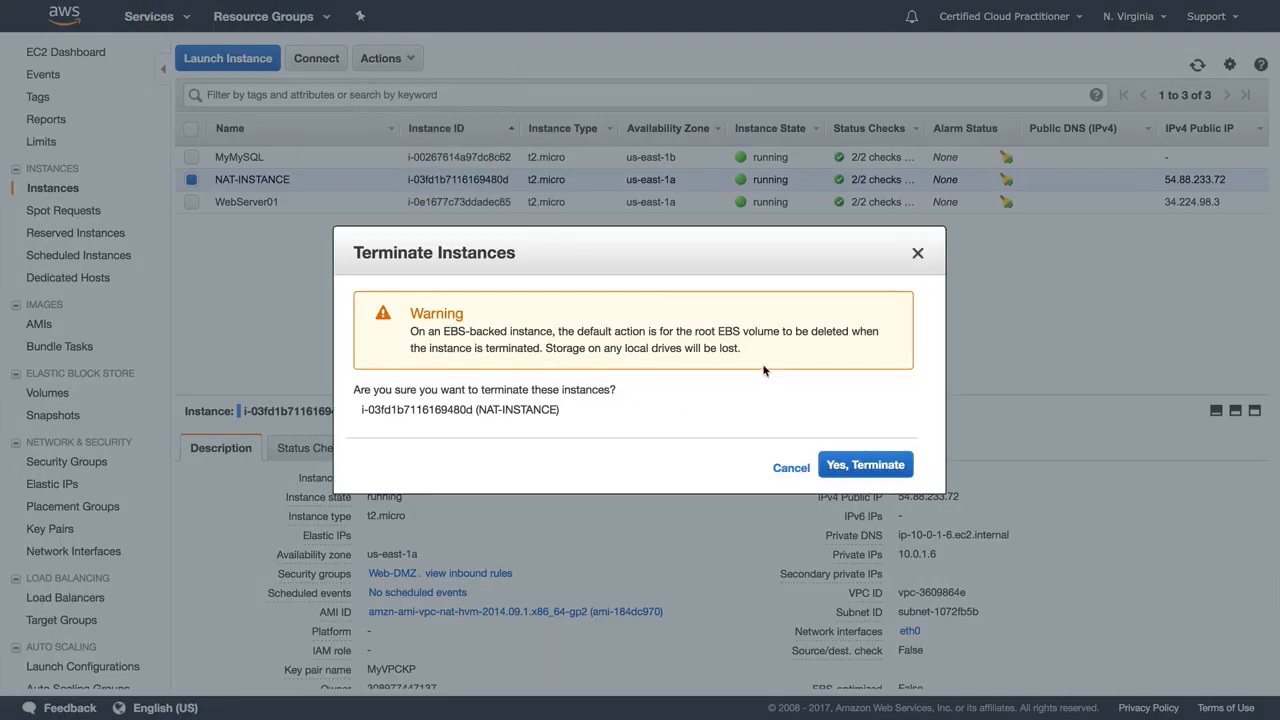
left_click(846, 468)
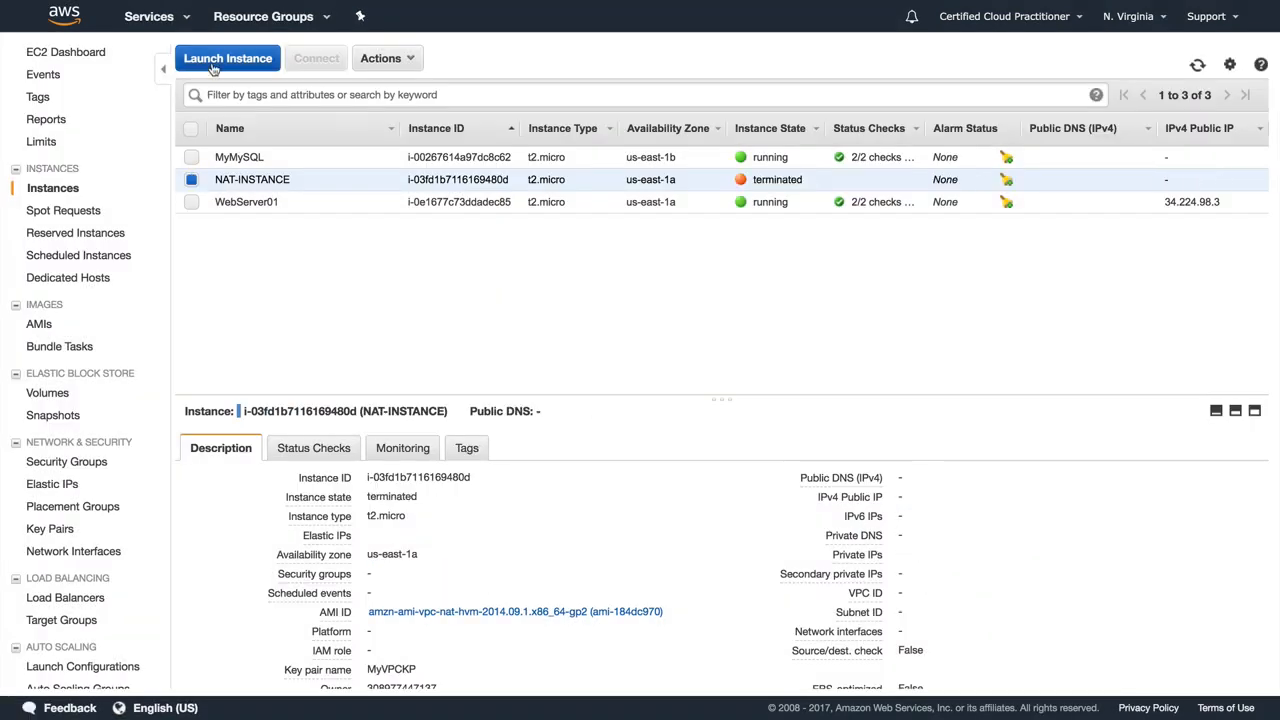
key("super+Tab")
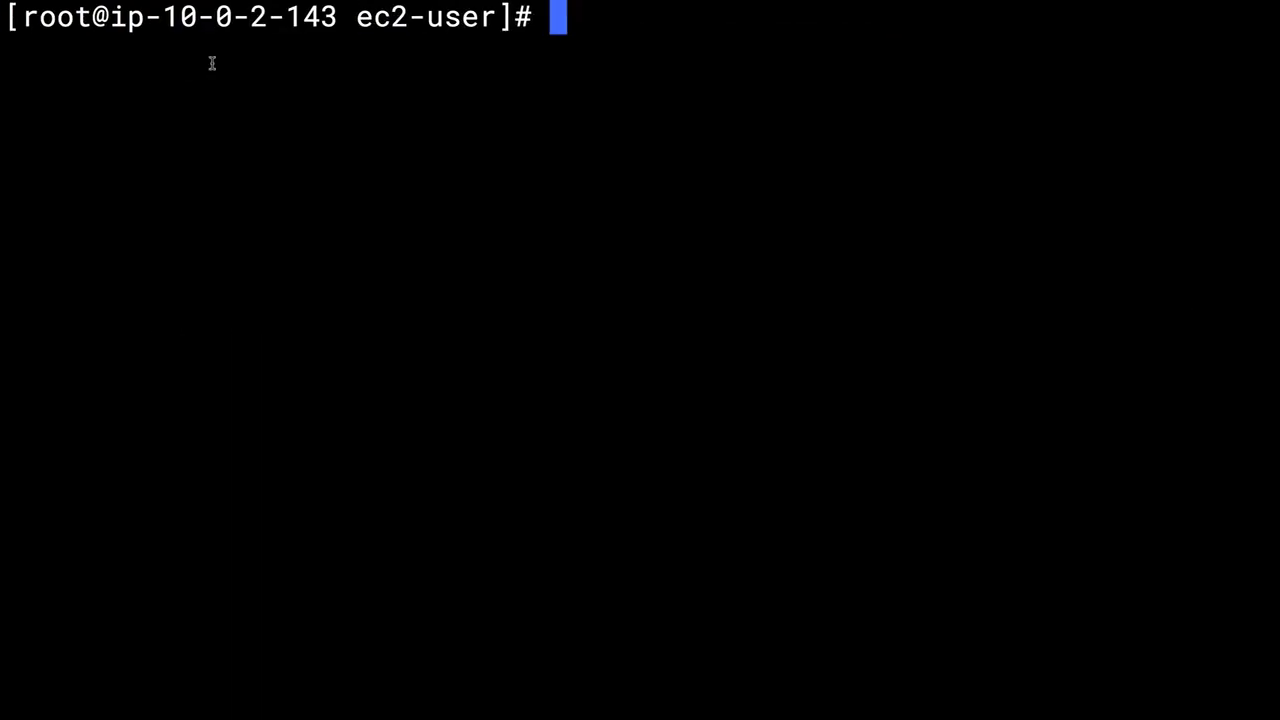
Step: Try to install MySQL on the private instance with yum install mysql -y, interrupt the command, and clear the terminal
type("yum ")
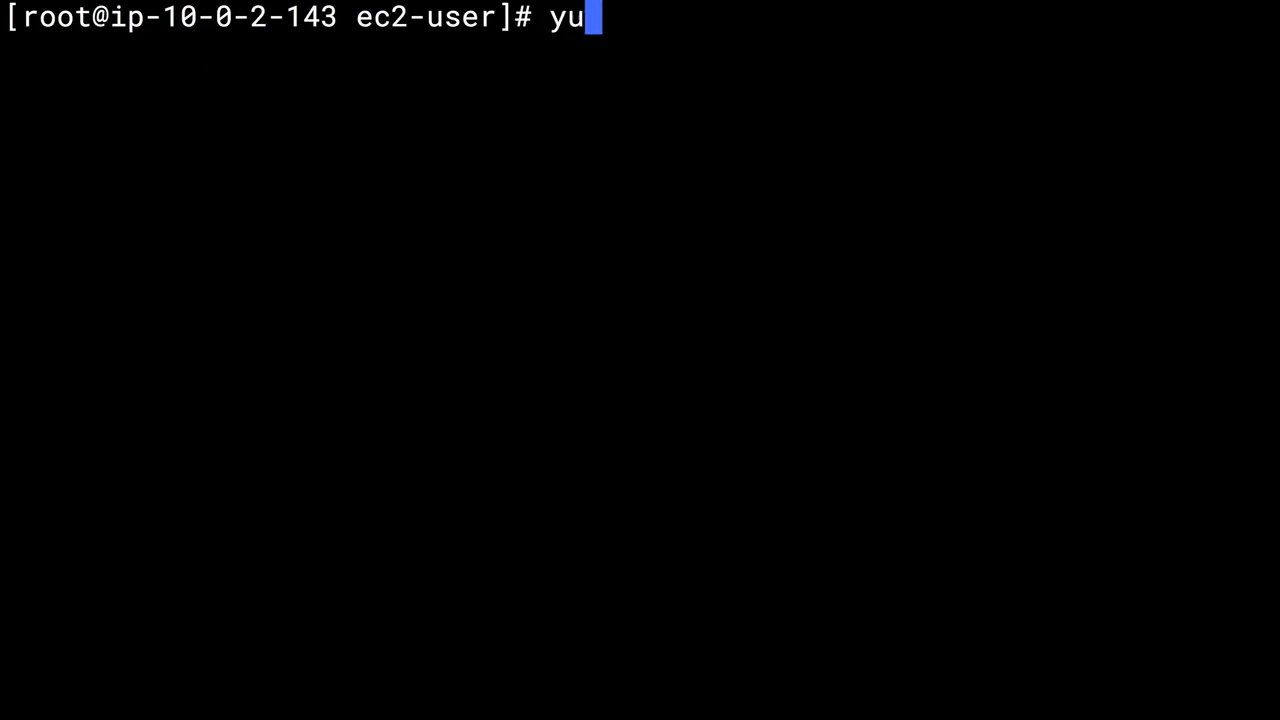
type("ins")
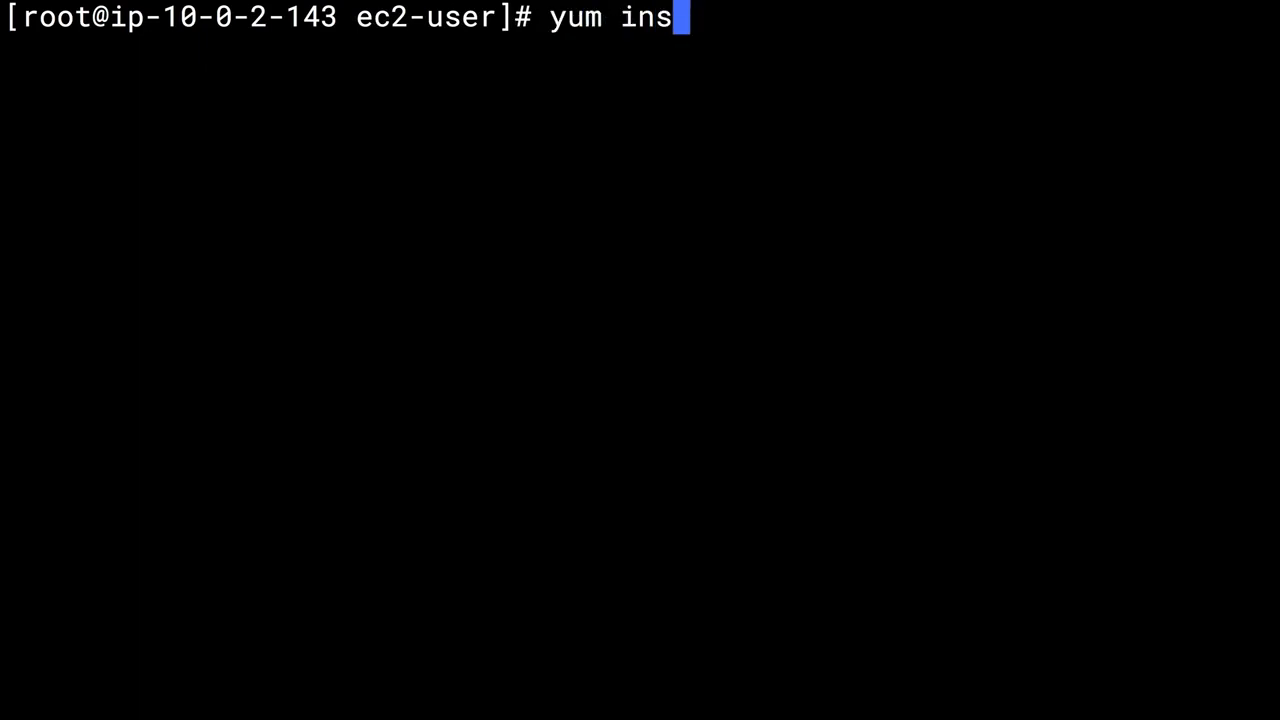
type("tall mysql -y")
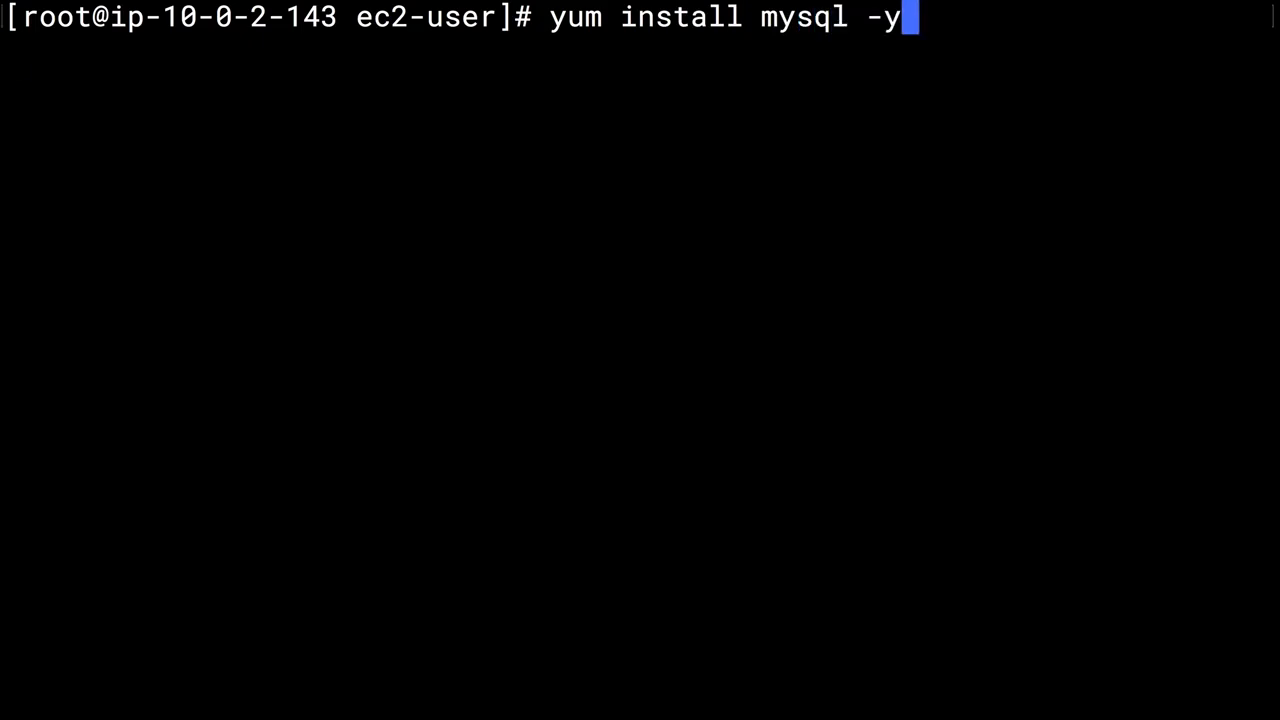
key("Return")
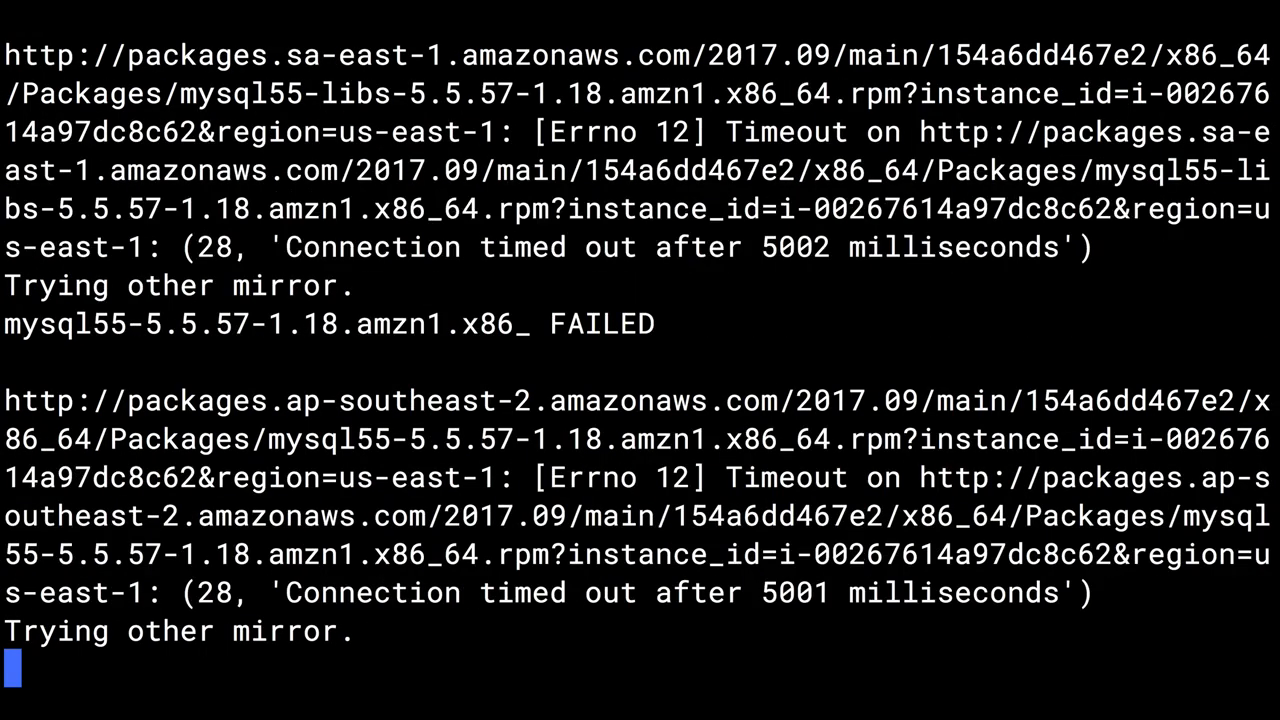
key("ctrl+c")
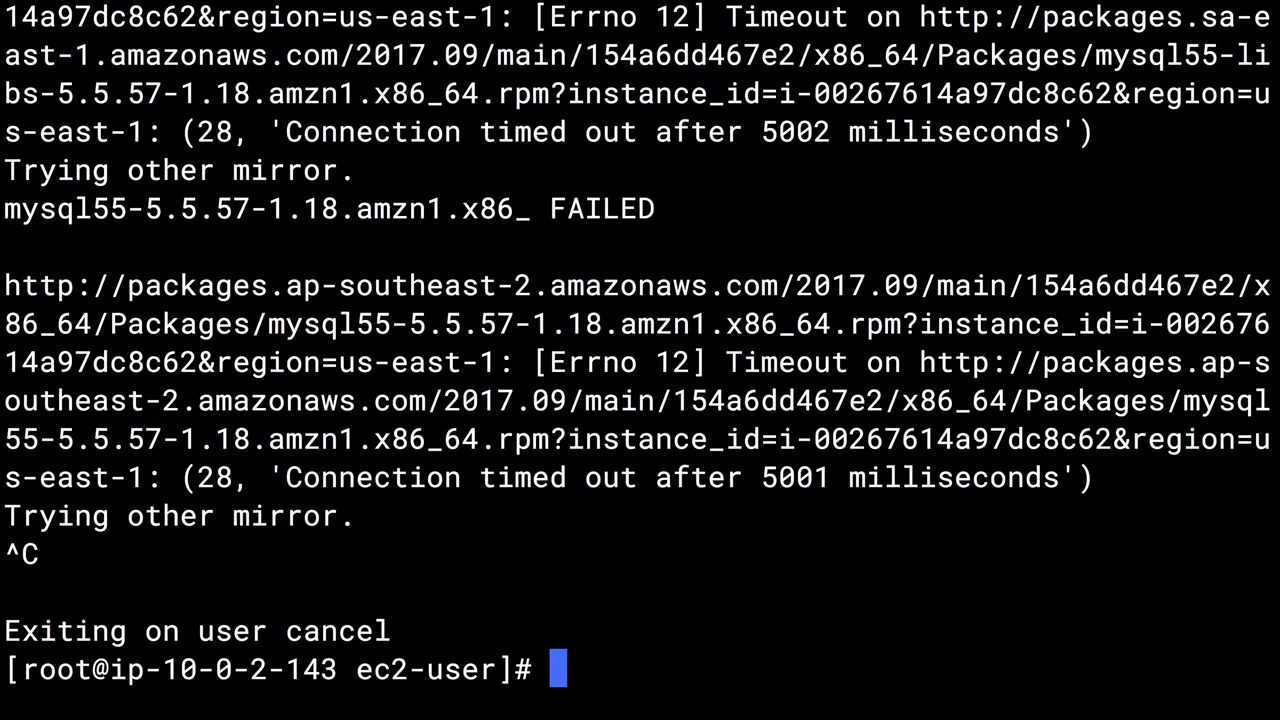
type("clear")
key("Return")
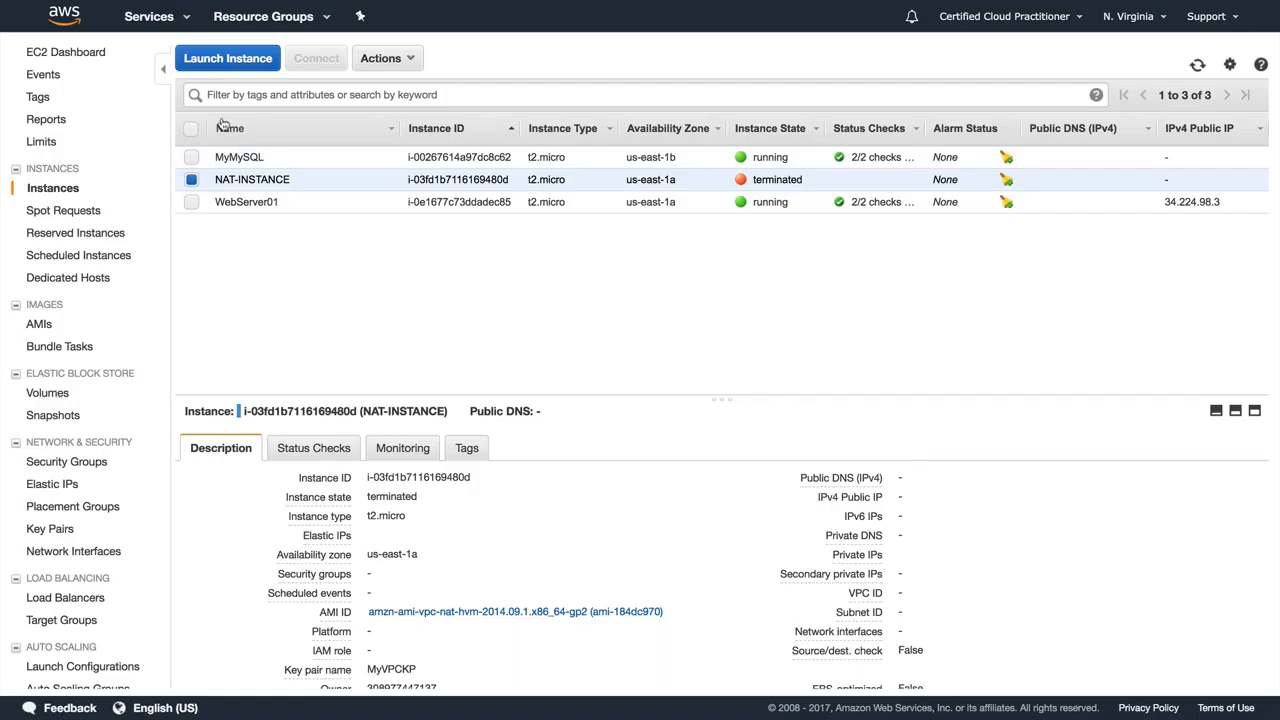
Step: In the AWS console's VPC service, create a NAT gateway in subnet 10.0.1.0 - us-east-1a with a newly created Elastic IP
left_click(150, 17)
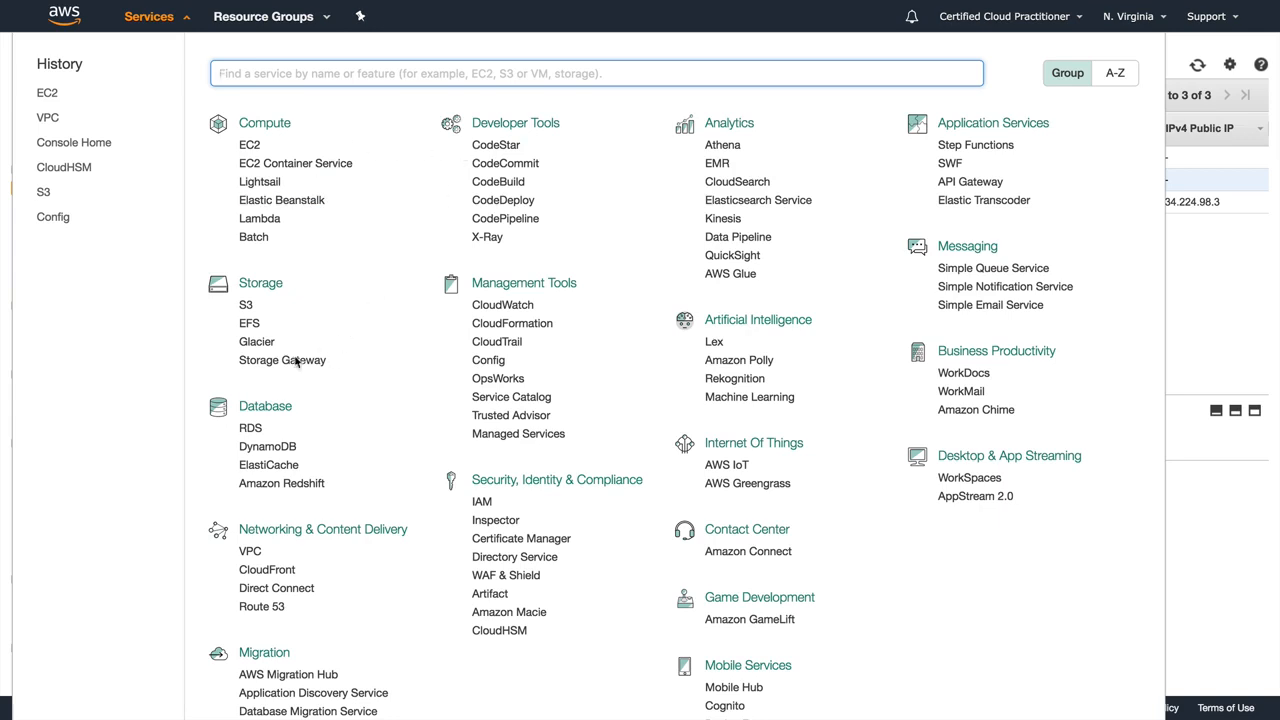
left_click(249, 552)
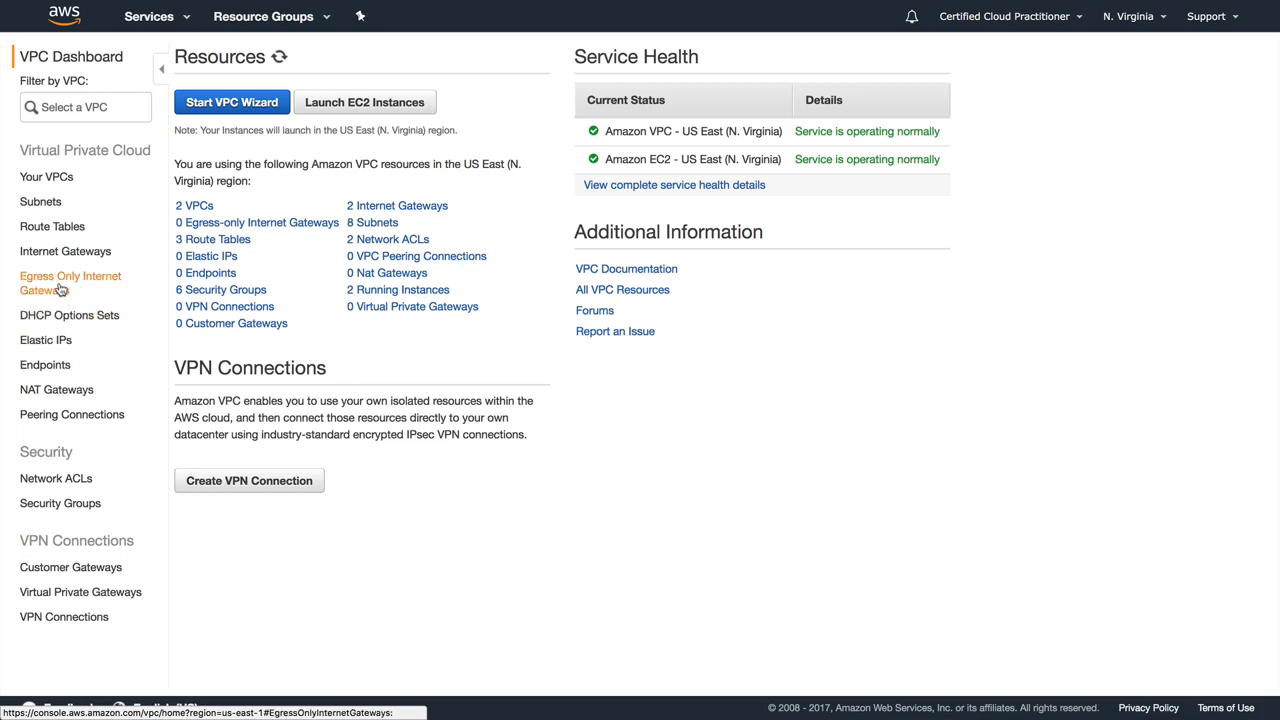
left_click(54, 390)
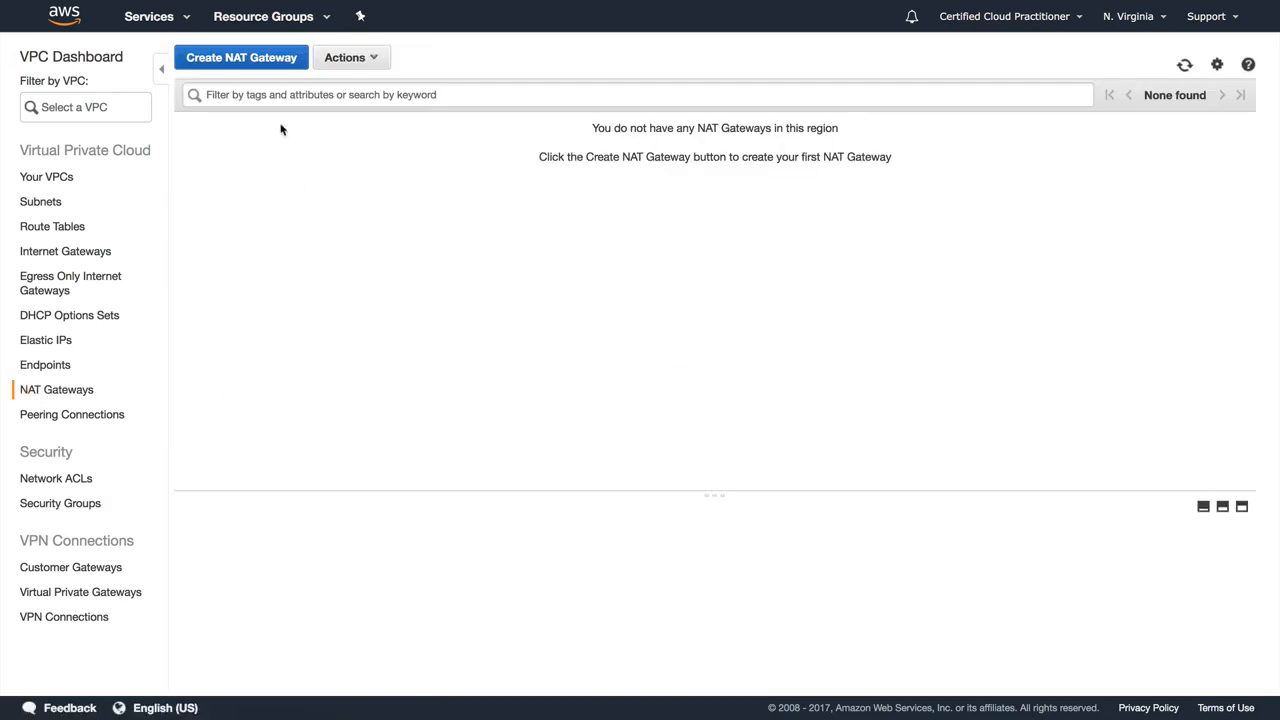
left_click(262, 58)
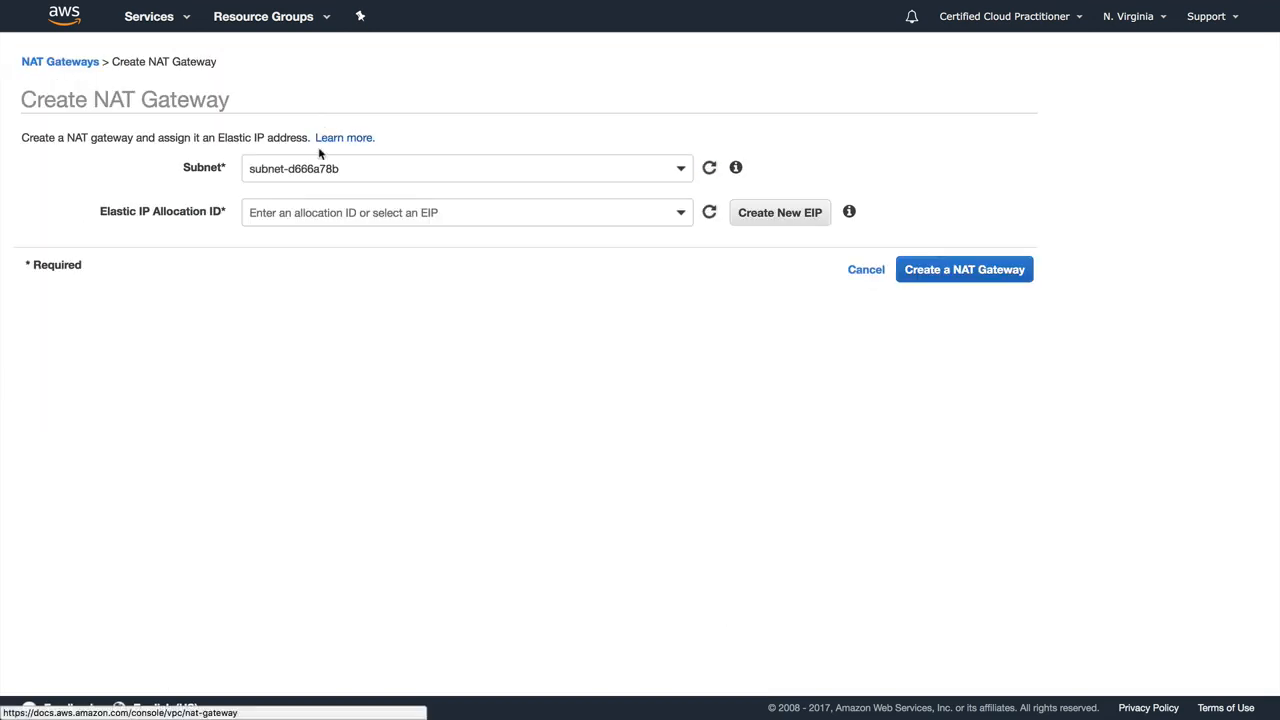
left_click(612, 172)
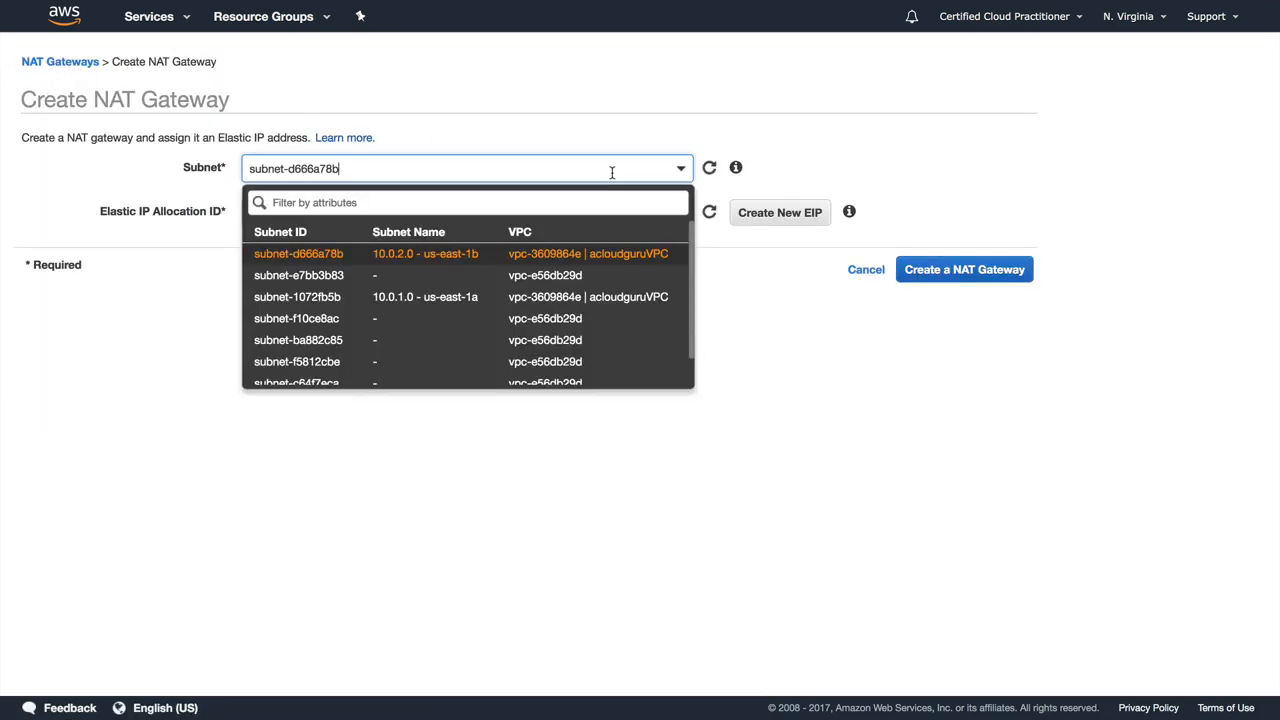
left_click(447, 300)
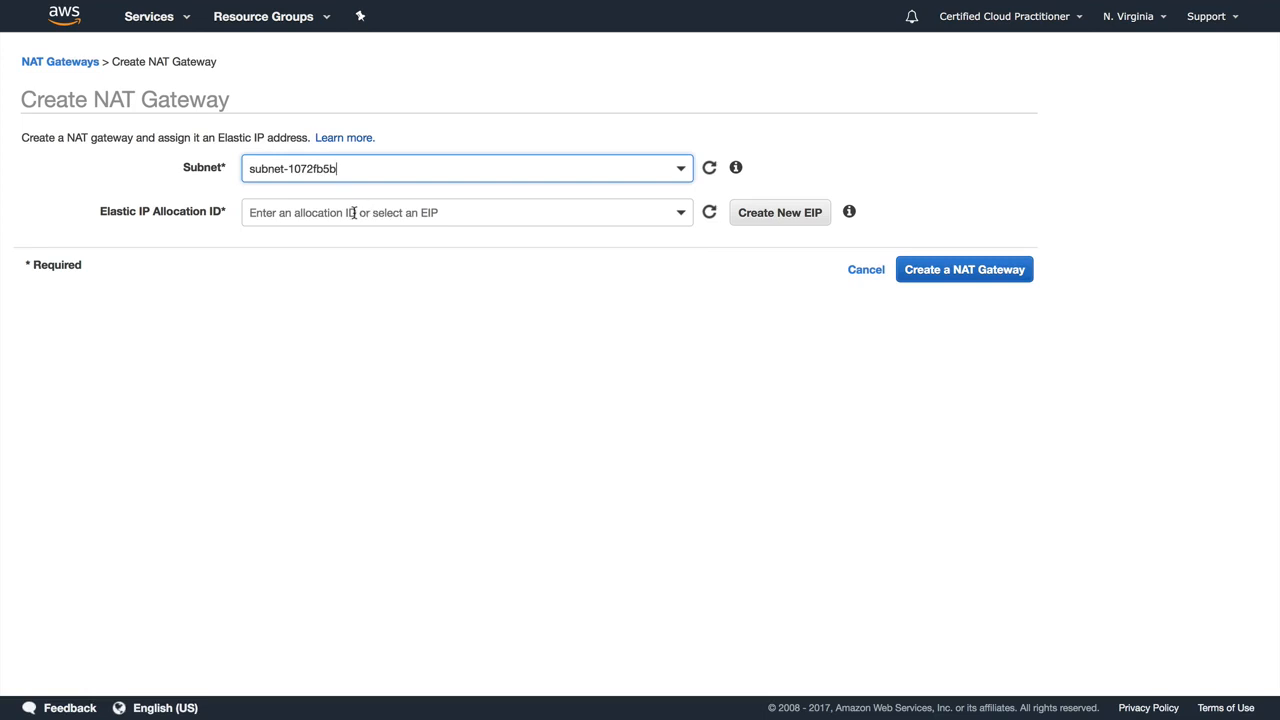
left_click(800, 213)
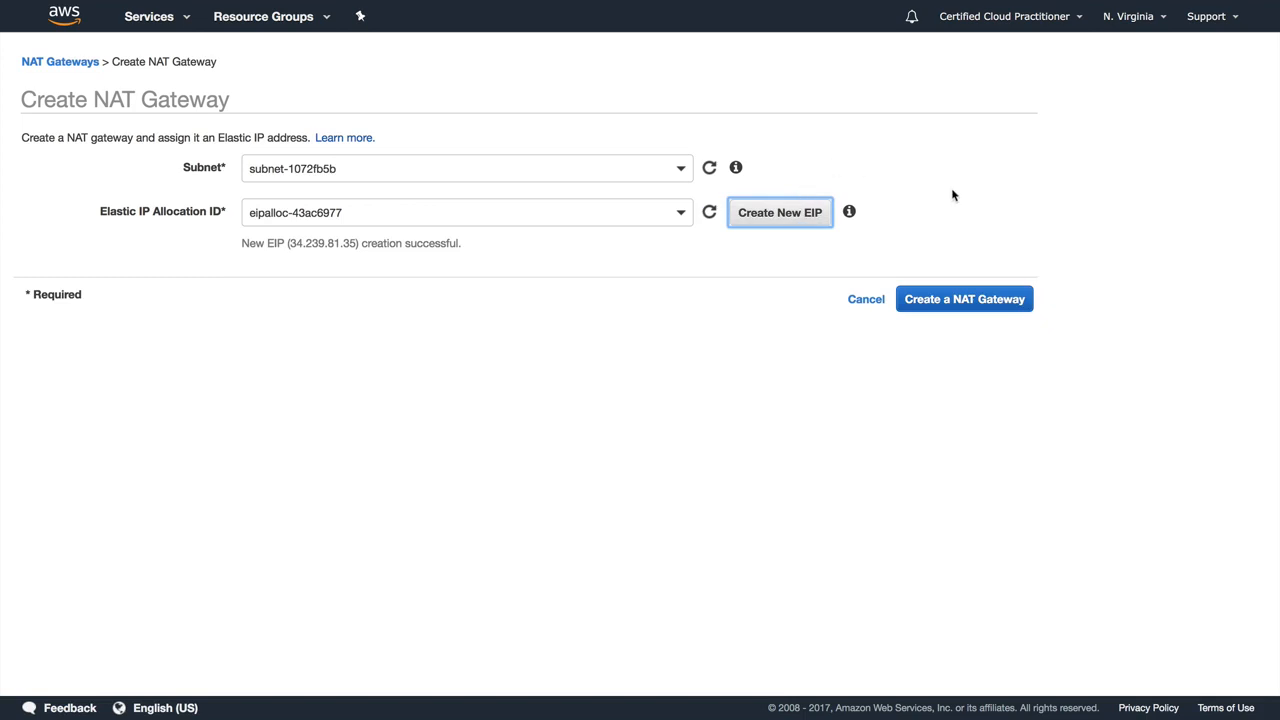
left_click(936, 302)
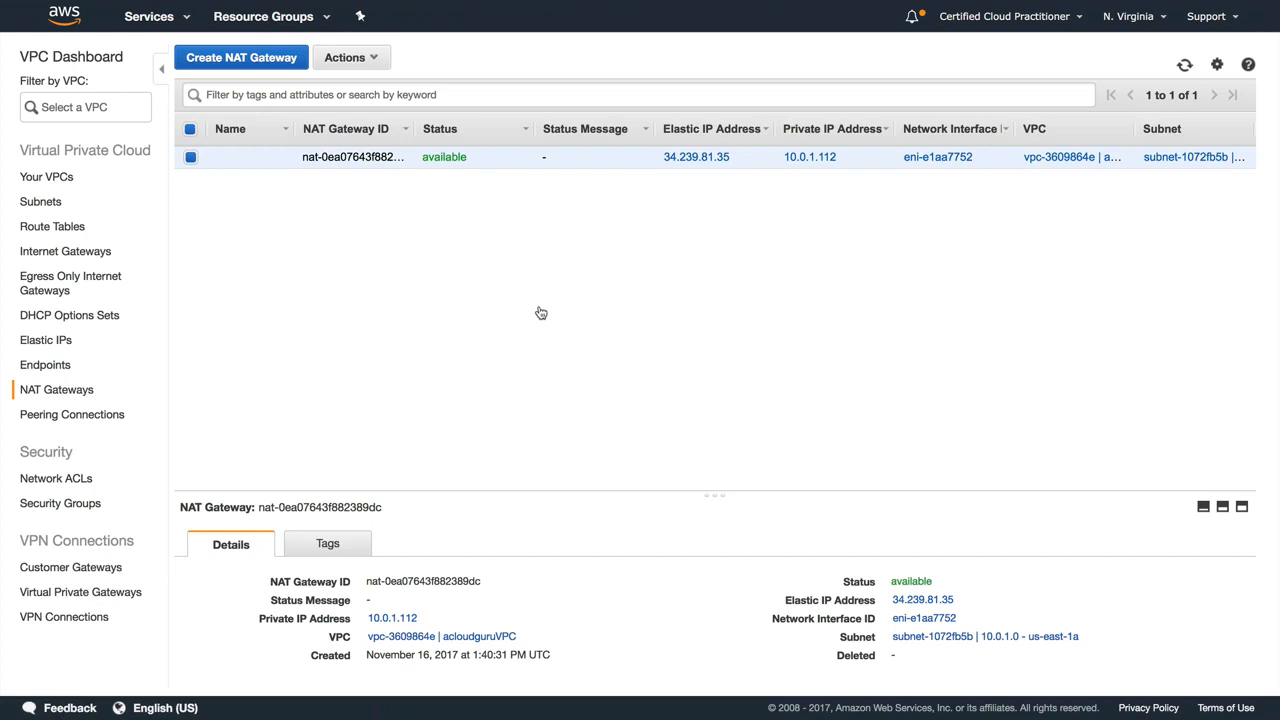
Step: Check the open issues listed in the AWS console alerts
left_click(914, 19)
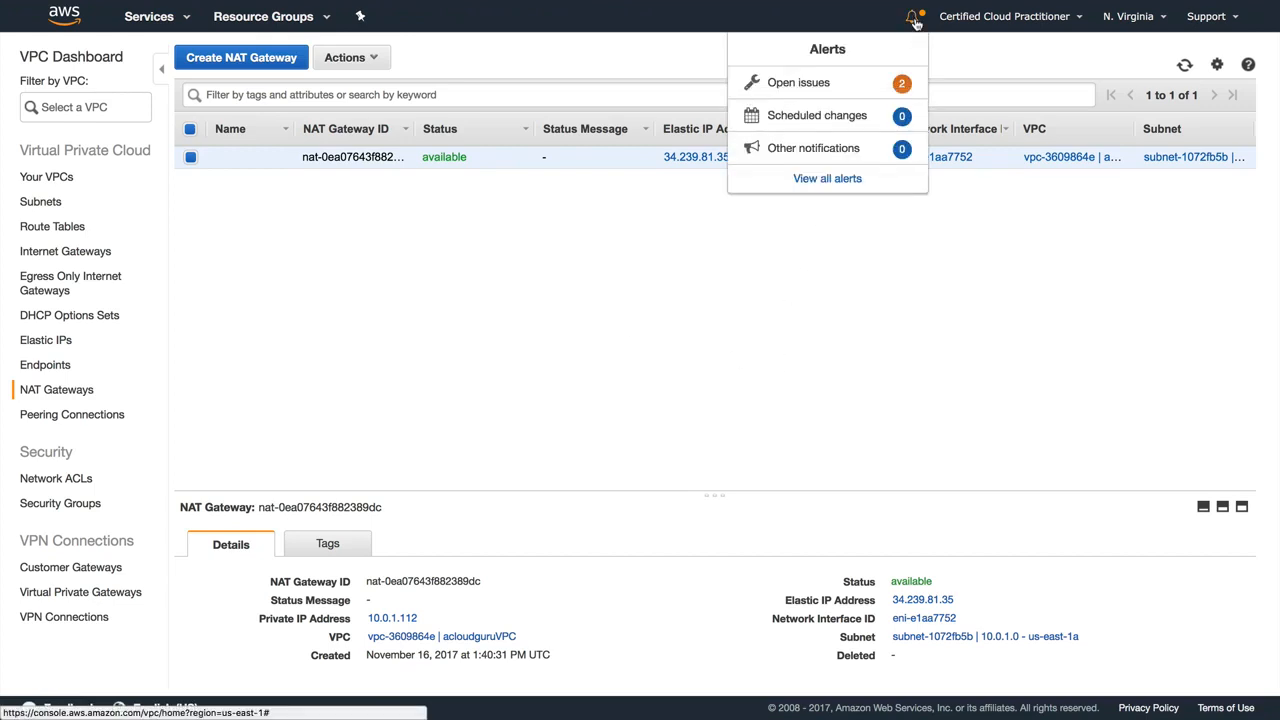
left_click(795, 89)
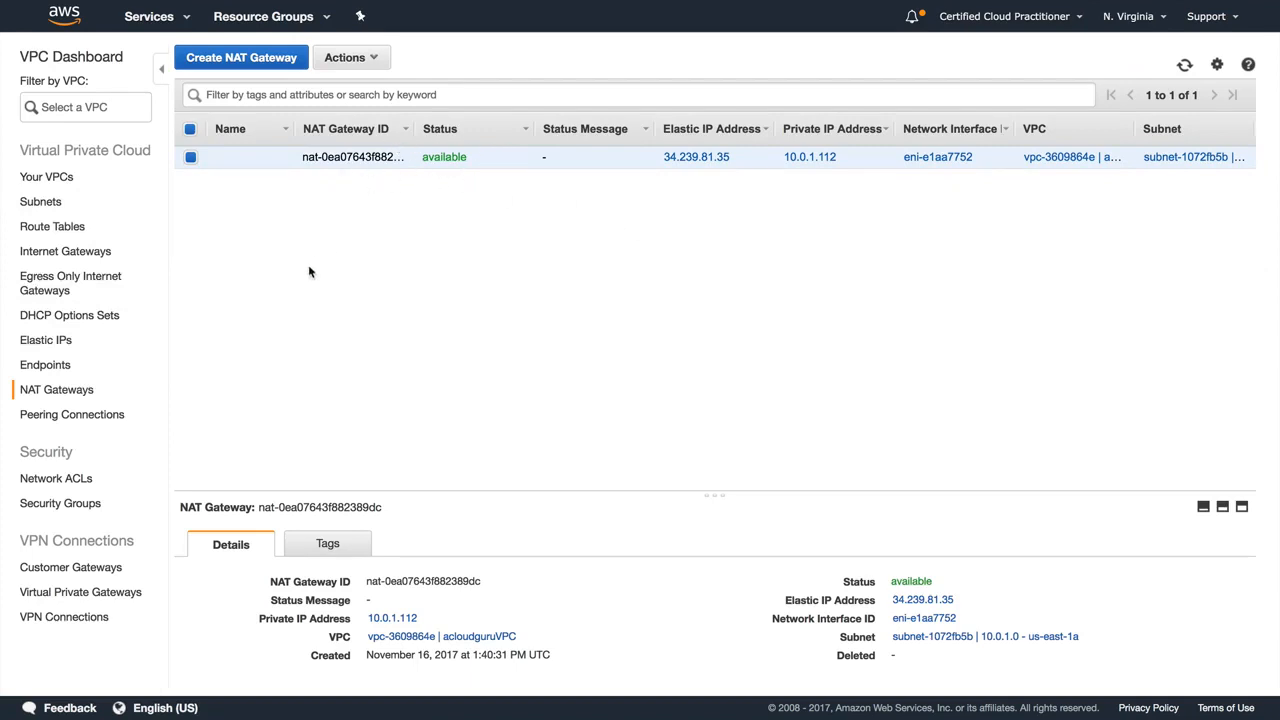
Step: Edit the routes of acloudguruVPC's main route table and remove the black-hole 0.0.0.0/0 route
left_click(79, 228)
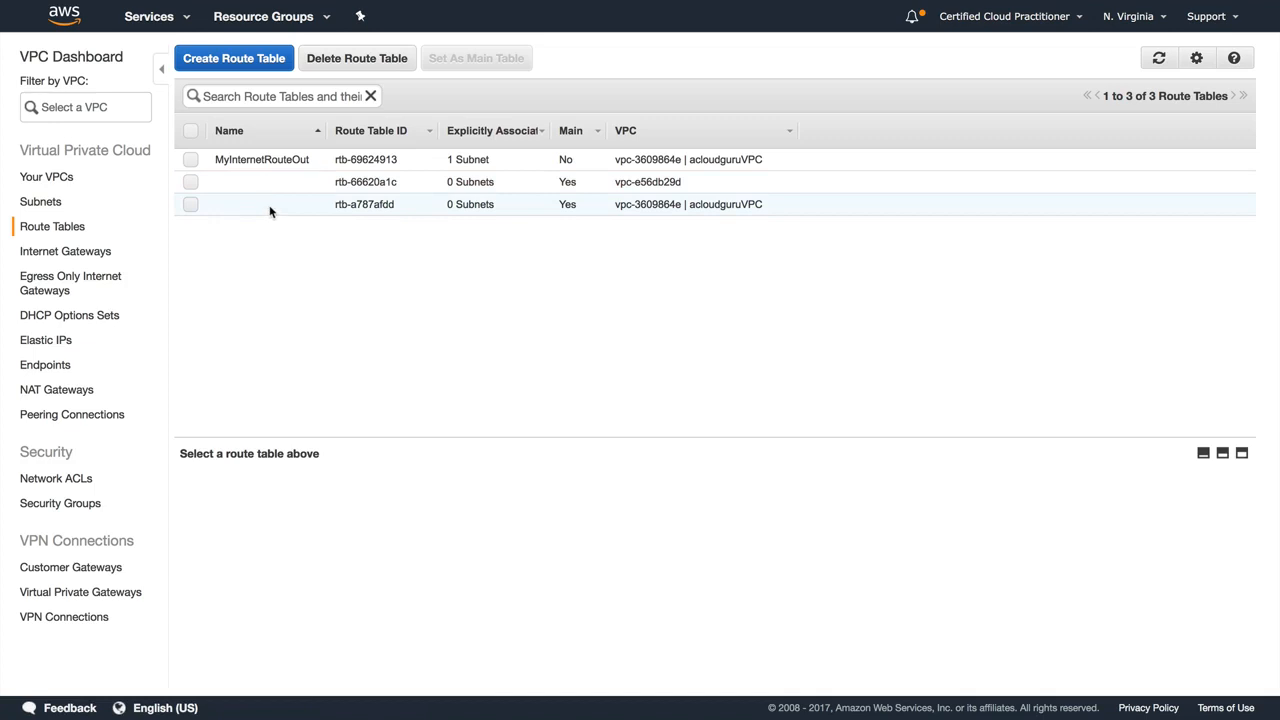
left_click(272, 210)
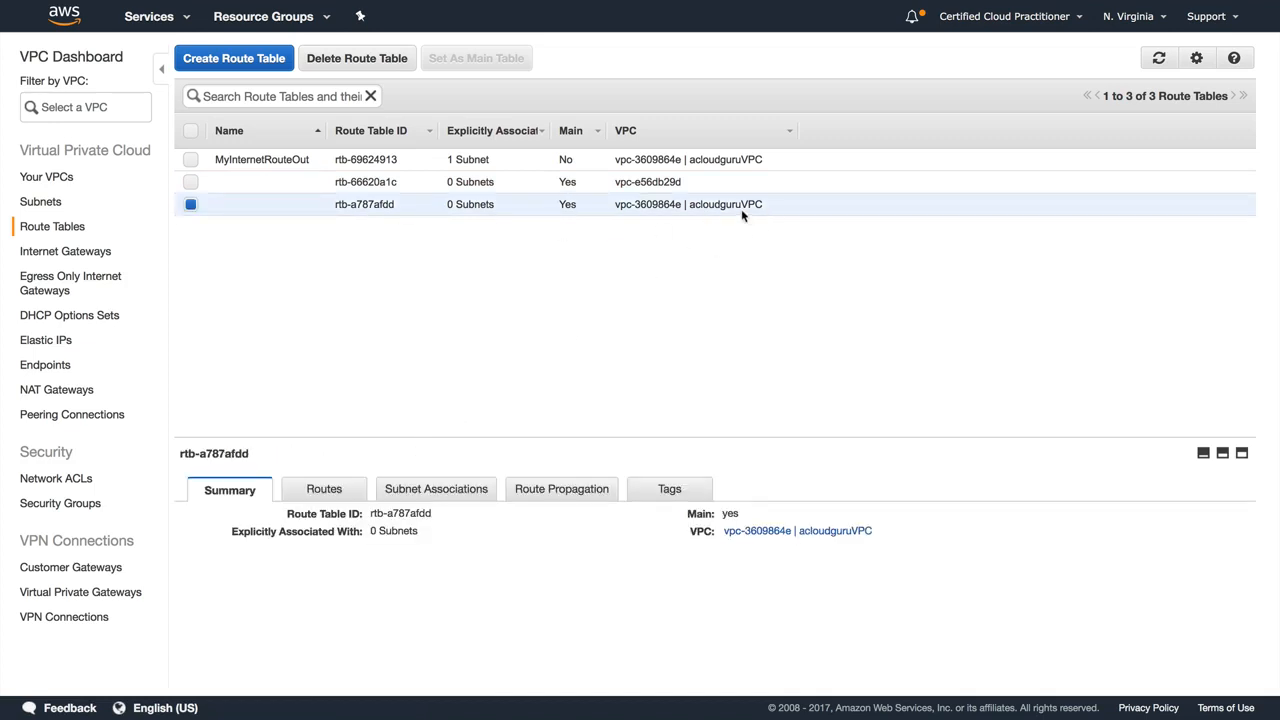
left_click(330, 488)
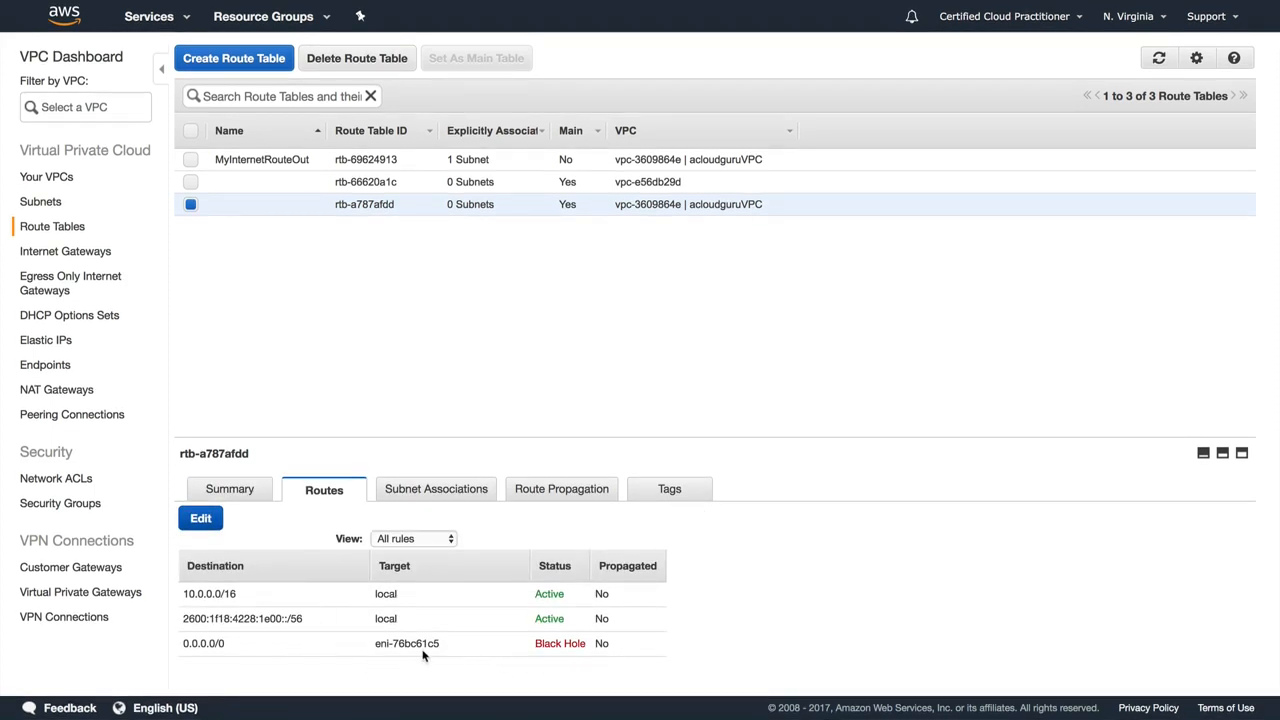
left_click(199, 518)
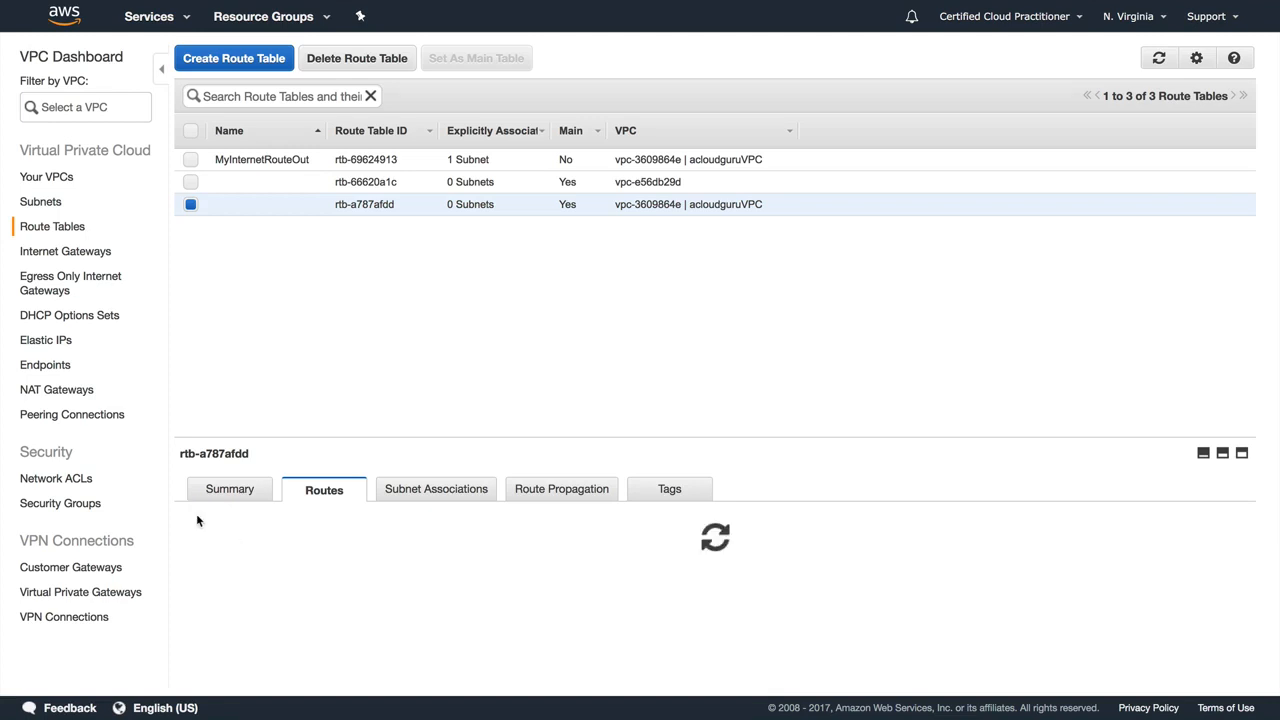
left_click(696, 645)
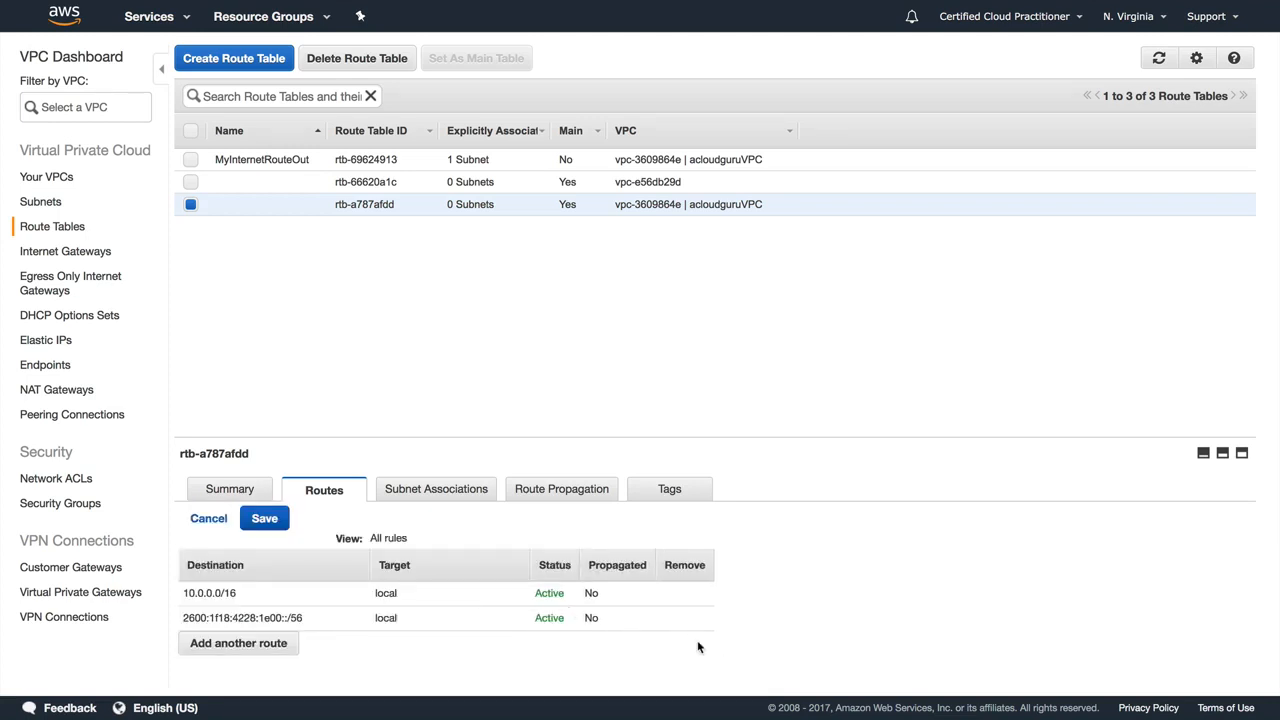
Step: Add a route for 0.0.0.0/0 targeting the NAT gateway nat-0ea07643f882389dc and save the route table
left_click(258, 643)
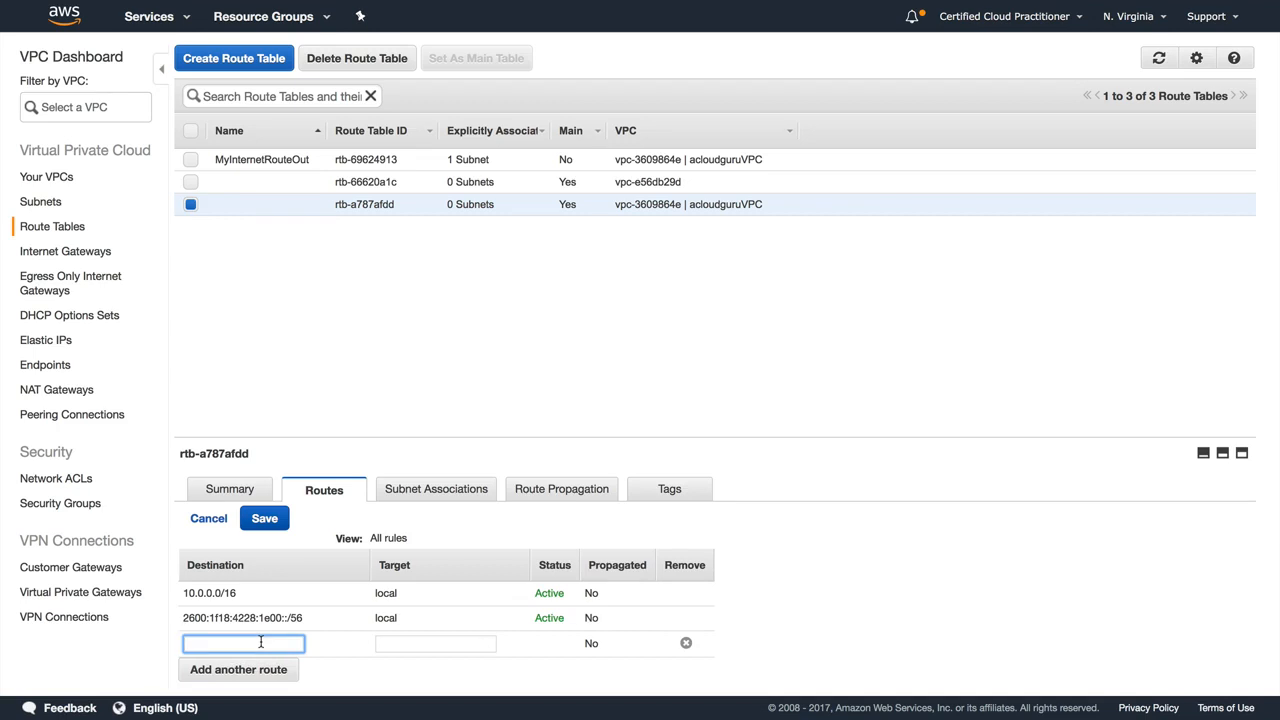
type("0.0.0.0/0")
key("Tab")
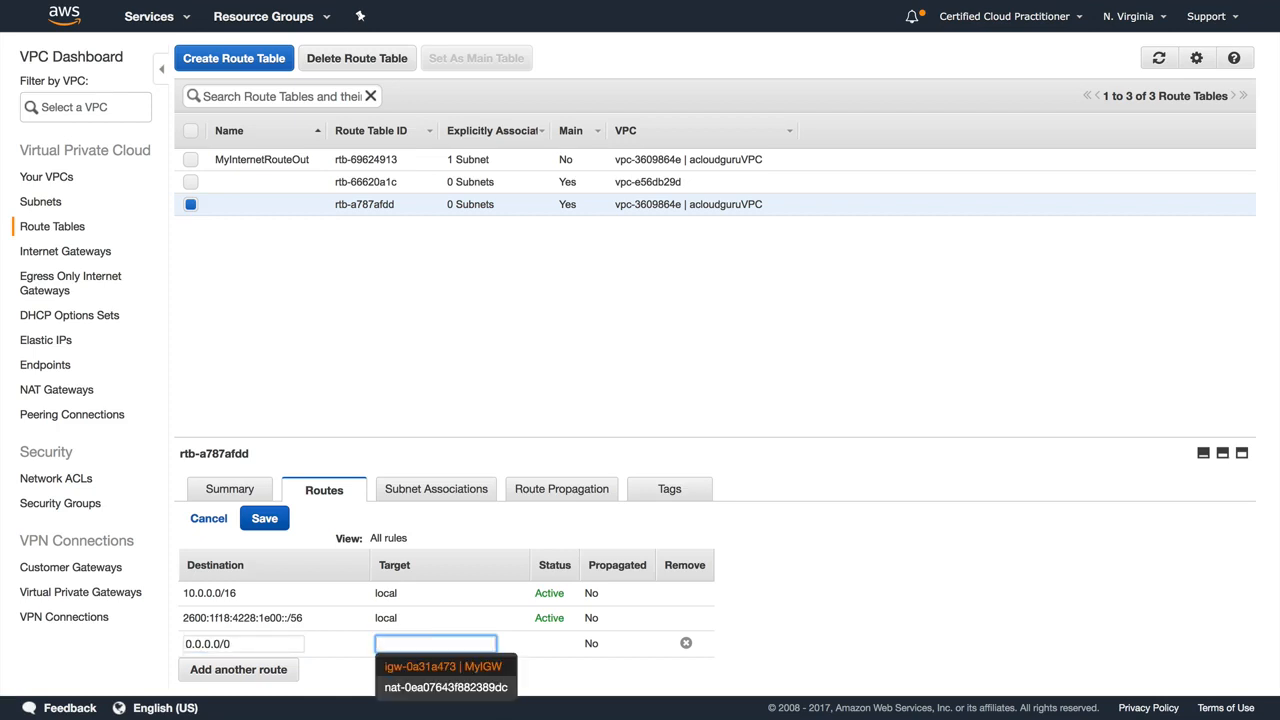
left_click(456, 689)
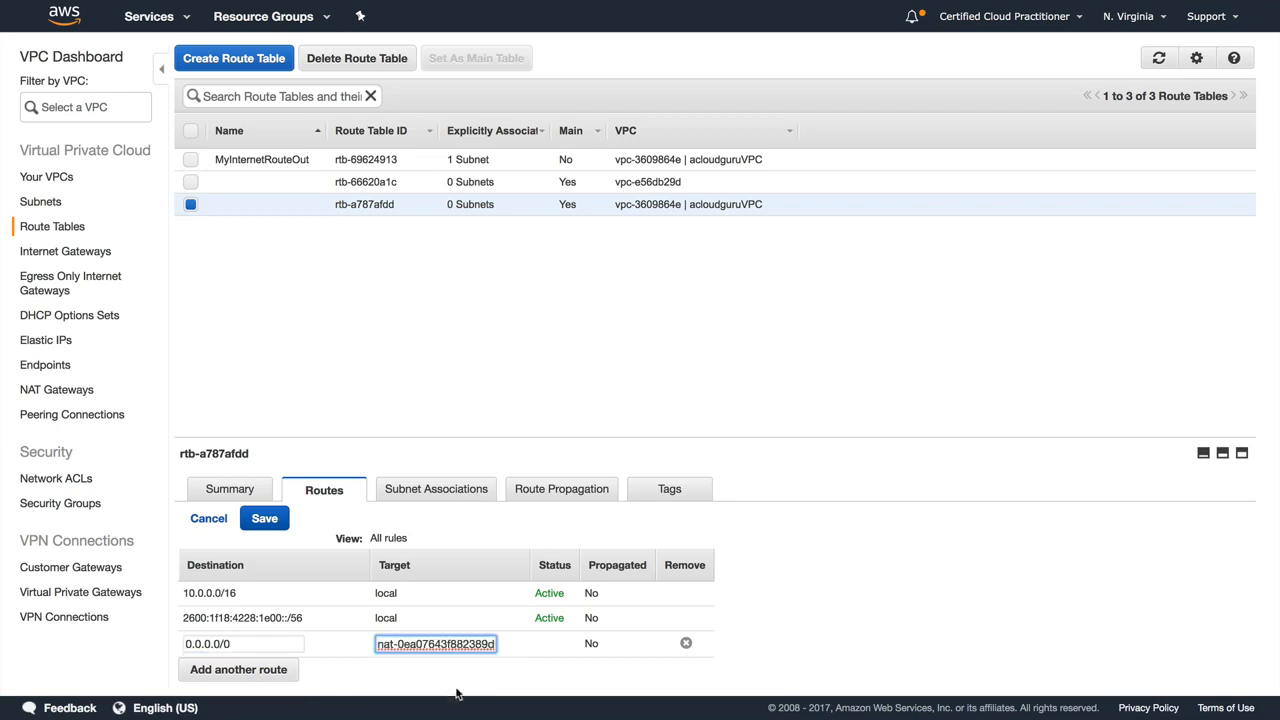
left_click(267, 520)
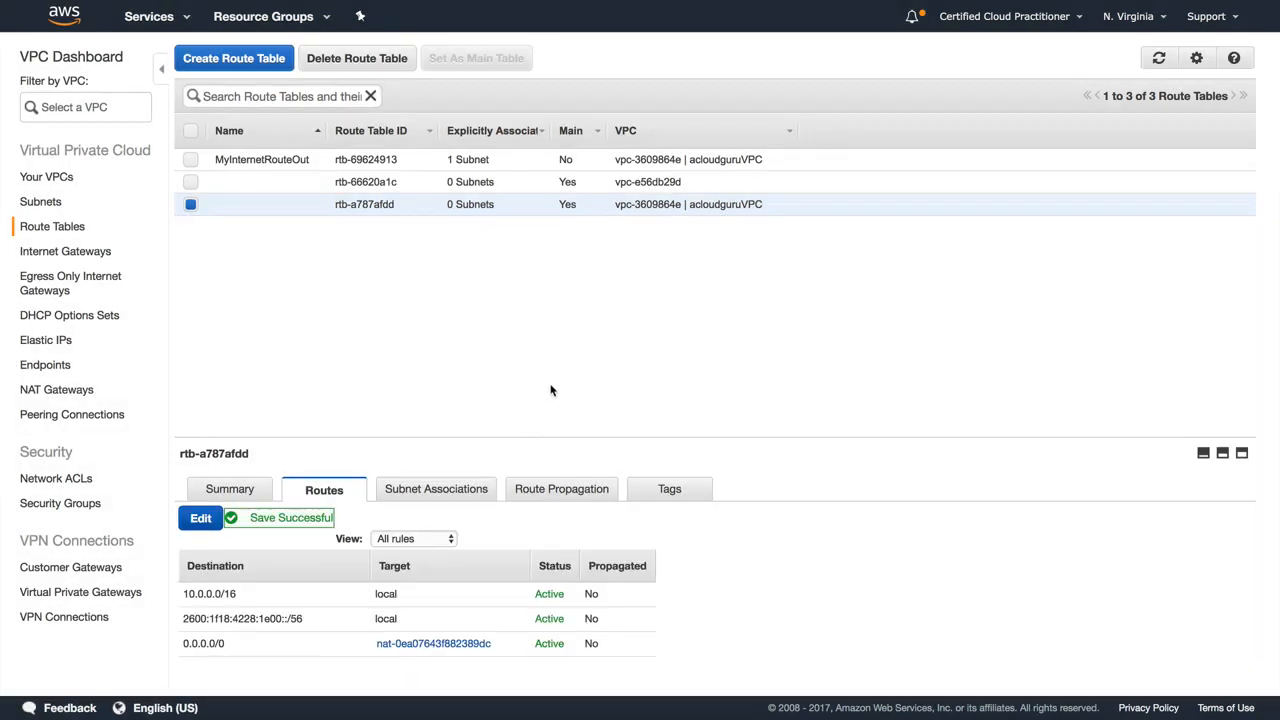
Step: Switch to the terminal and install Apache on the private instance with yum install httpd -y
key("super+Tab")
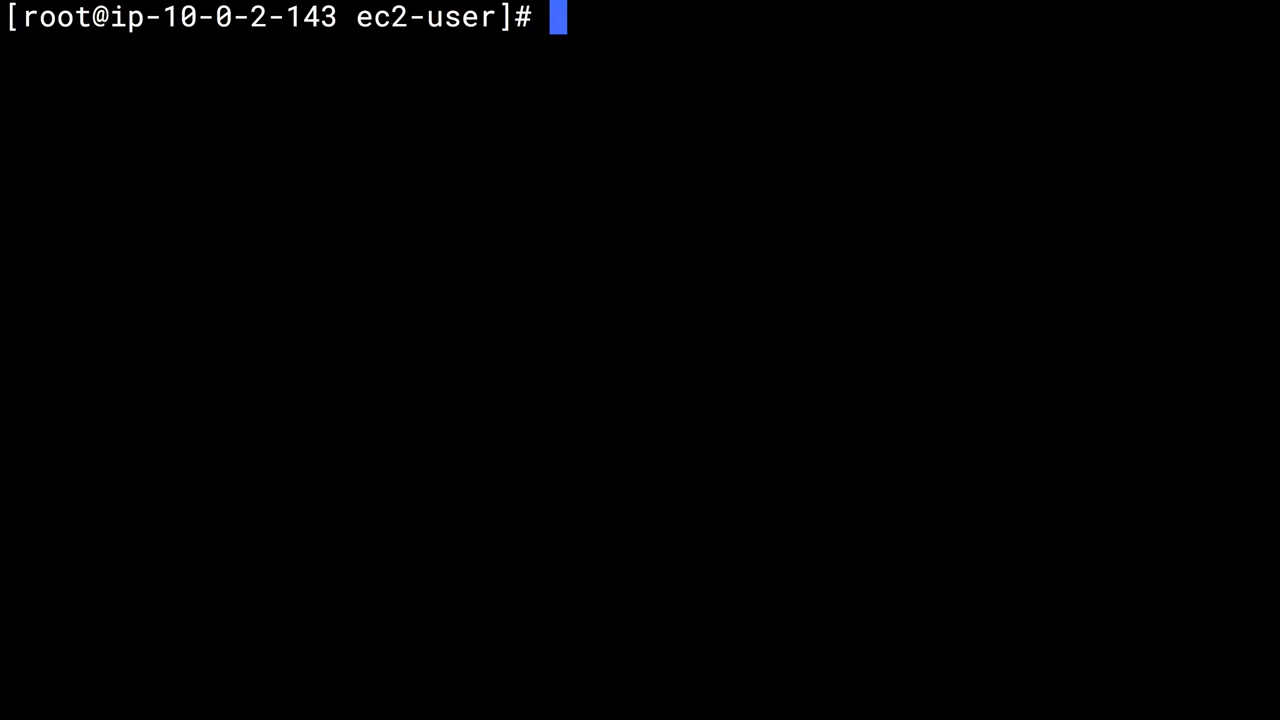
type("yum upd")
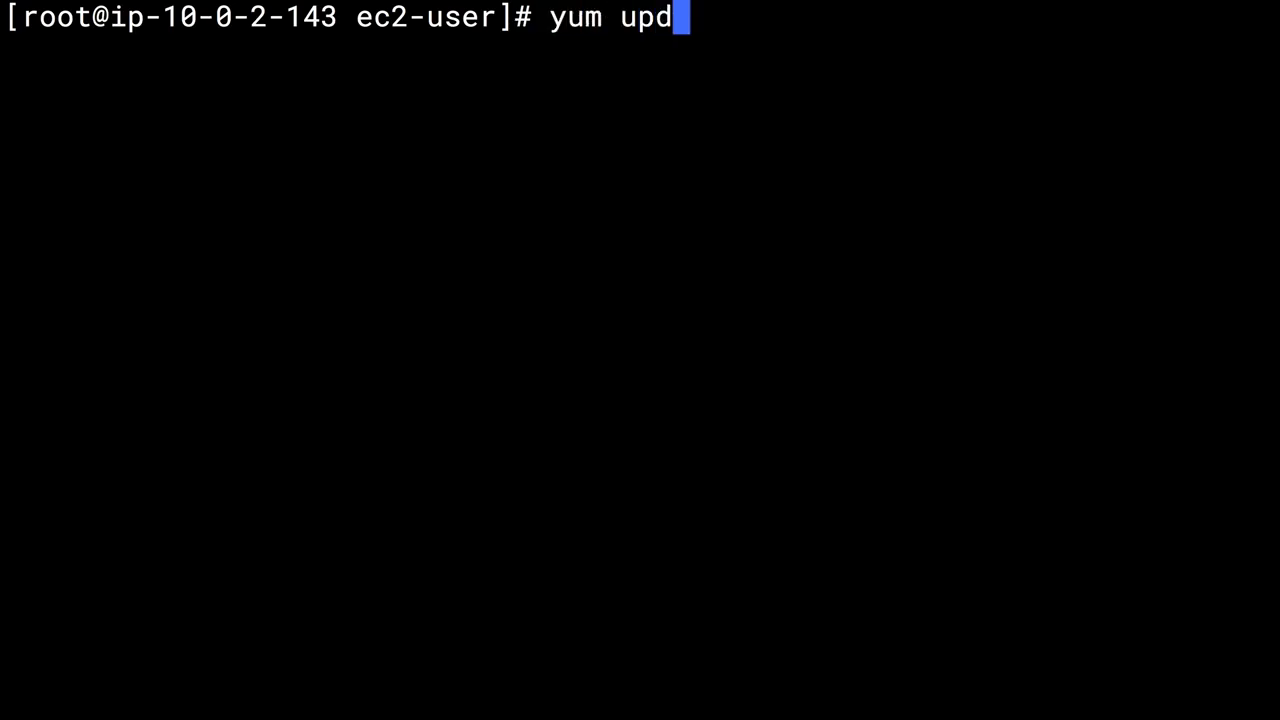
key("BackSpace")
key("BackSpace")
key("BackSpace")
key("BackSpace")
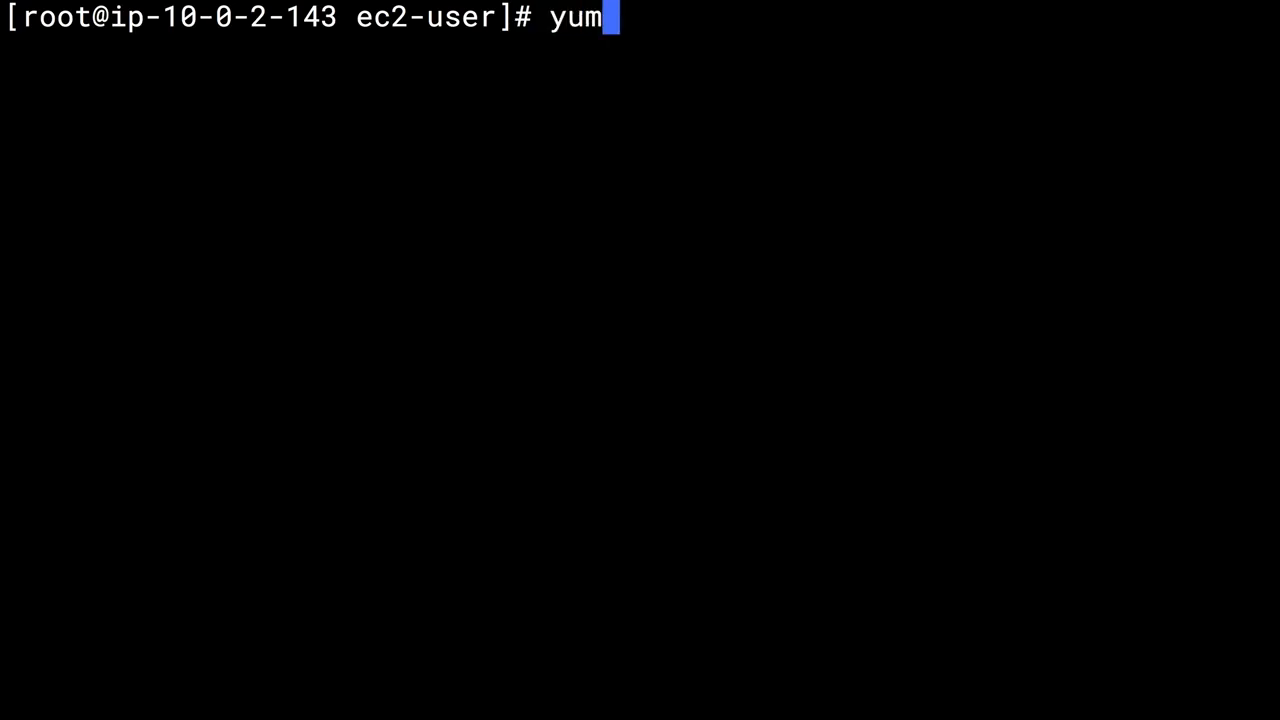
type("install ht")
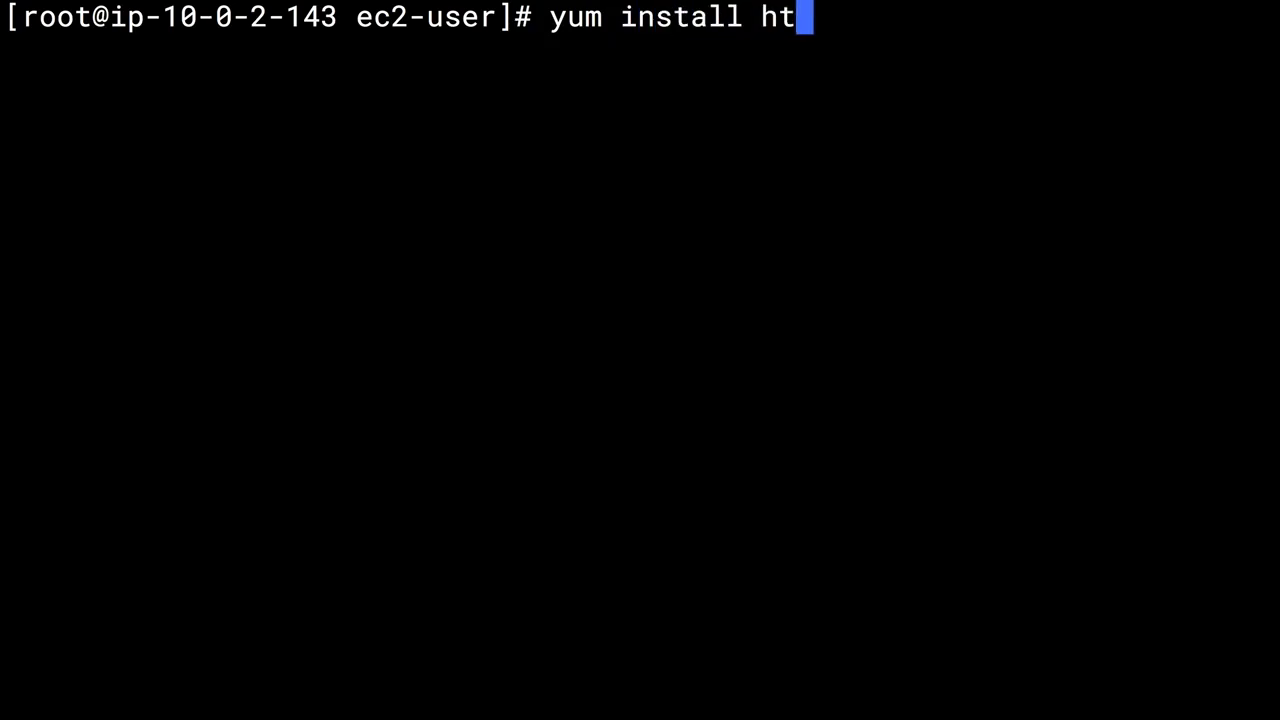
type("tpd -y")
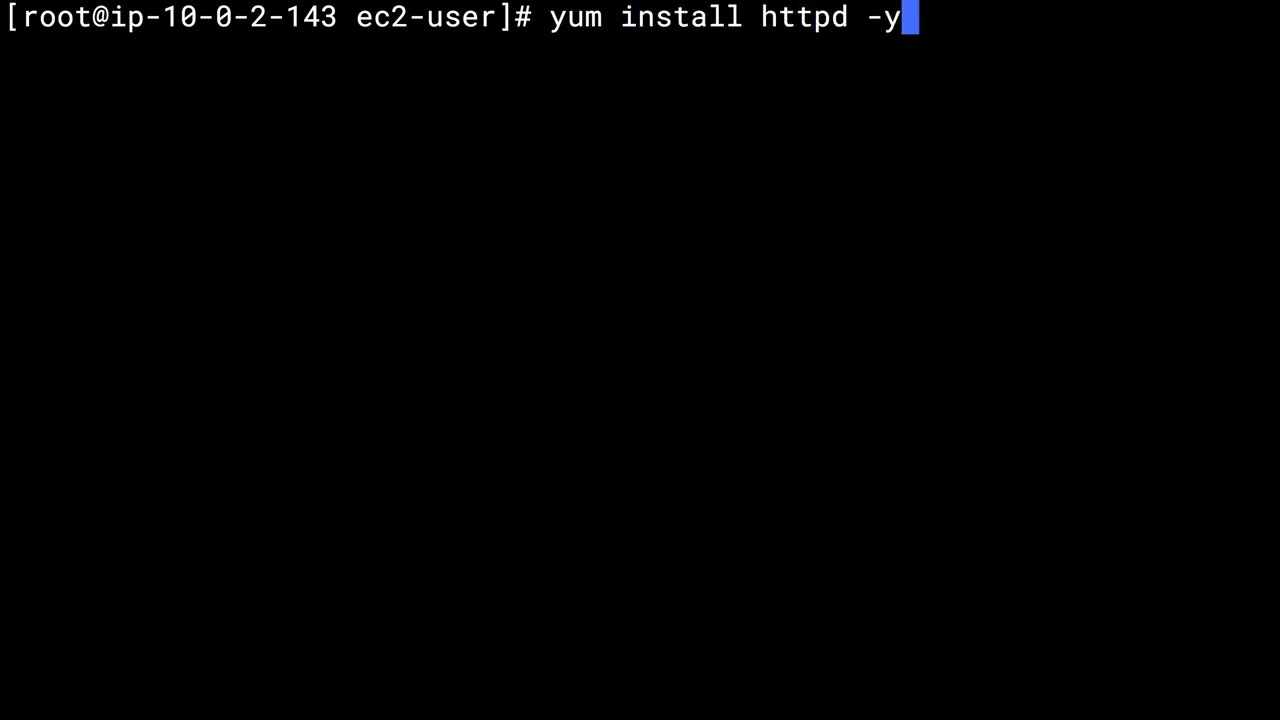
key("Return")
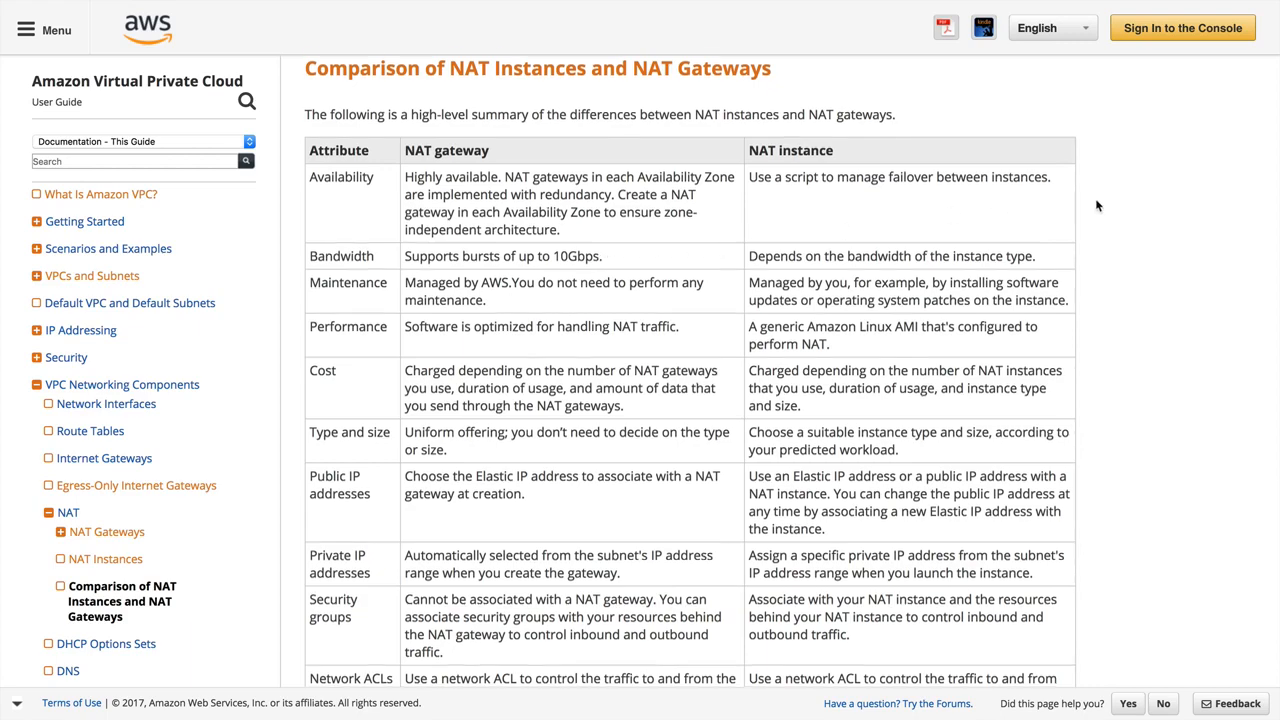
Step: Review the comparison table of NAT instances and NAT gateways in the Amazon VPC User Guide, down to IP fragmentation
scroll(1096, 205, "down", 3)
scroll(1096, 205, "down", 2)
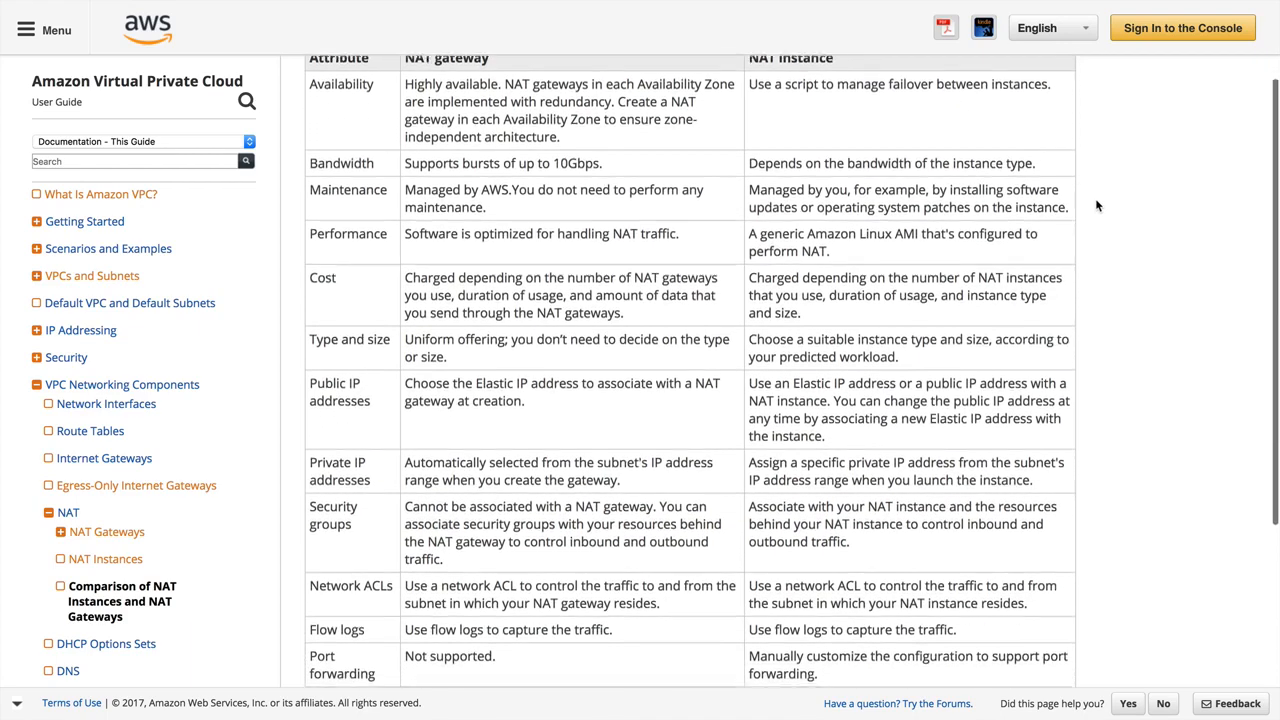
scroll(1096, 205, "down", 5)
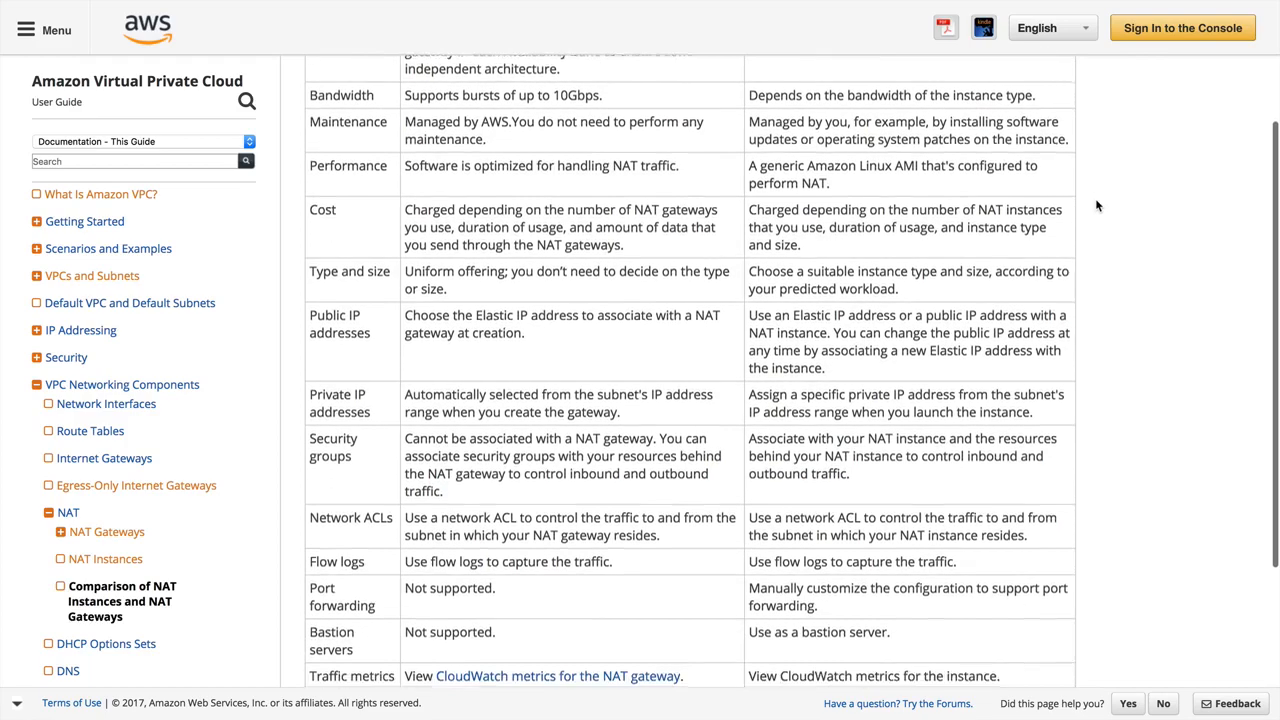
scroll(1096, 205, "down", 5)
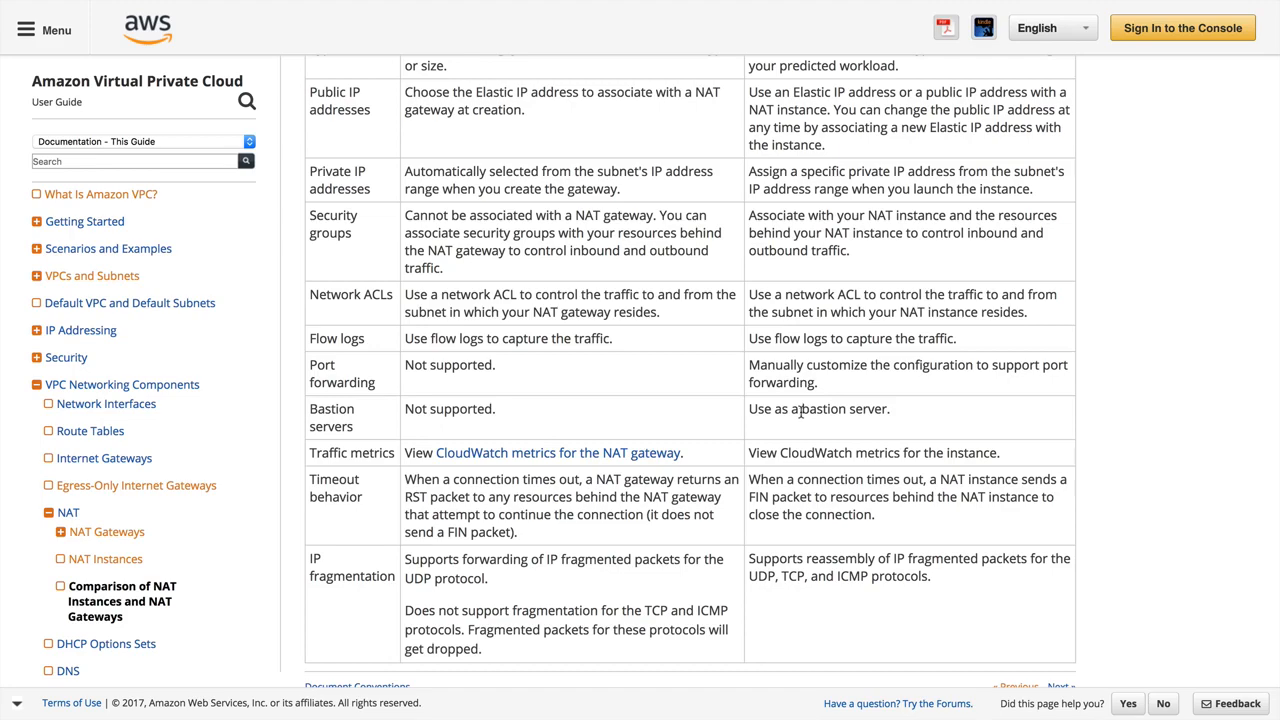
scroll(857, 397, "up", 5)
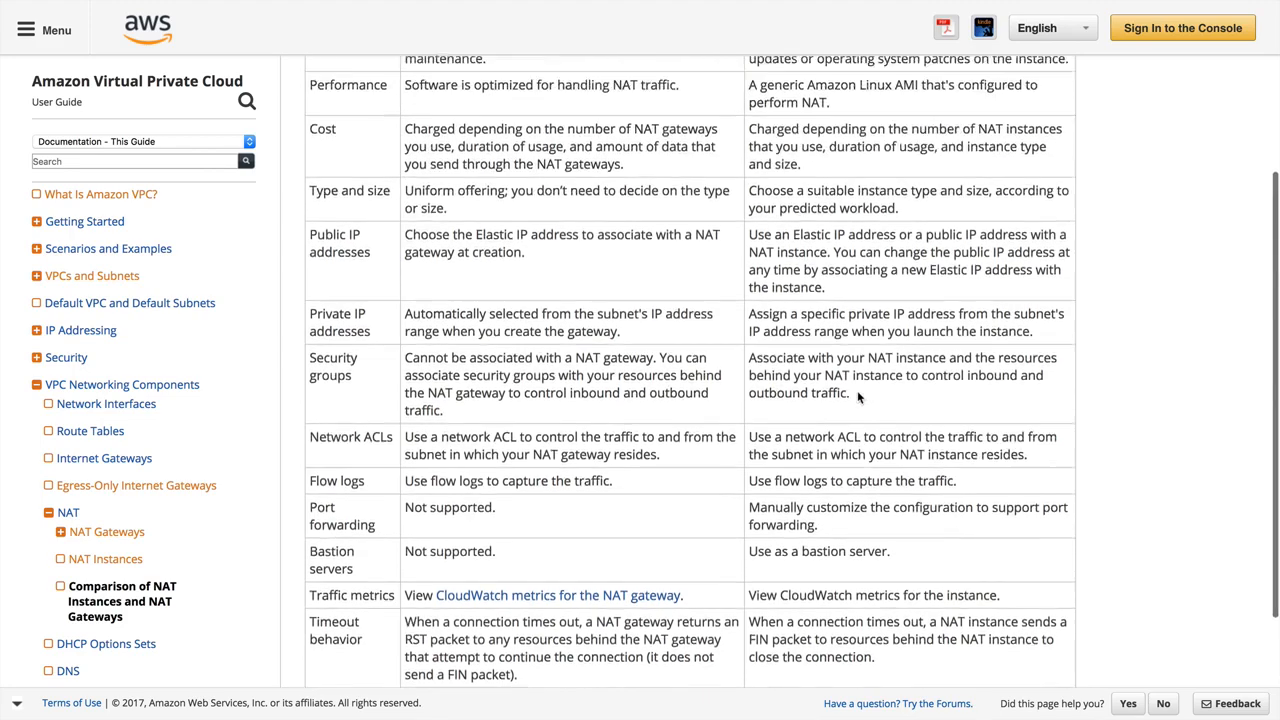